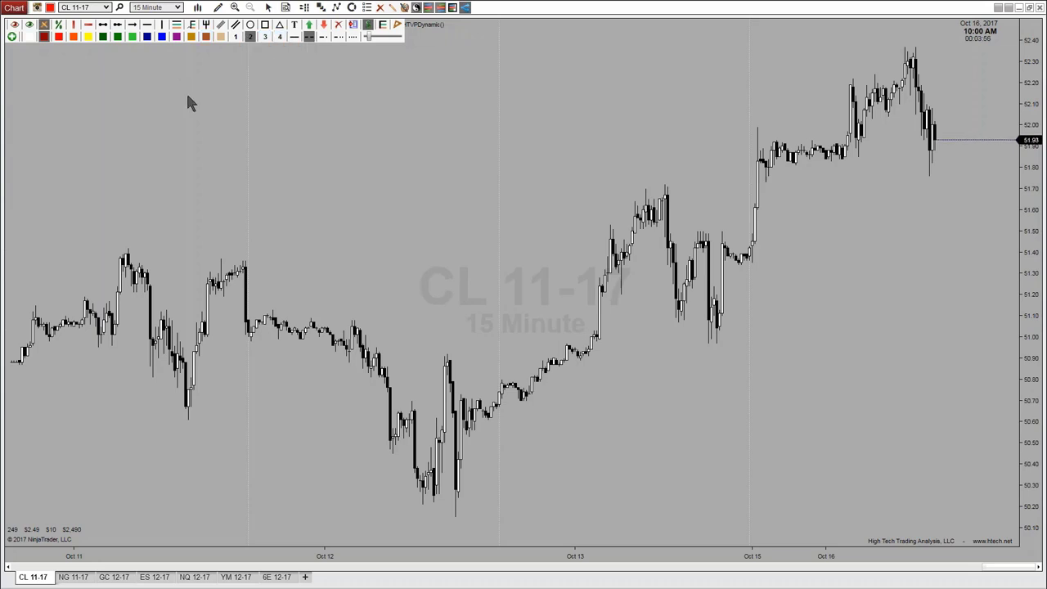
pyautogui.click(17, 26)
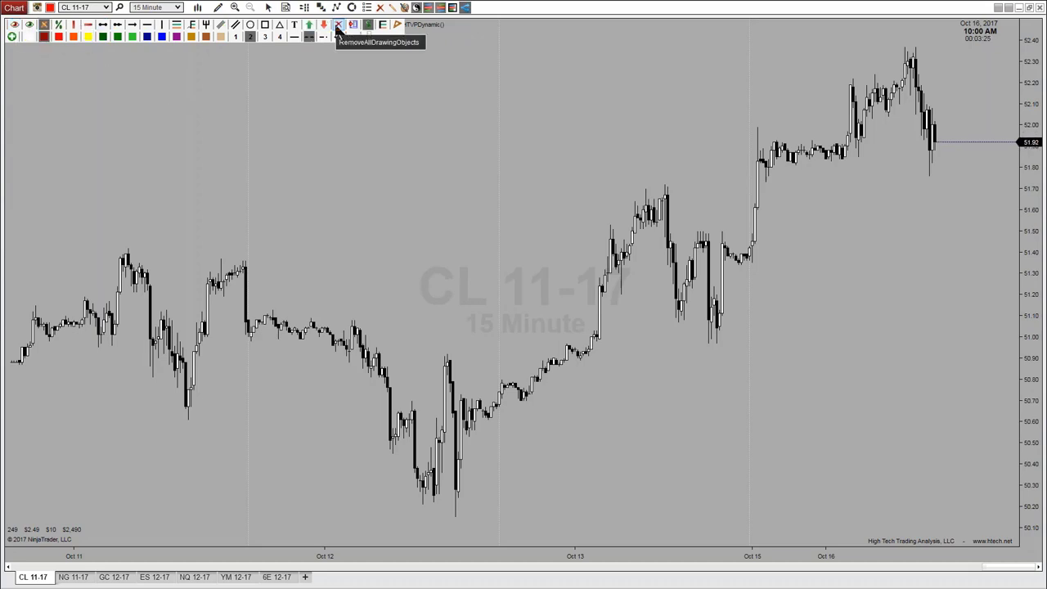
pyautogui.click(219, 8)
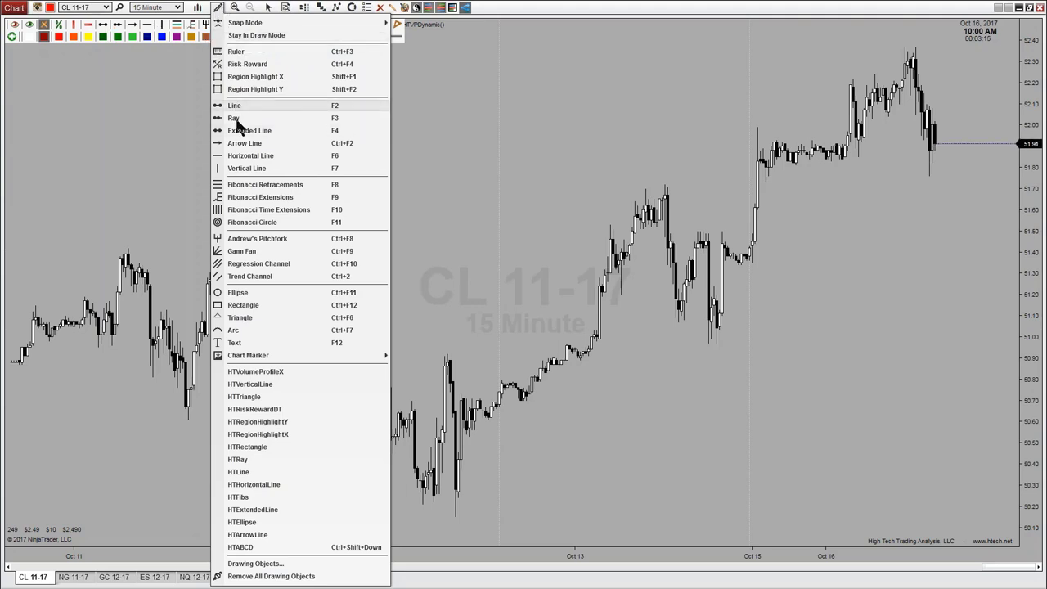
pyautogui.moveTo(233, 358)
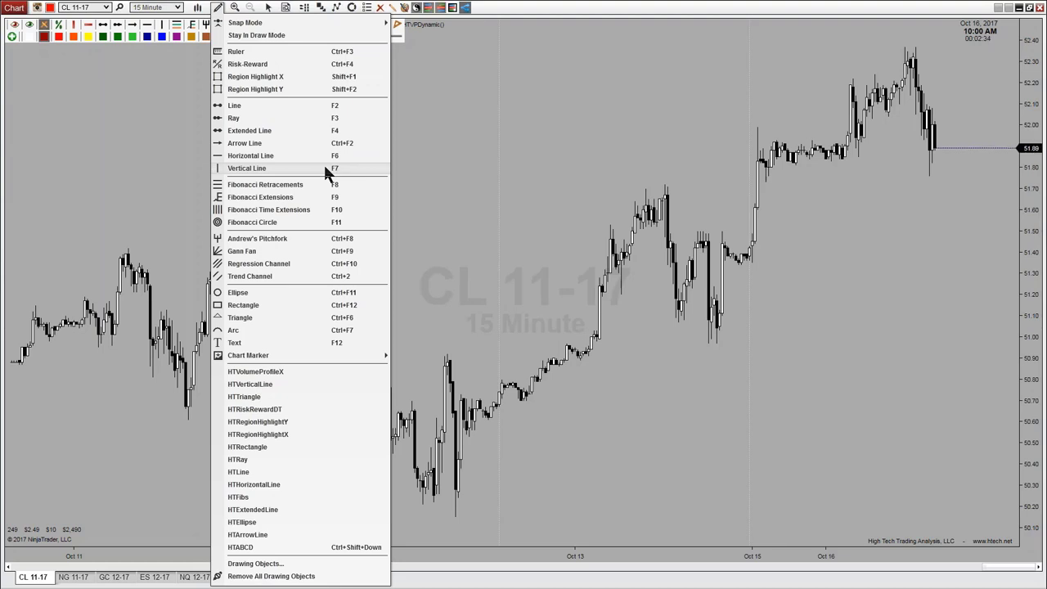
pyautogui.click(121, 76)
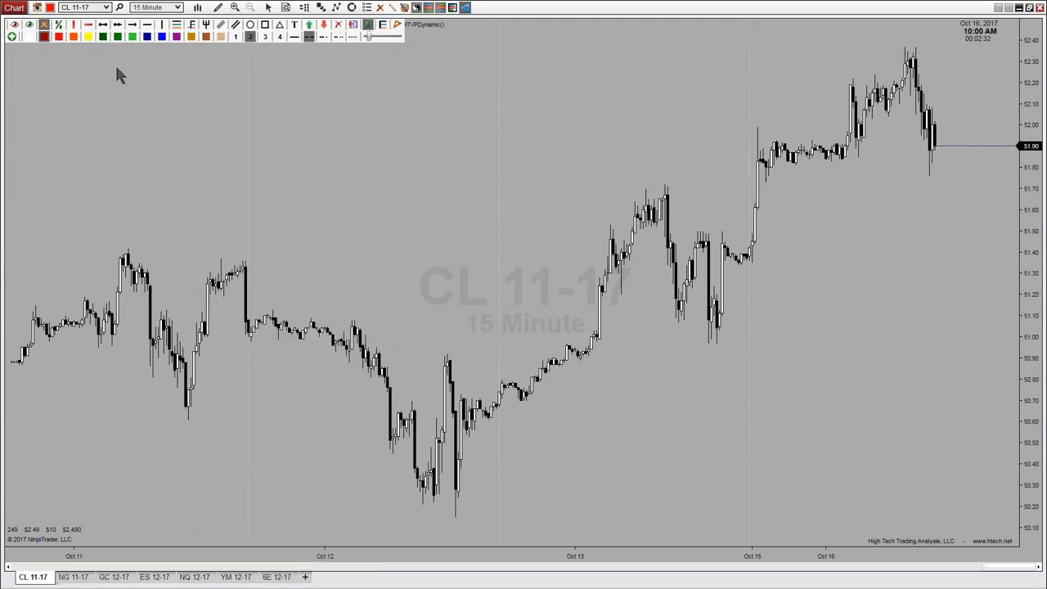
# Step: Draw a rising dark red dashed HTLine above the Oct 11 price bars
pyautogui.click(102, 25)
pyautogui.click(139, 217)
pyautogui.click(299, 144)
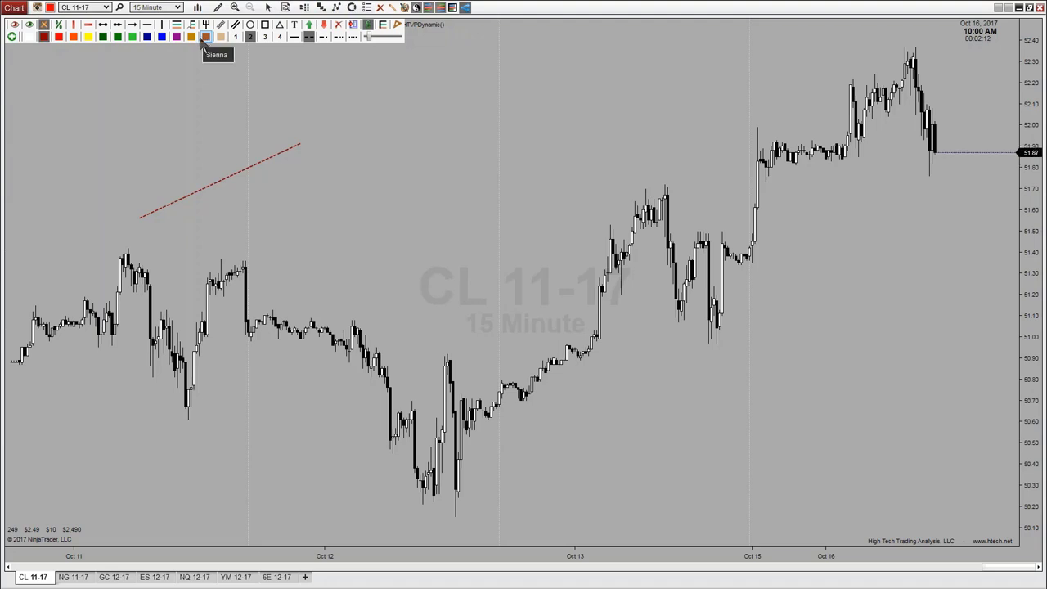
# Step: Turn off the toolbar's preset styling and draw a second rising HTLine in the default style above the dashed red line
pyautogui.click(12, 39)
pyautogui.click(104, 27)
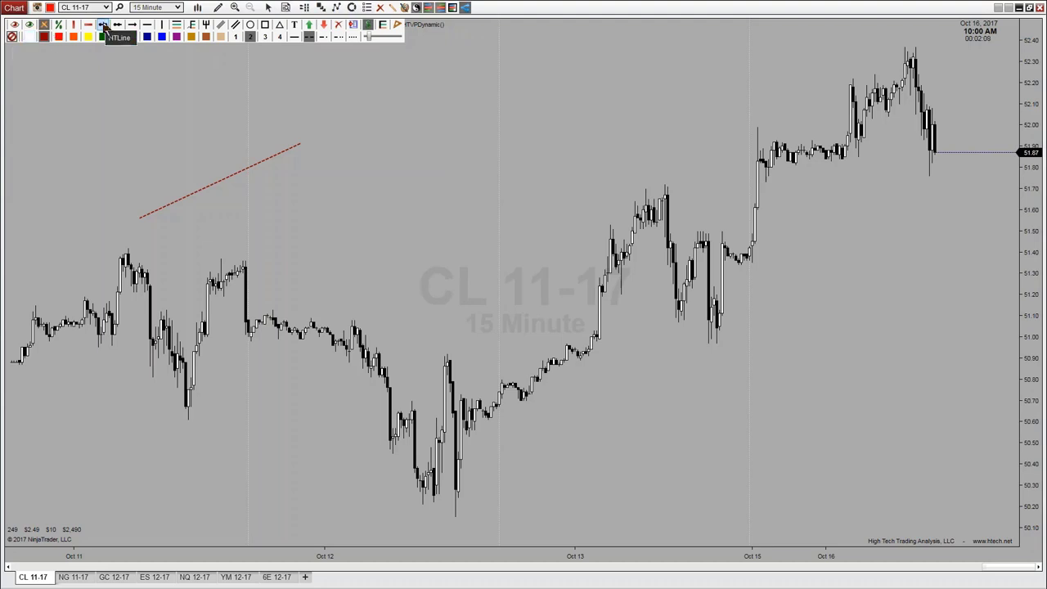
pyautogui.click(93, 188)
pyautogui.click(218, 117)
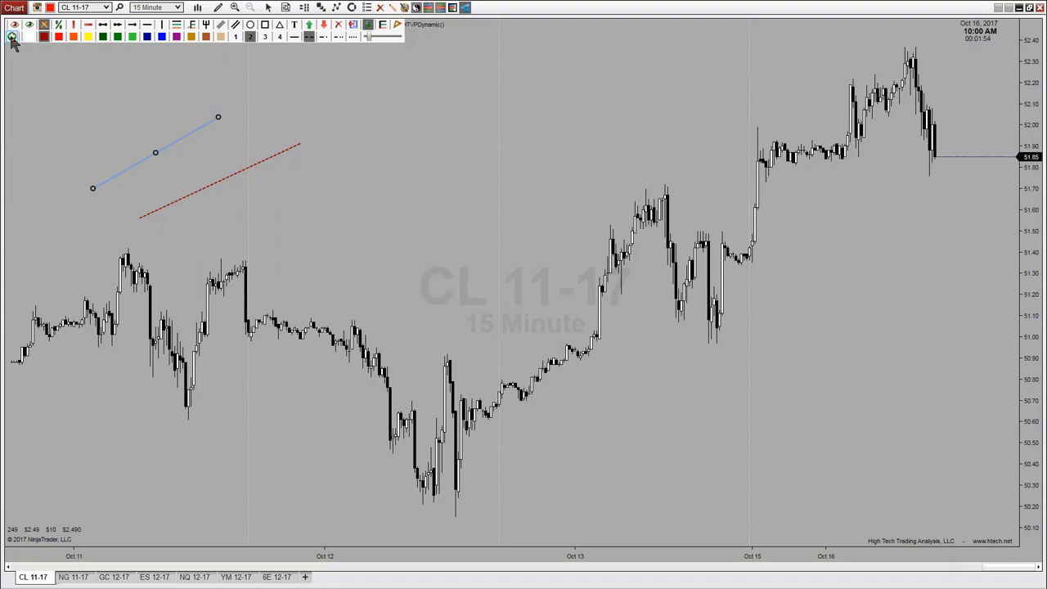
# Step: Style the selected upper line bright green, width 3, with a dash-dot-dot pattern, and deselect it
pyautogui.click(133, 37)
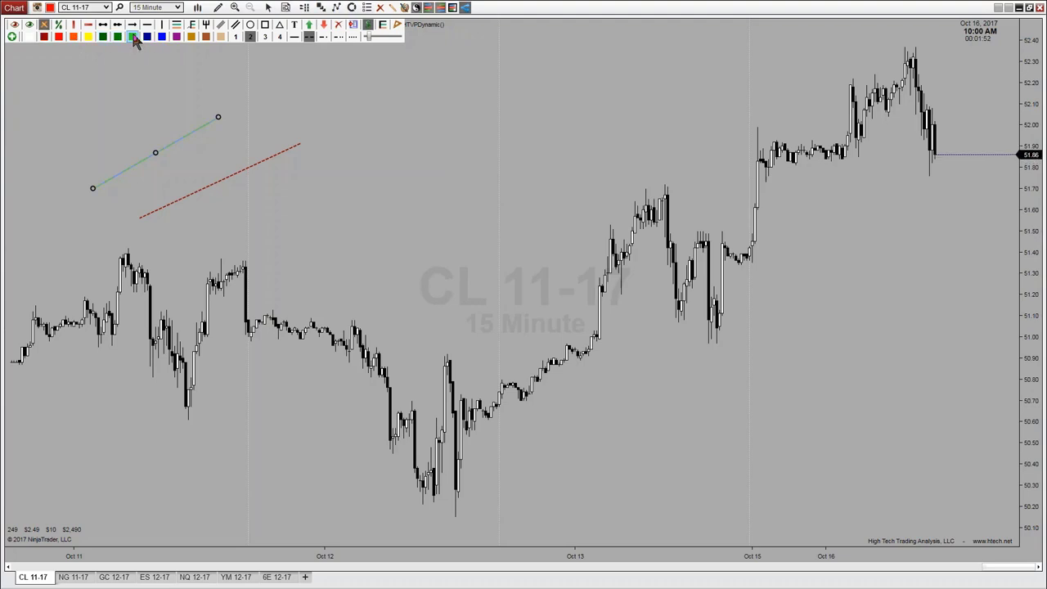
pyautogui.click(264, 38)
pyautogui.click(338, 38)
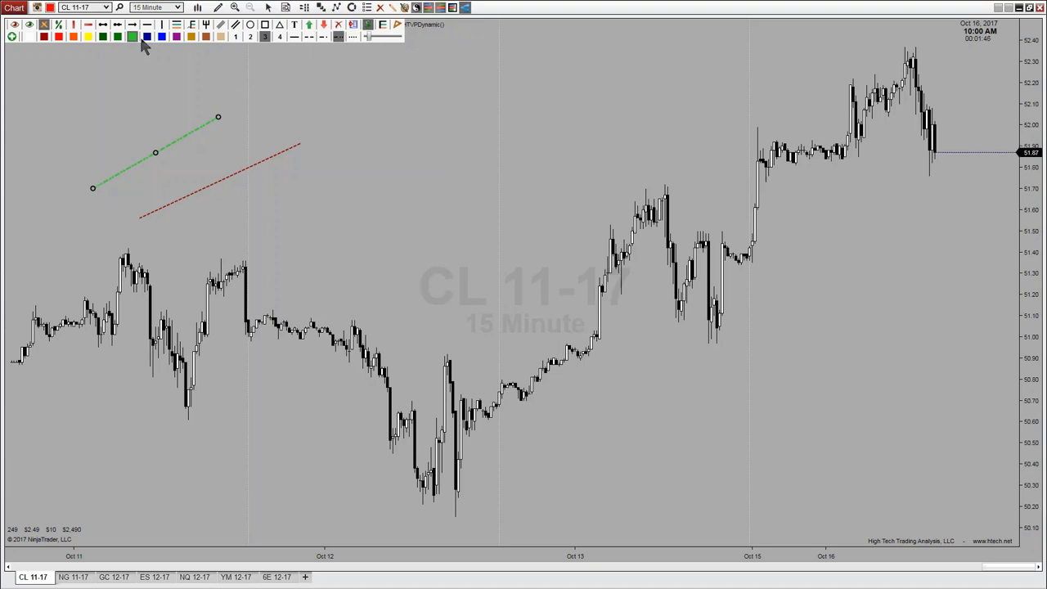
pyautogui.press('Escape')
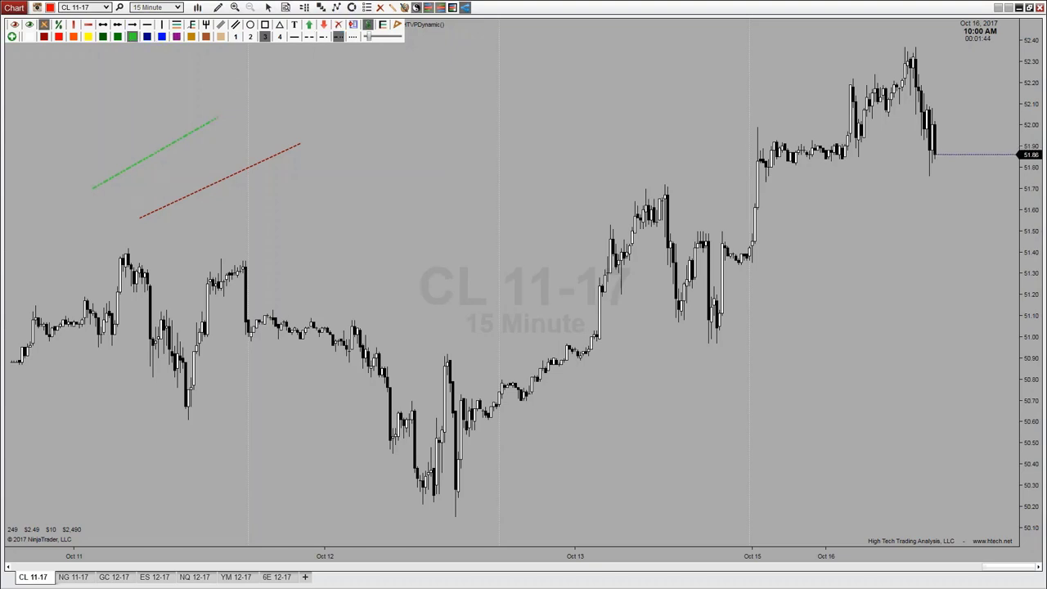
# Step: Draw an arrow line rising from about 51.42 near Oct 12 to about 52.06 and color it blue
pyautogui.click(318, 247)
pyautogui.click(501, 113)
pyautogui.click(164, 45)
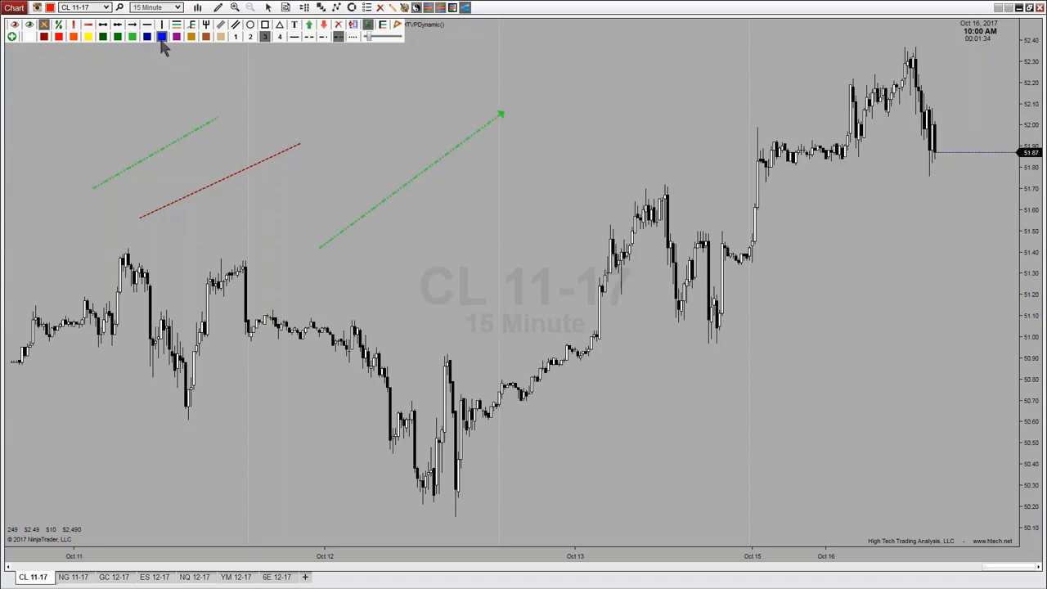
pyautogui.click(422, 178)
pyautogui.click(500, 114)
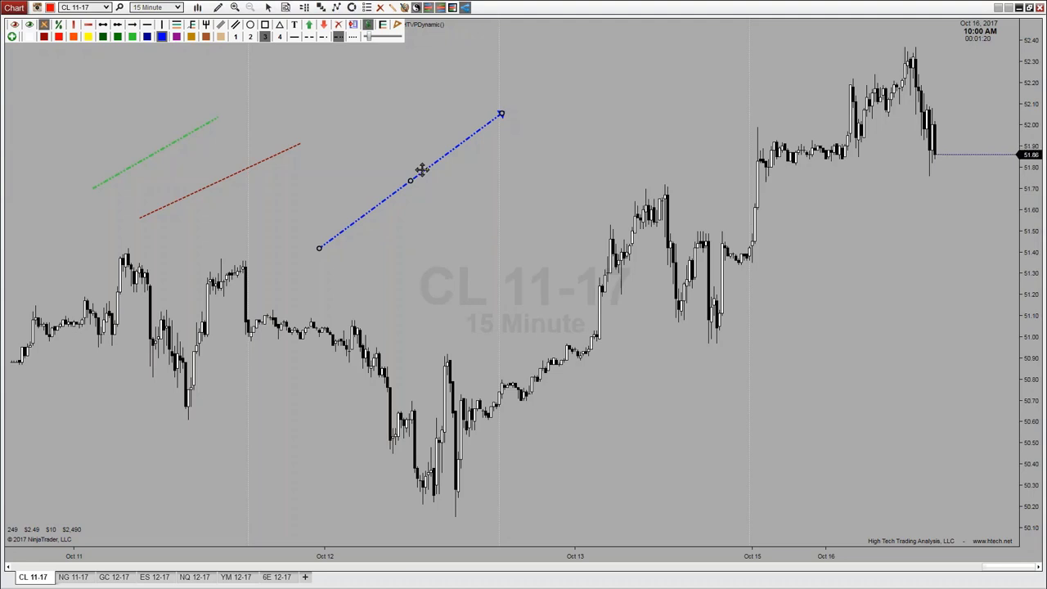
# Step: Restyle the two short parallel lines on Oct 11 as dark red, width 3, with a dash-dot-dot pattern
pyautogui.click(286, 152)
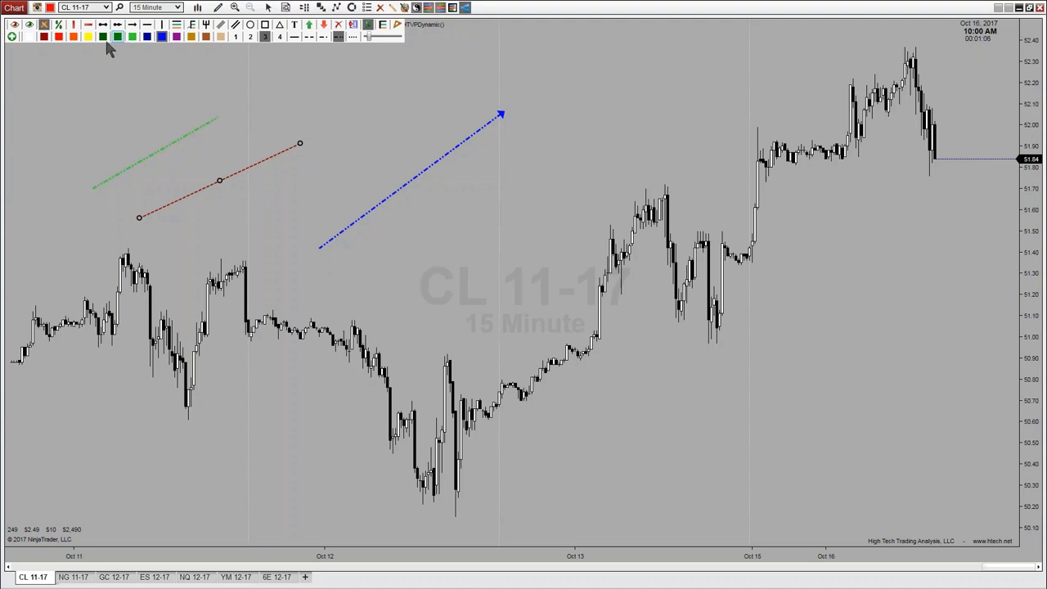
pyautogui.click(43, 36)
pyautogui.click(167, 151)
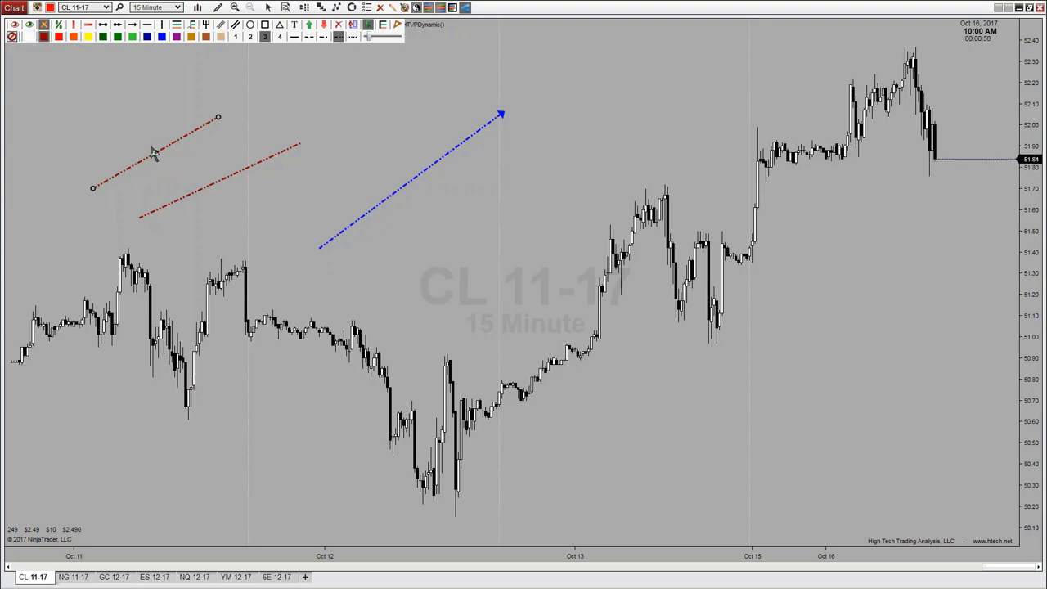
pyautogui.click(185, 197)
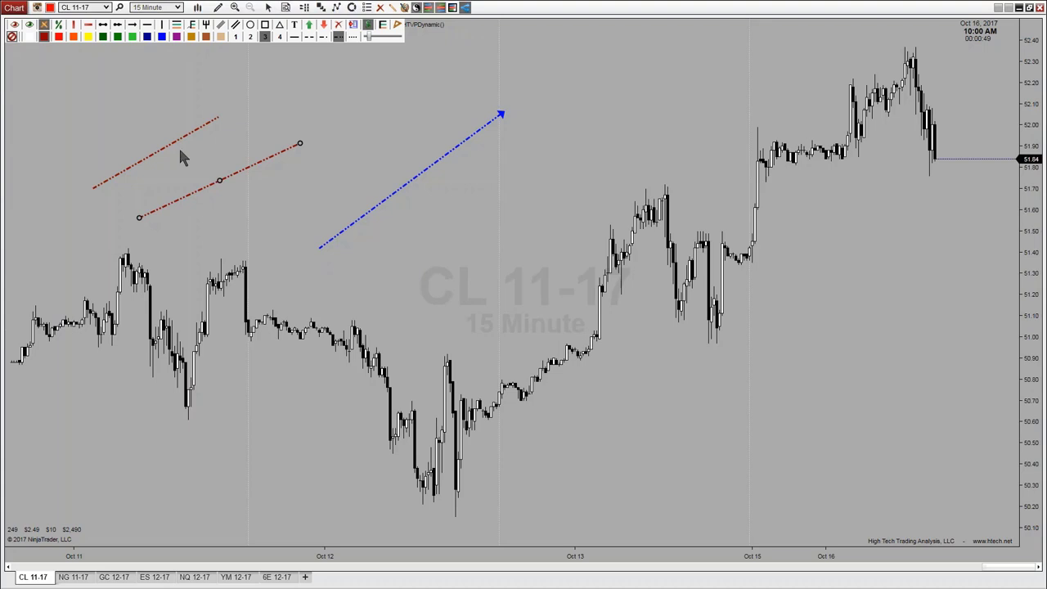
# Step: Draw a rising default-style ray above the two red lines and a vertical line just before the Oct 13 label
pyautogui.click(411, 180)
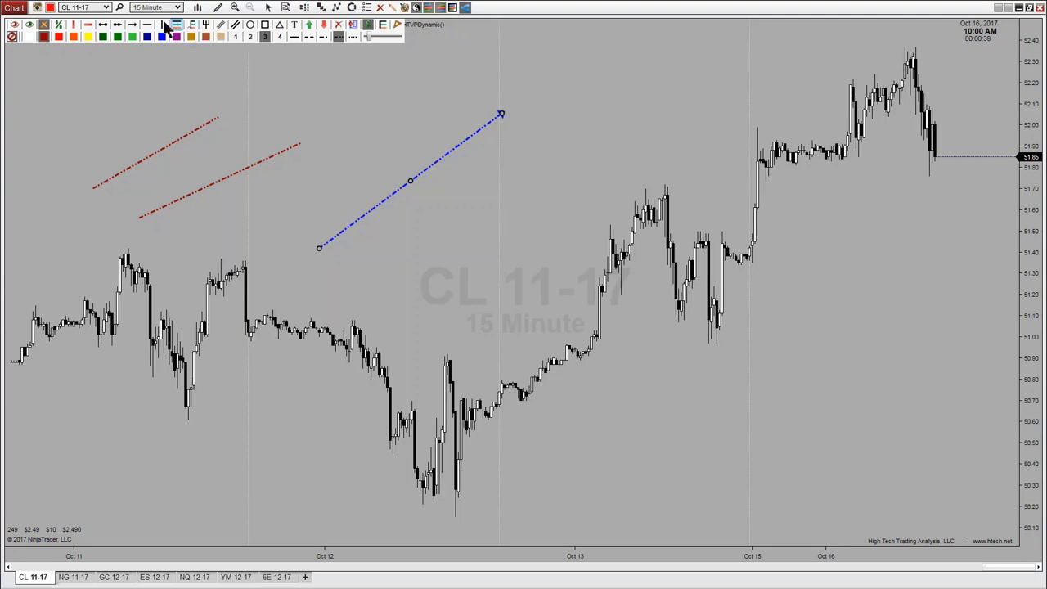
pyautogui.click(117, 25)
pyautogui.moveTo(67, 166); pyautogui.dragTo(164, 121)
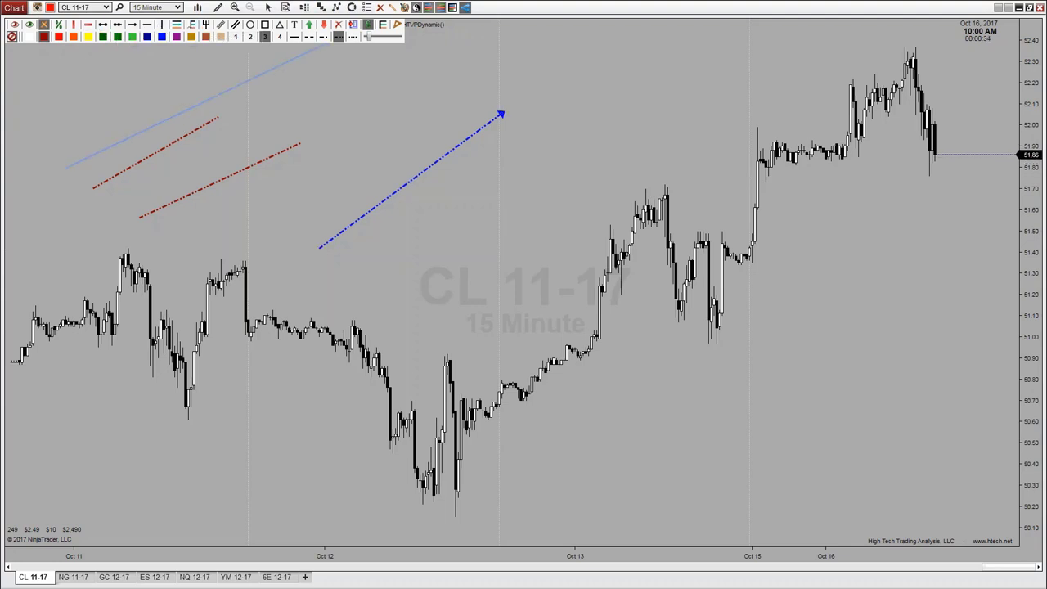
pyautogui.click(162, 26)
pyautogui.click(557, 167)
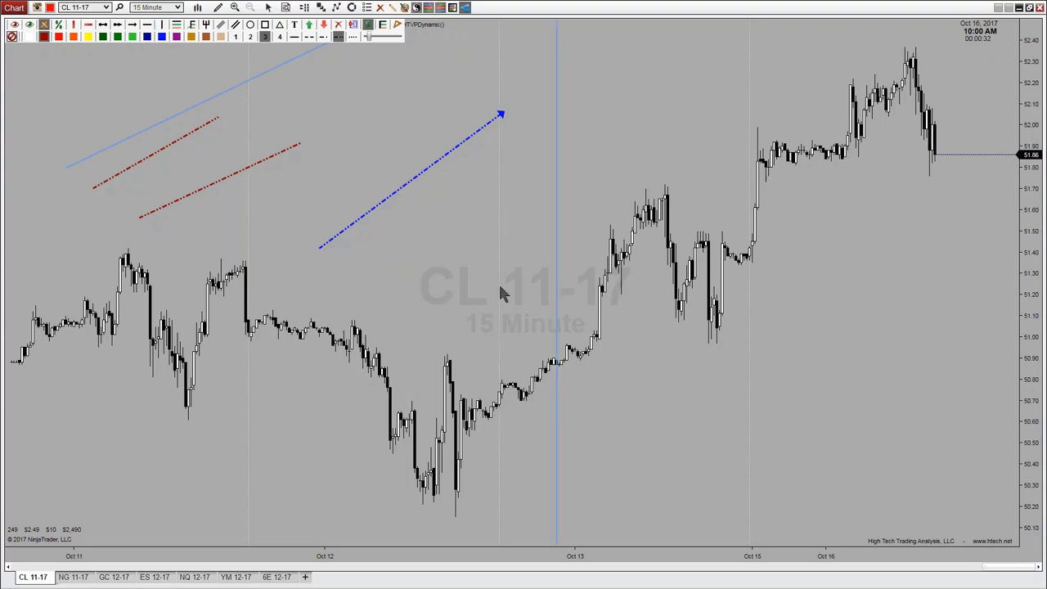
# Step: Enable Extend Line Right in the blue arrow line's properties and apply it
pyautogui.click(445, 157)
pyautogui.doubleClick(446, 158)
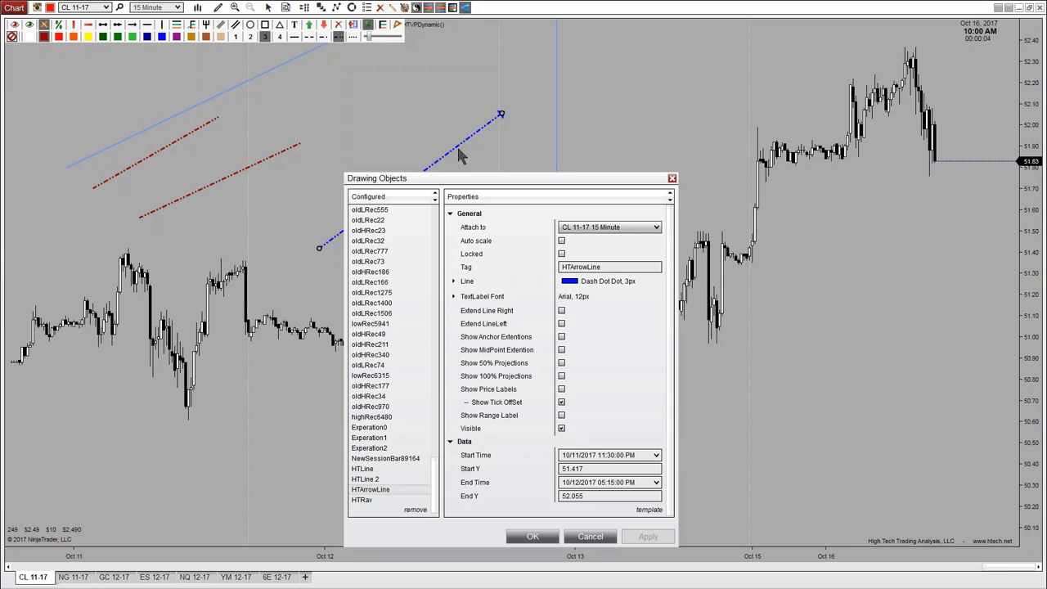
pyautogui.moveTo(475, 175); pyautogui.dragTo(682, 88)
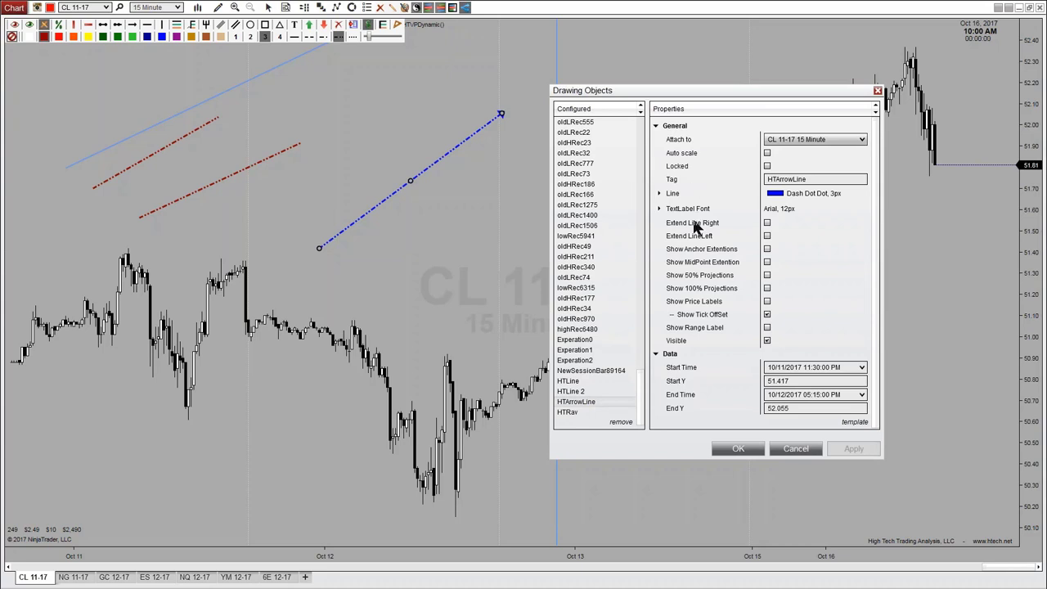
pyautogui.click(767, 224)
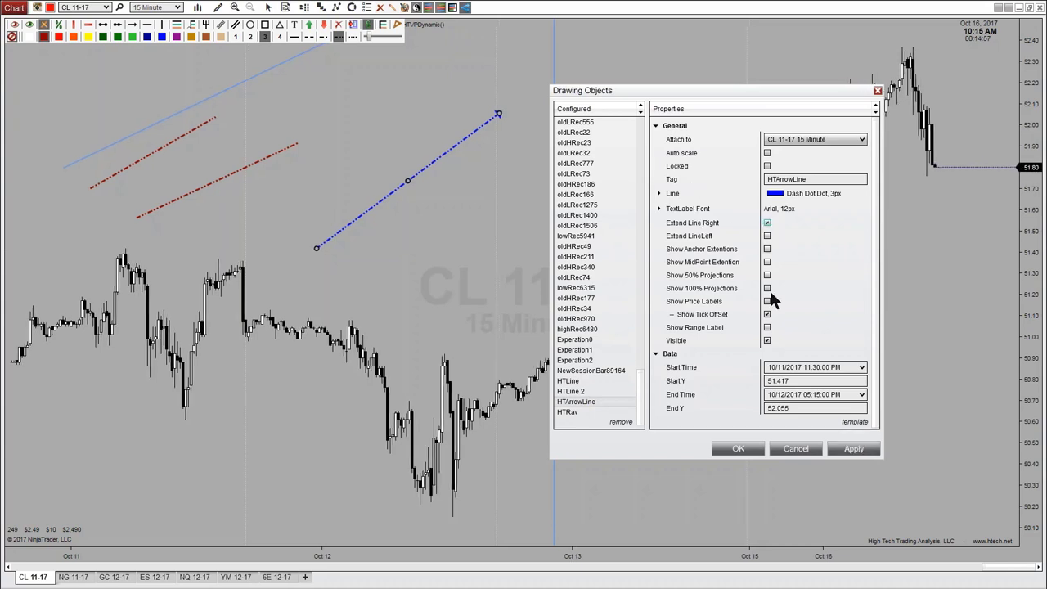
pyautogui.click(851, 450)
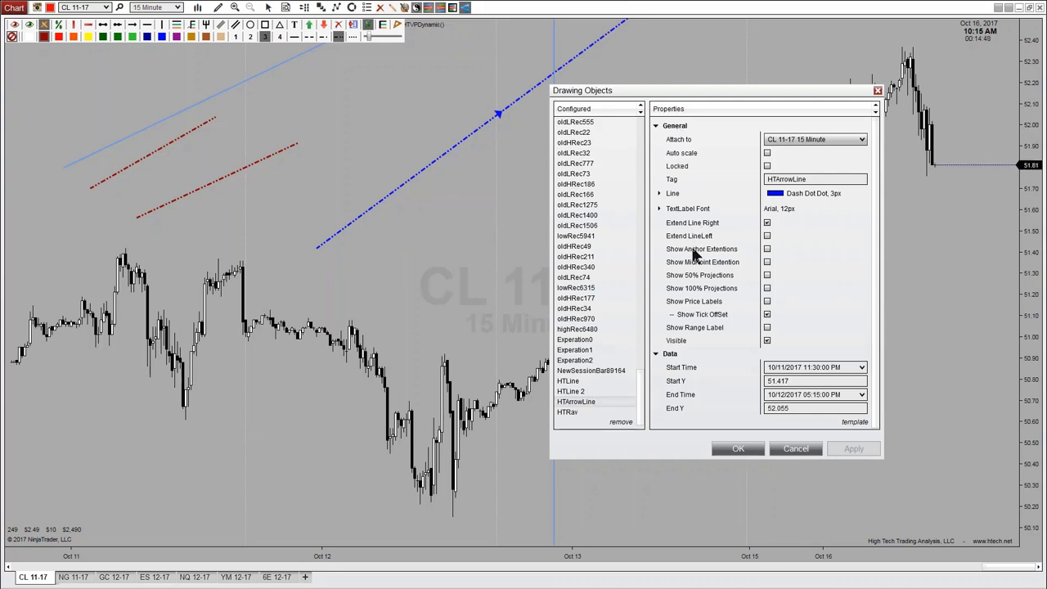
# Step: Apply Show Anchor Extentions and Show Price Labels to the blue arrow line, and close its properties
pyautogui.click(767, 251)
pyautogui.moveTo(789, 95)
pyautogui.mouseDown()
pyautogui.moveTo(379, 147)
pyautogui.moveTo(264, 123)
pyautogui.mouseUp()
pyautogui.click(327, 479)
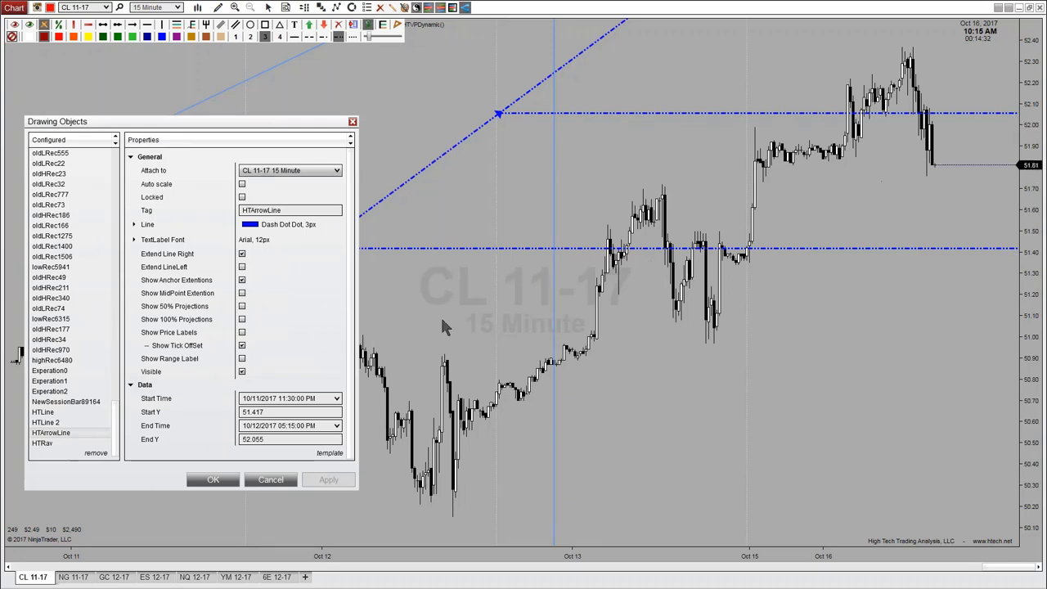
pyautogui.click(242, 332)
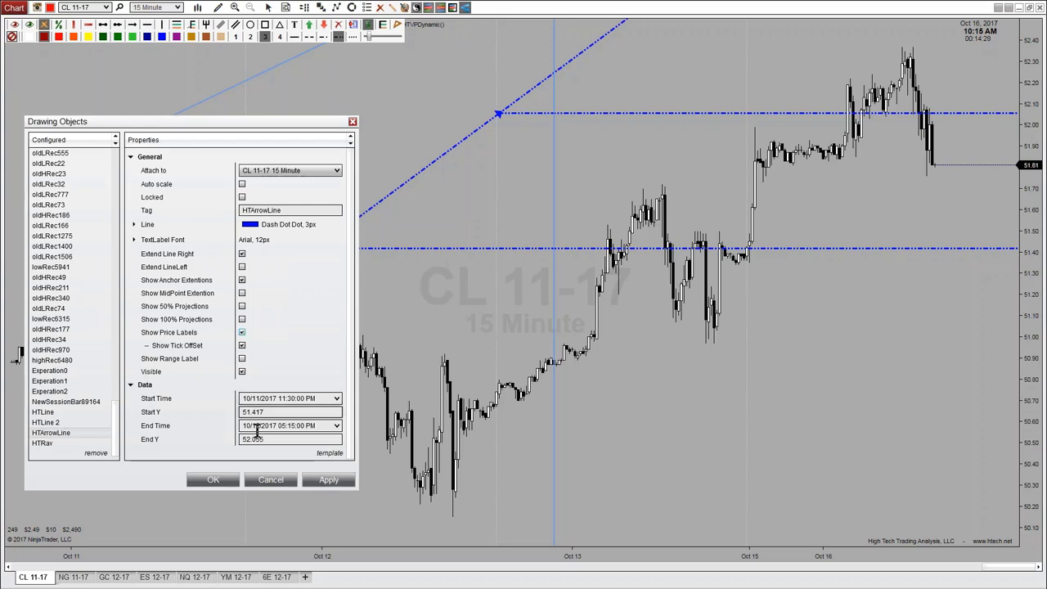
pyautogui.click(330, 480)
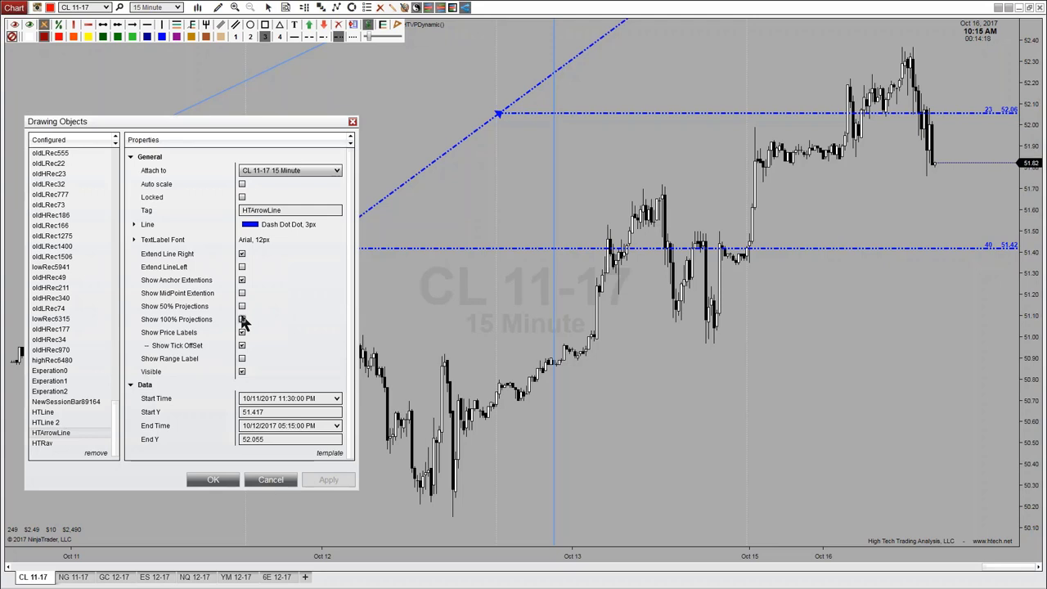
pyautogui.click(271, 480)
# Step: Re-anchor the blue arrow line from the major low at about 50.15 to the swing low at about 50.98 before Oct 15
pyautogui.click(408, 181)
pyautogui.doubleClick(407, 179)
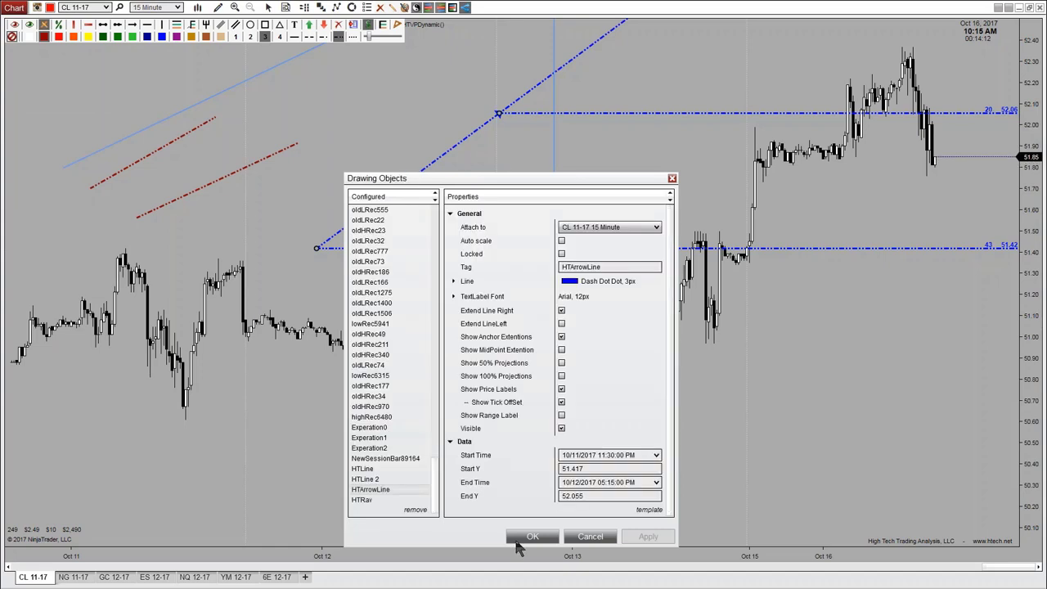
pyautogui.click(548, 537)
pyautogui.moveTo(463, 140)
pyautogui.mouseDown()
pyautogui.moveTo(581, 408)
pyautogui.moveTo(703, 340)
pyautogui.mouseUp()
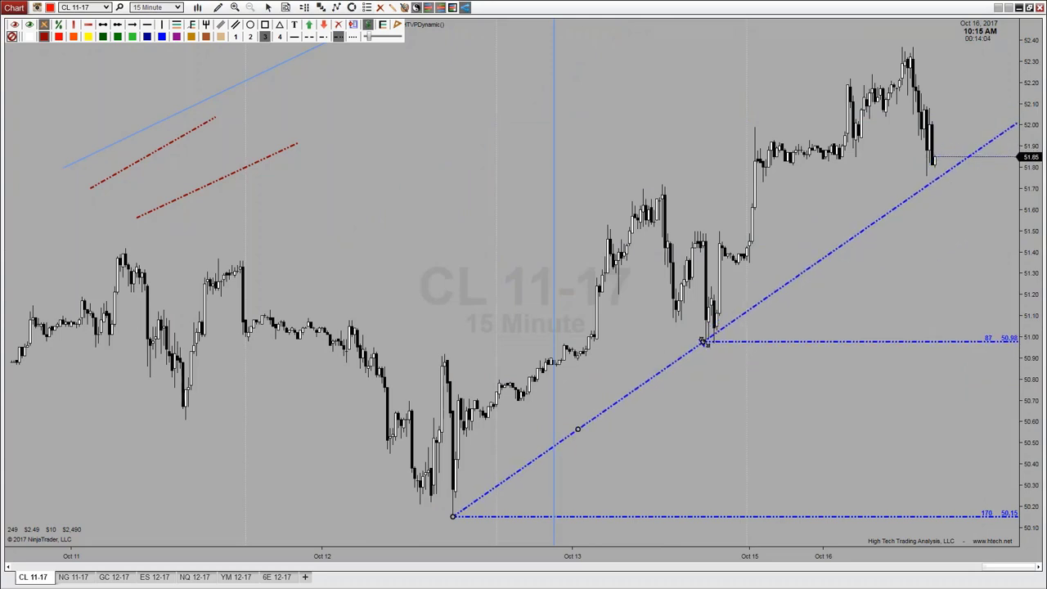
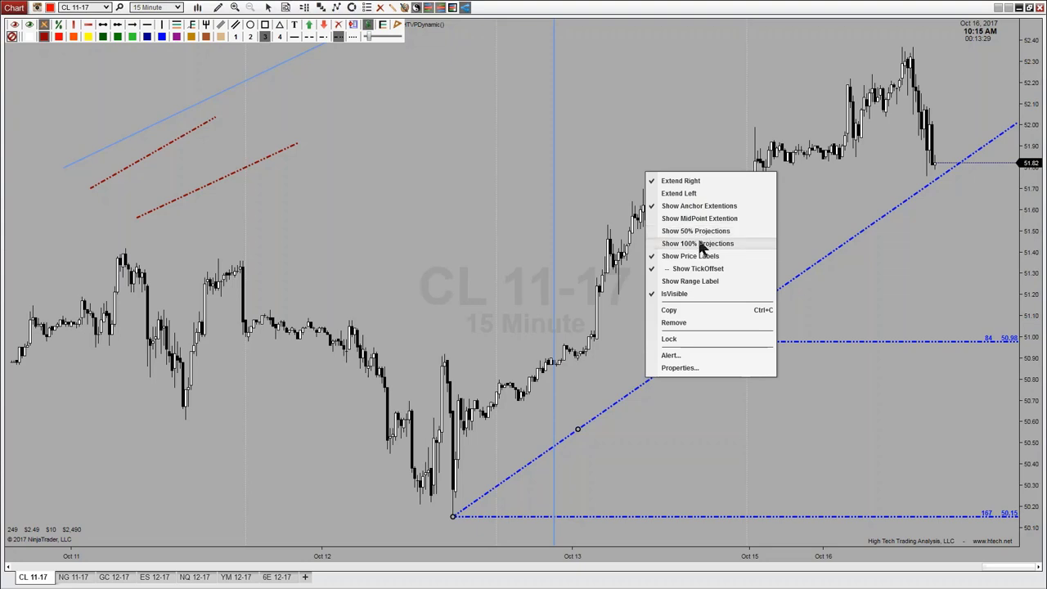
# Step: Enable Show 100% Projections and Show MidPoint Extention on the blue arrow line
pyautogui.click(699, 244)
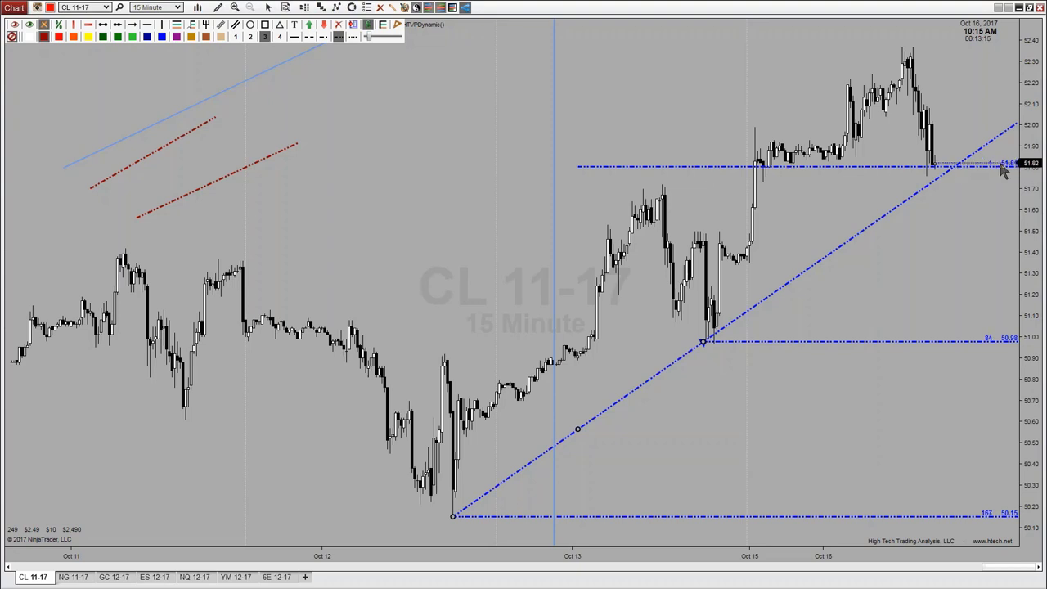
pyautogui.moveTo(1041, 99); pyautogui.dragTo(1041, 196)
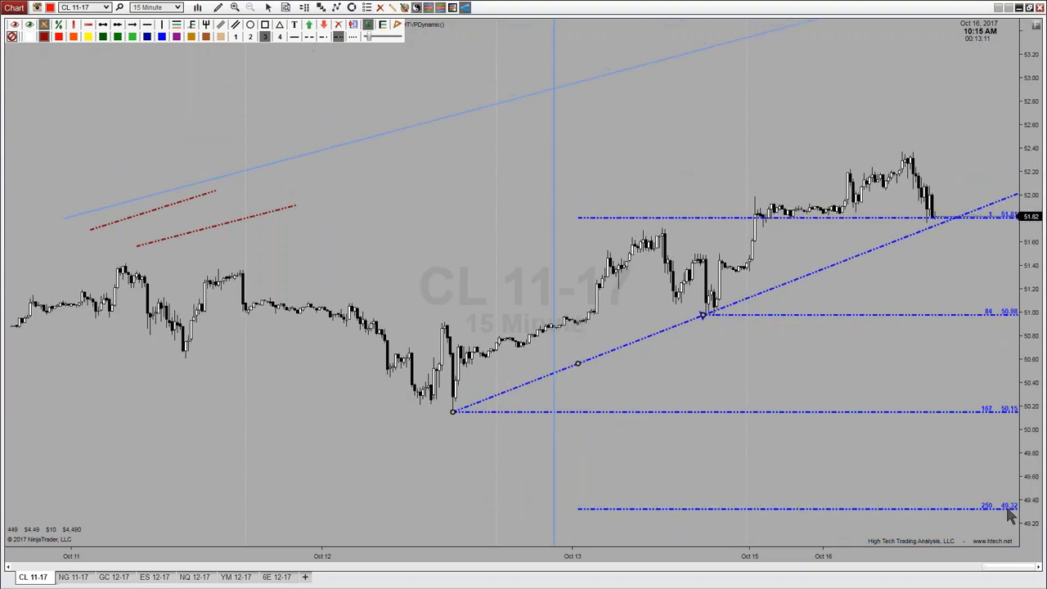
pyautogui.rightClick(653, 339)
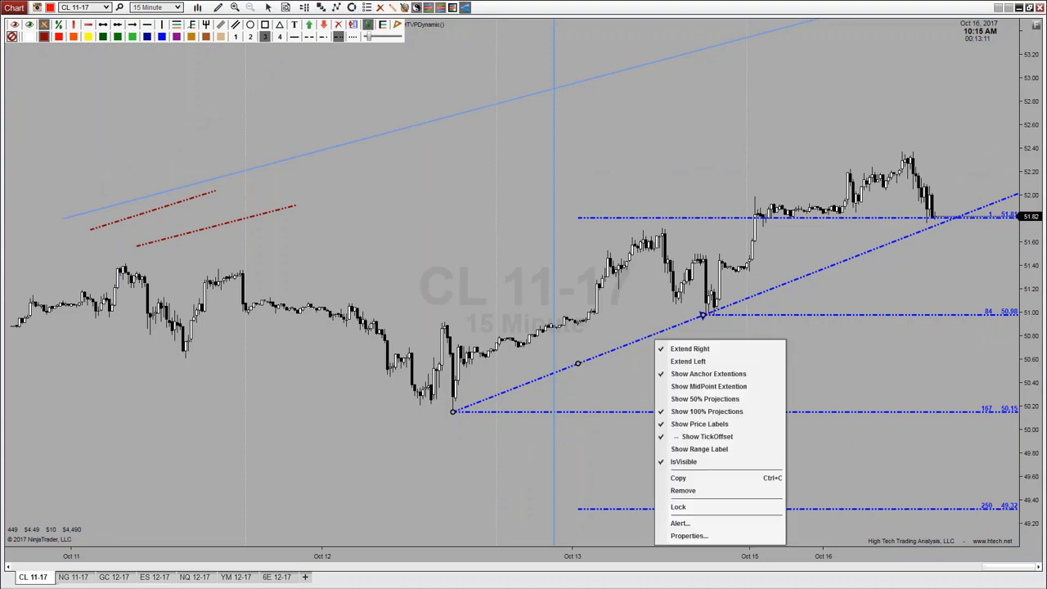
pyautogui.click(697, 382)
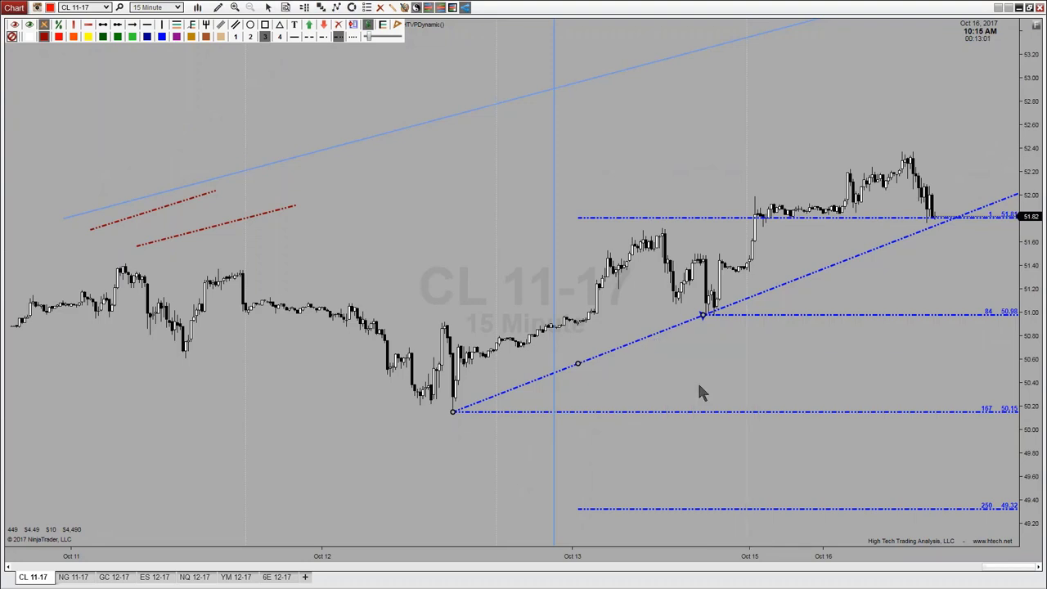
# Step: Enable Show 50% Projections and Extend Left on the blue arrow line
pyautogui.rightClick(640, 340)
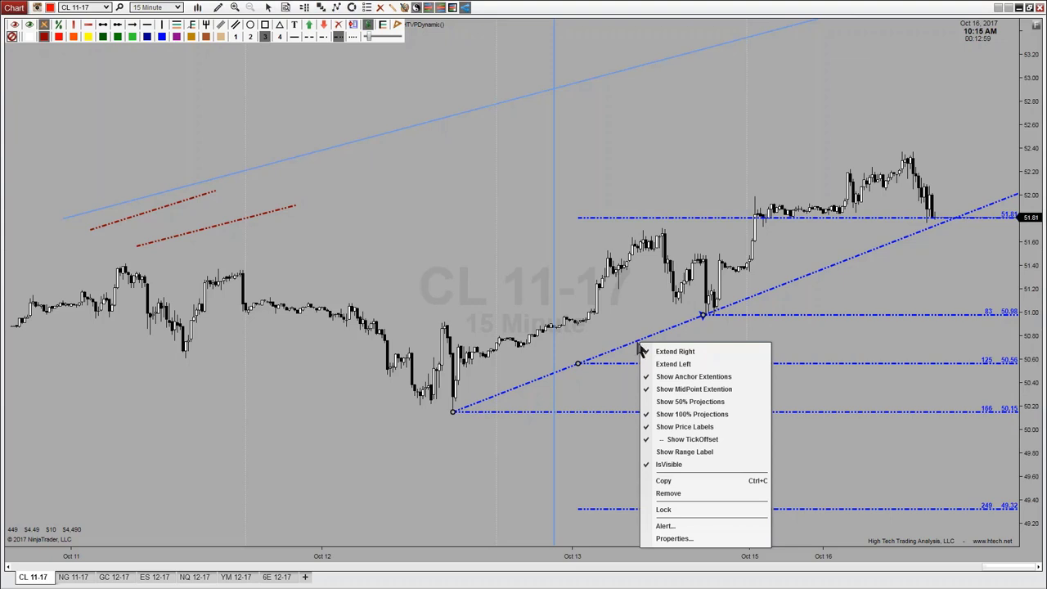
pyautogui.click(690, 402)
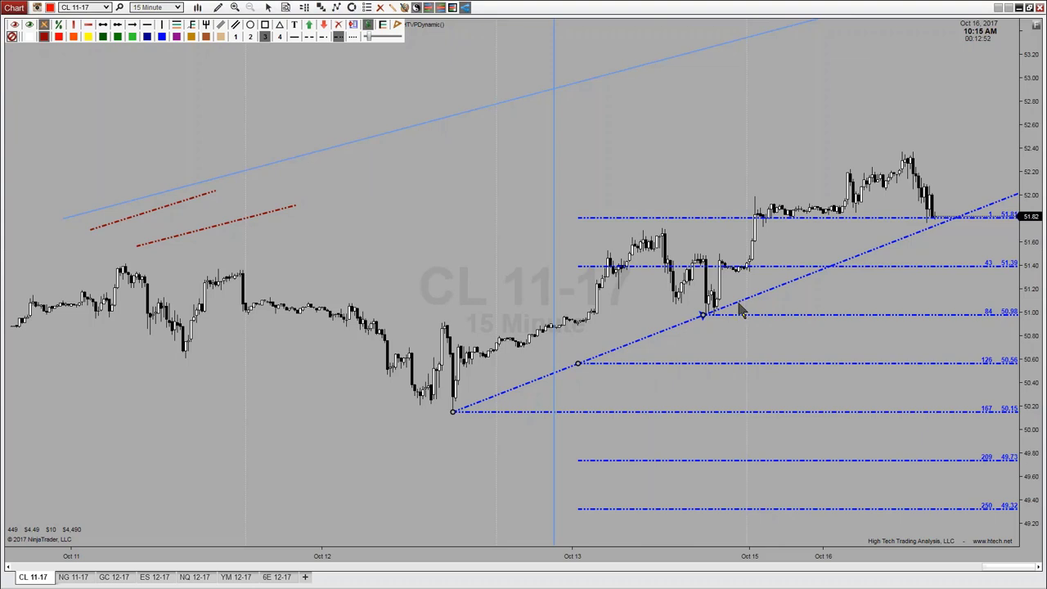
pyautogui.rightClick(681, 325)
pyautogui.click(715, 350)
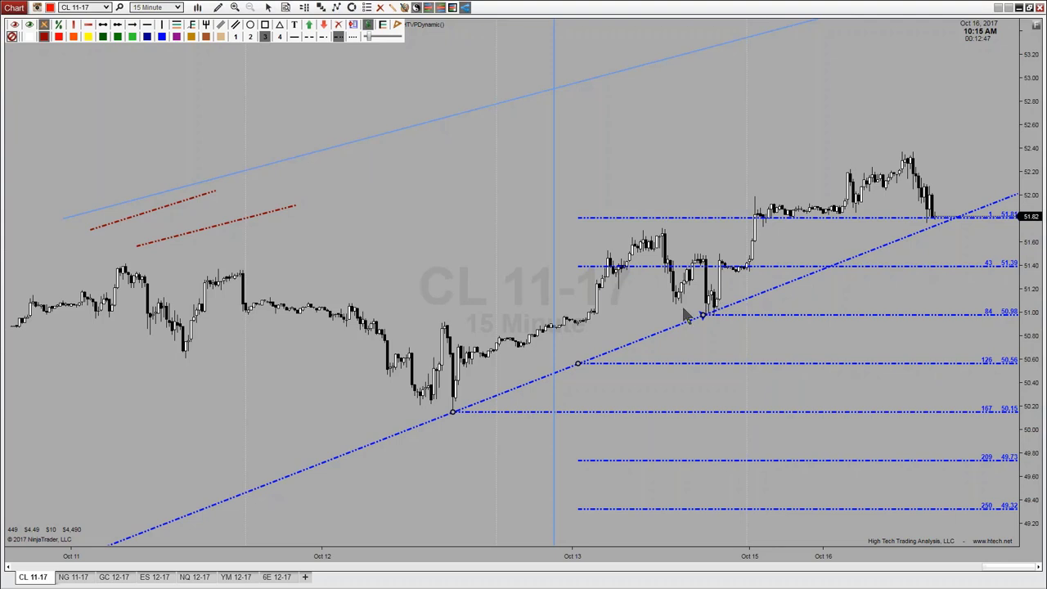
# Step: Turn off Show Tick OffSet and turn on Show Range Label for the blue arrow line
pyautogui.rightClick(646, 337)
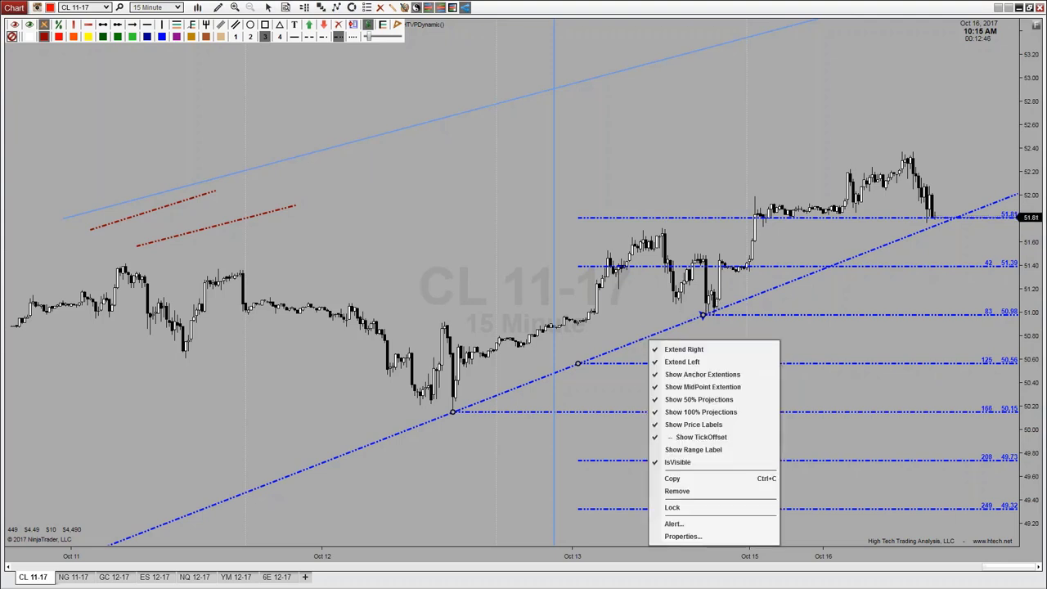
pyautogui.press('Escape')
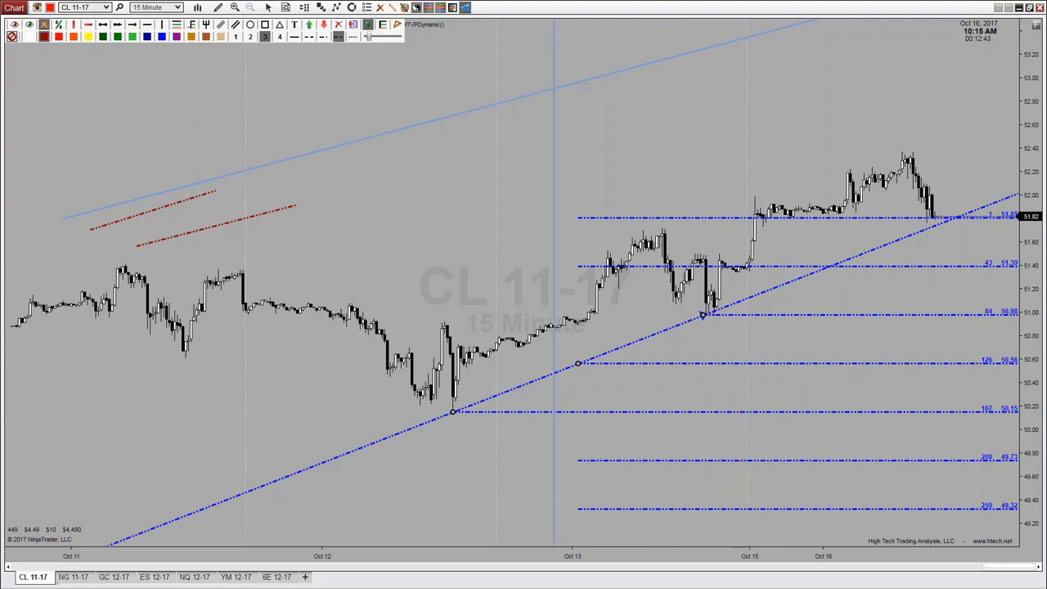
pyautogui.doubleClick(640, 341)
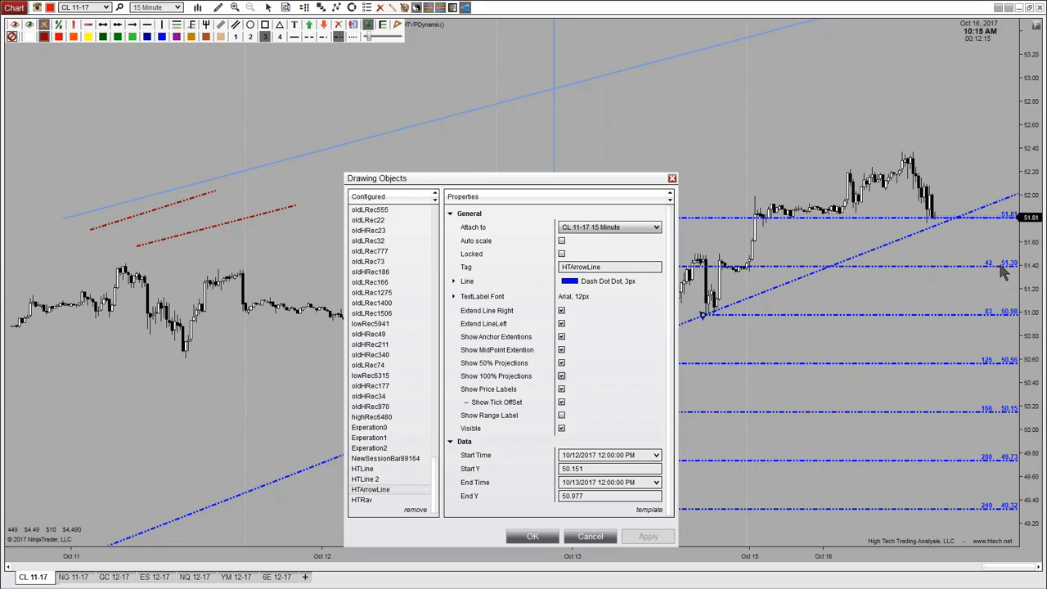
pyautogui.click(562, 403)
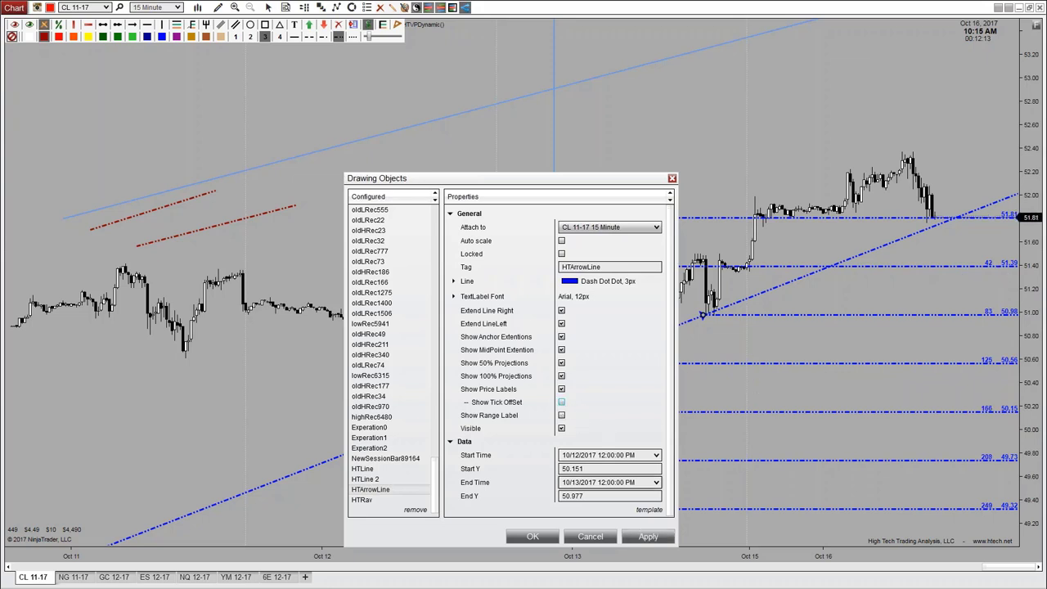
pyautogui.click(648, 538)
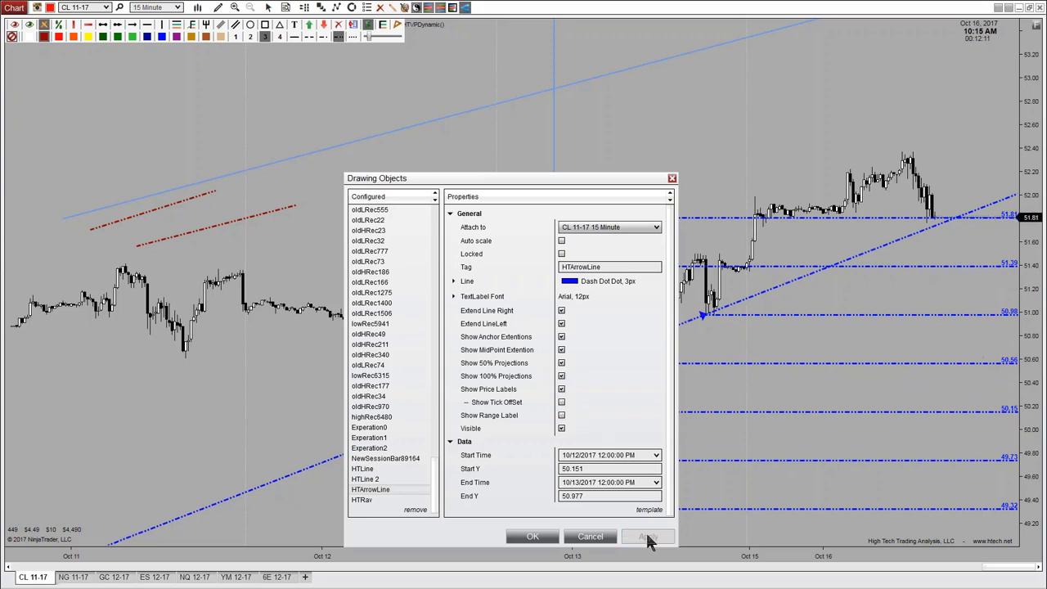
pyautogui.click(561, 415)
pyautogui.click(533, 537)
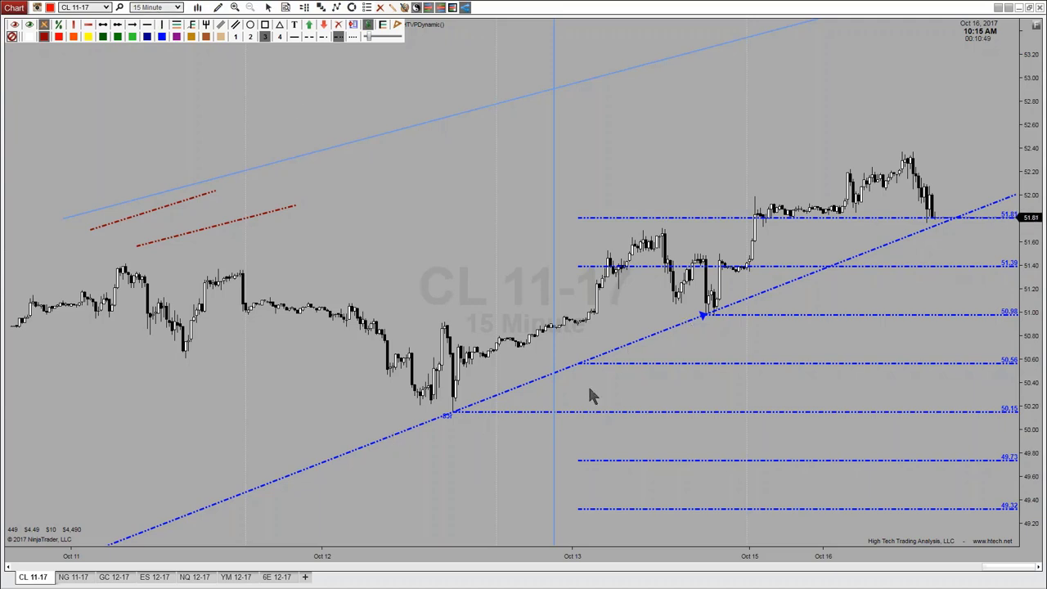
pyautogui.click(570, 365)
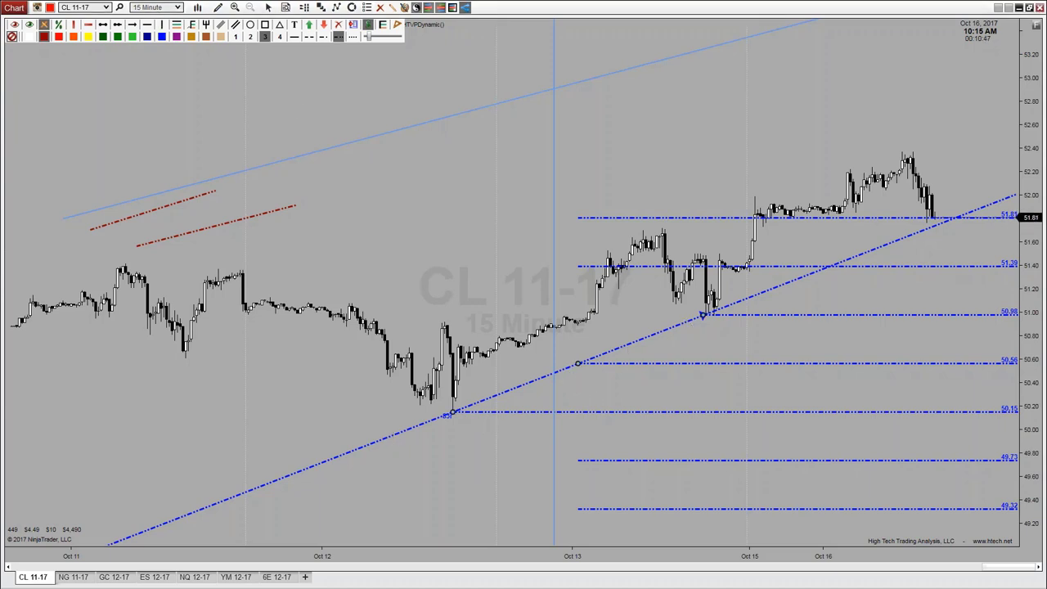
pyautogui.rightClick(568, 369)
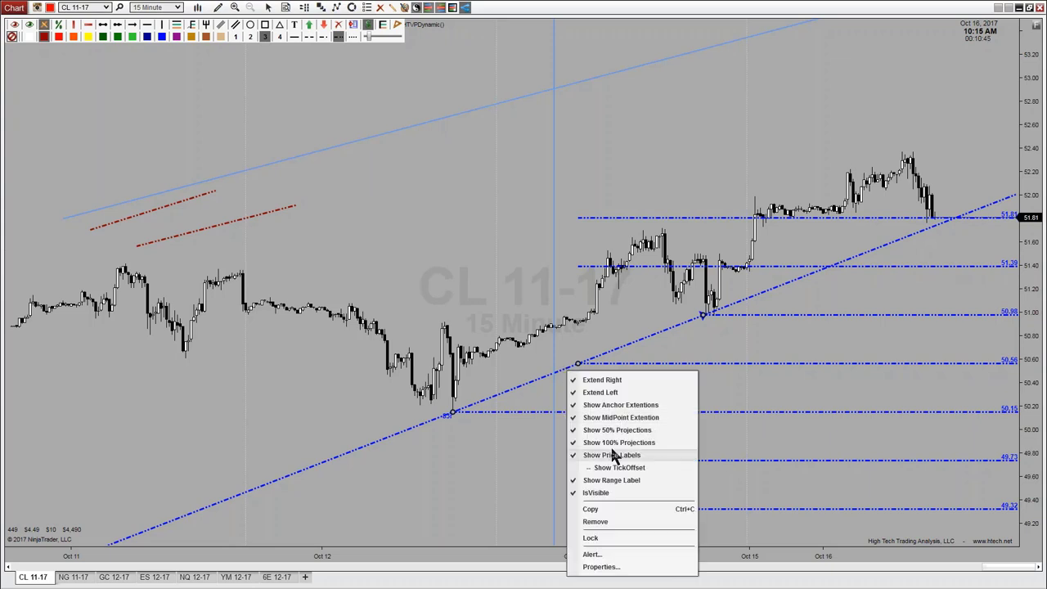
pyautogui.click(205, 120)
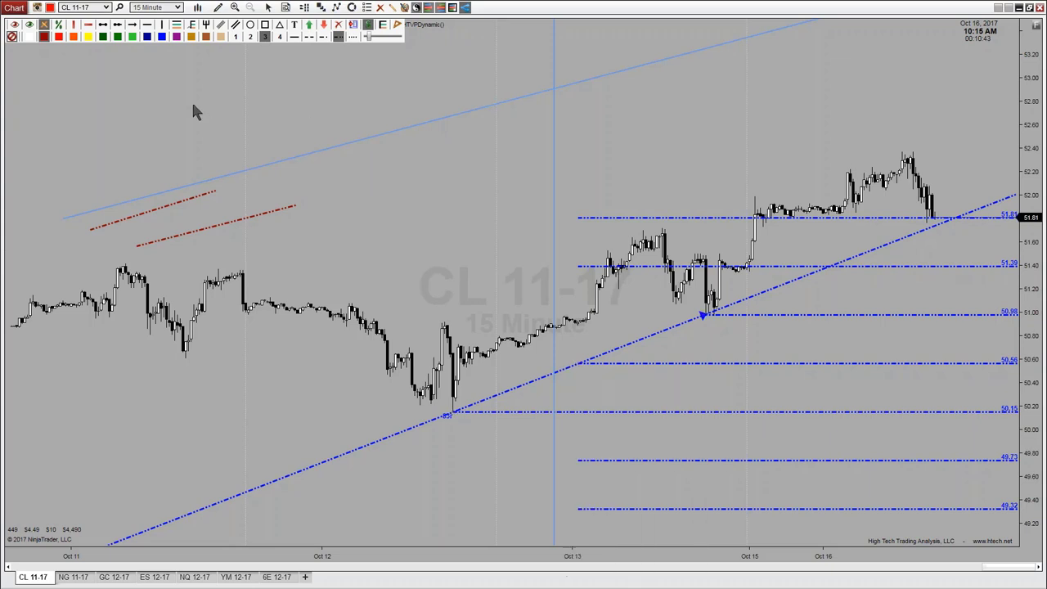
# Step: Draw a ray from about 51.42 after Oct 12 up through about 52.25 after Oct 13, and check its available options
pyautogui.click(117, 25)
pyautogui.click(357, 263)
pyautogui.click(597, 168)
pyautogui.click(507, 201)
pyautogui.rightClick(512, 204)
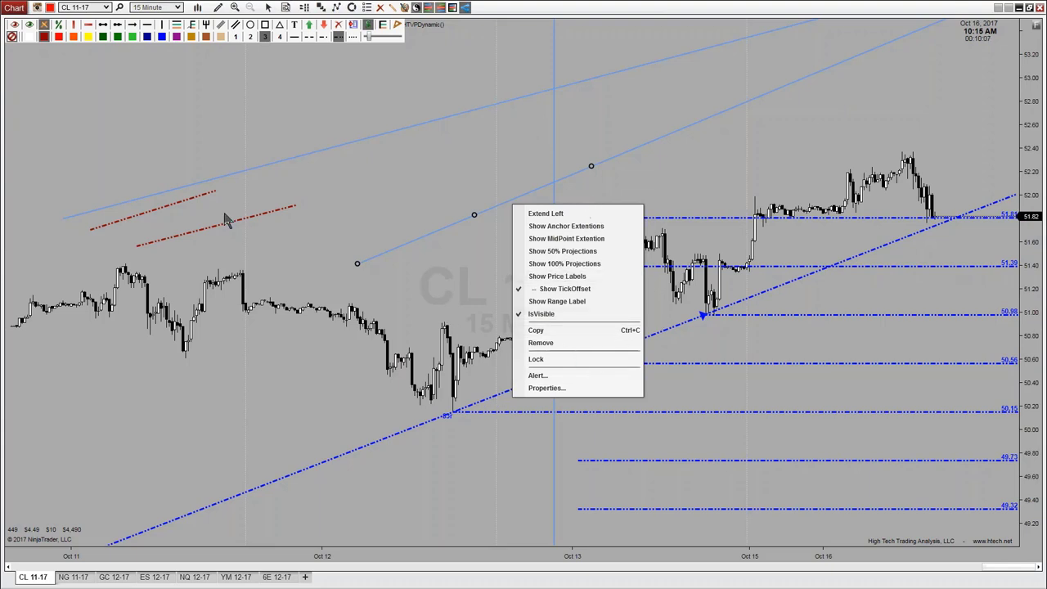
pyautogui.click(147, 94)
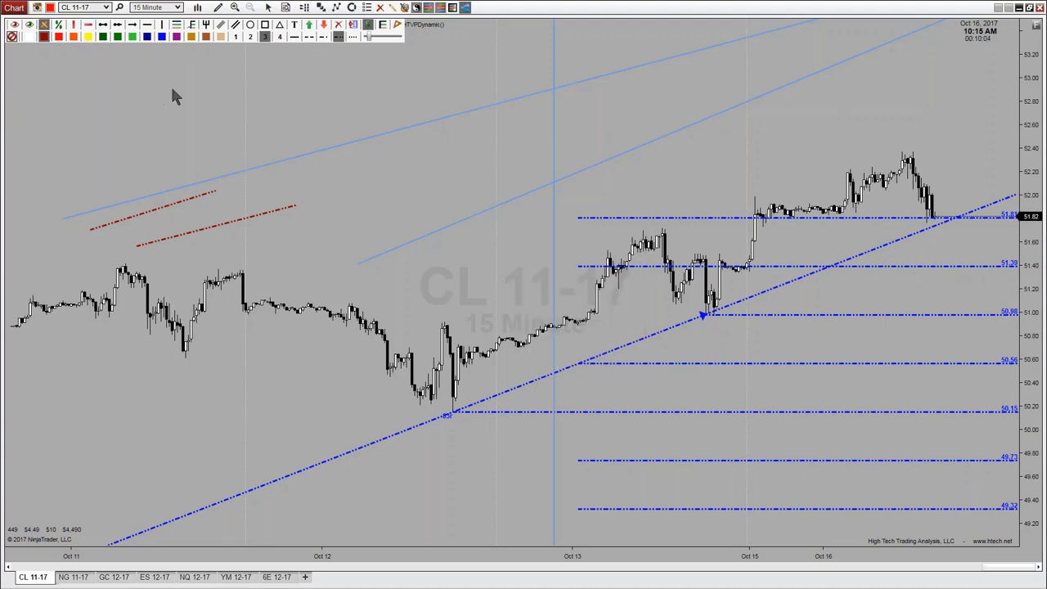
# Step: Draw a rectangle between Oct 11 and Oct 12 spanning prices from about 52.65 to 52.85
pyautogui.click(265, 25)
pyautogui.click(217, 94)
pyautogui.click(278, 119)
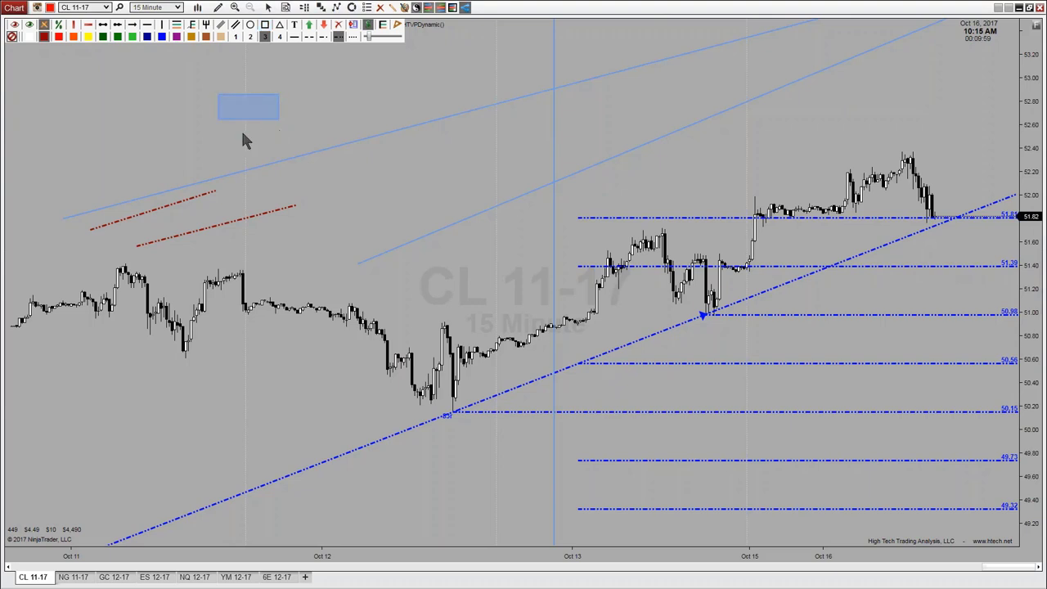
# Step: Enable Extend Right and Extend Left on the light blue rectangle
pyautogui.click(257, 120)
pyautogui.rightClick(258, 120)
pyautogui.click(288, 131)
pyautogui.rightClick(266, 119)
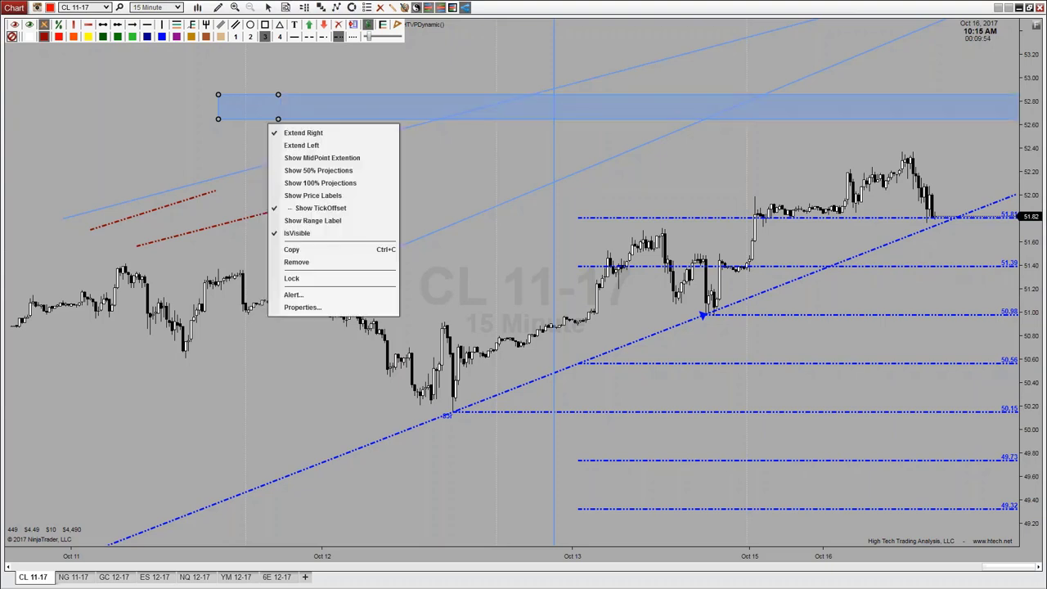
pyautogui.click(289, 145)
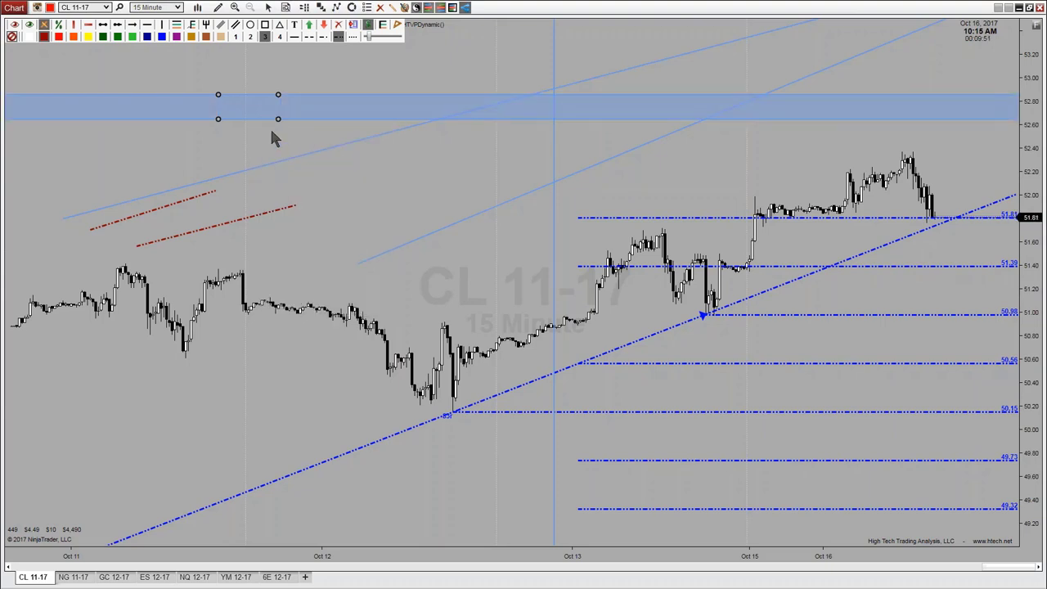
pyautogui.rightClick(271, 122)
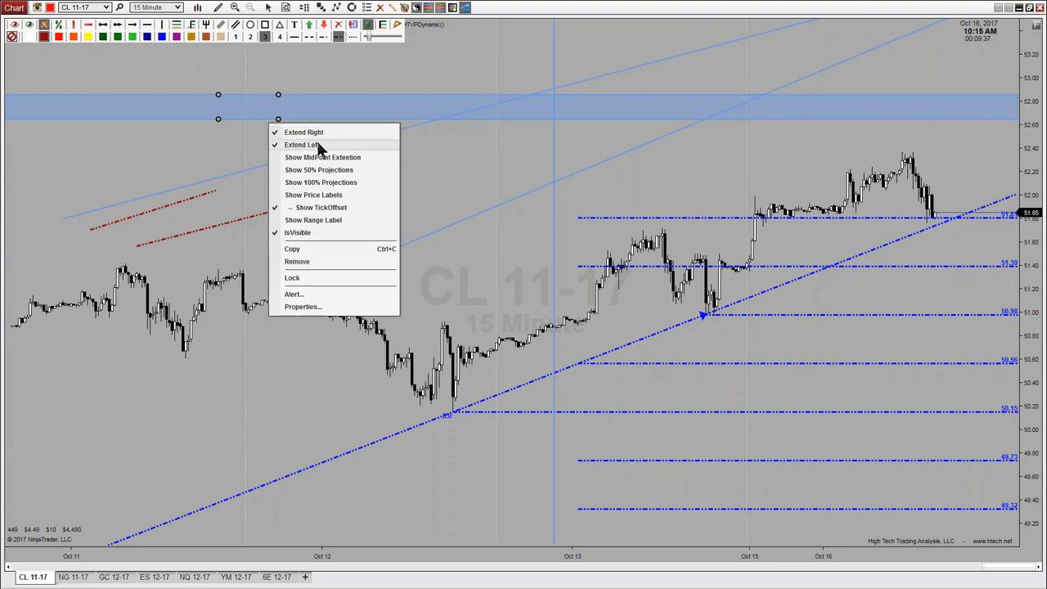
pyautogui.click(439, 136)
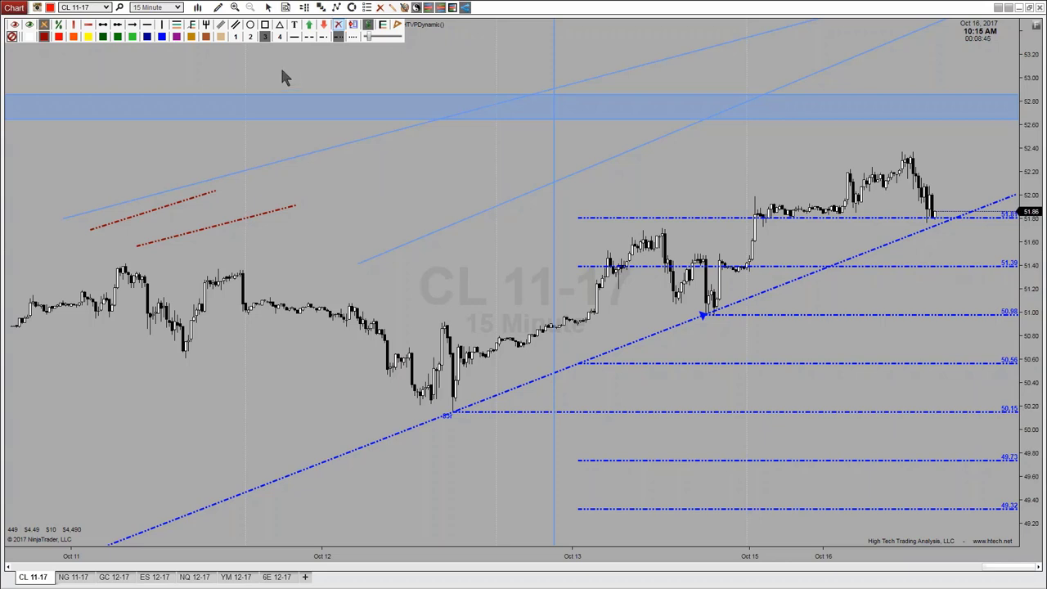
pyautogui.click(216, 96)
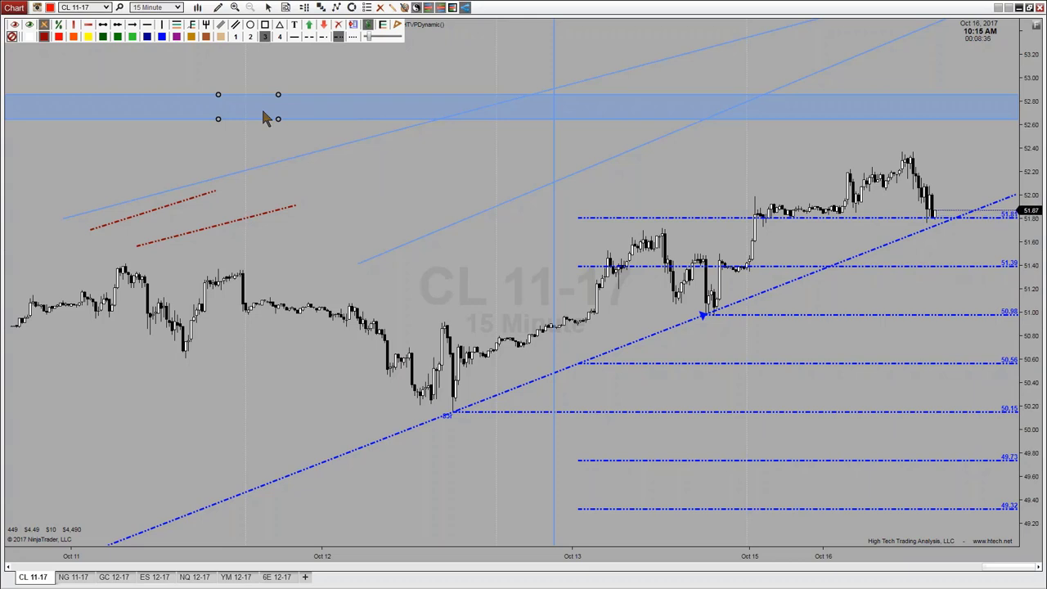
# Step: Draw a second rectangle below the extended band, spanning prices from about 52.09 to 52.44 before Oct 12
pyautogui.click(265, 24)
pyautogui.click(210, 143)
pyautogui.click(298, 184)
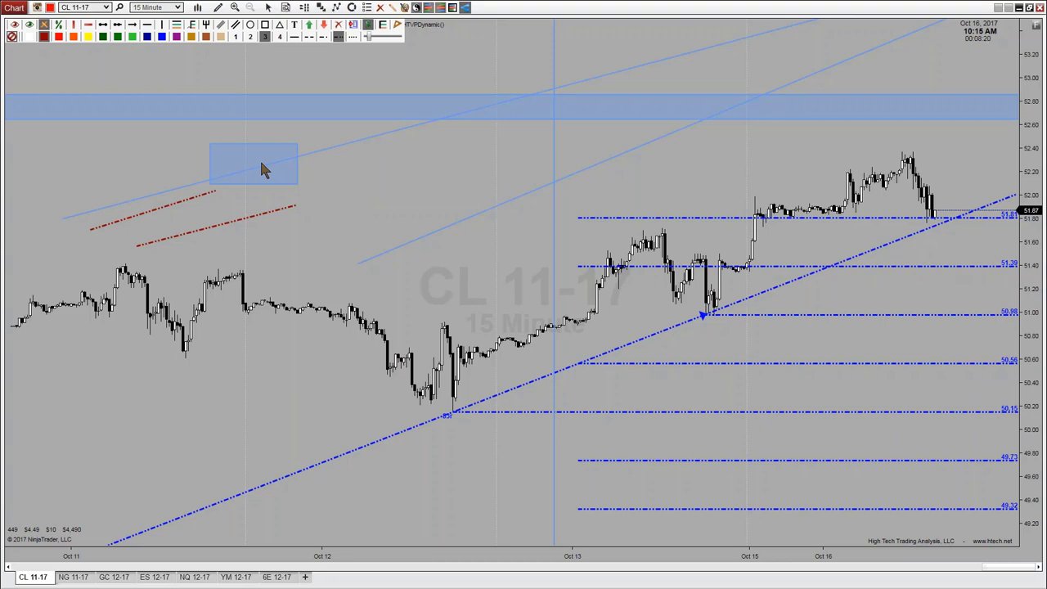
# Step: Restyle the second rectangle in dark red with a 2 px dashed outline and 20% area opacity
pyautogui.click(11, 36)
pyautogui.click(250, 36)
pyautogui.click(308, 38)
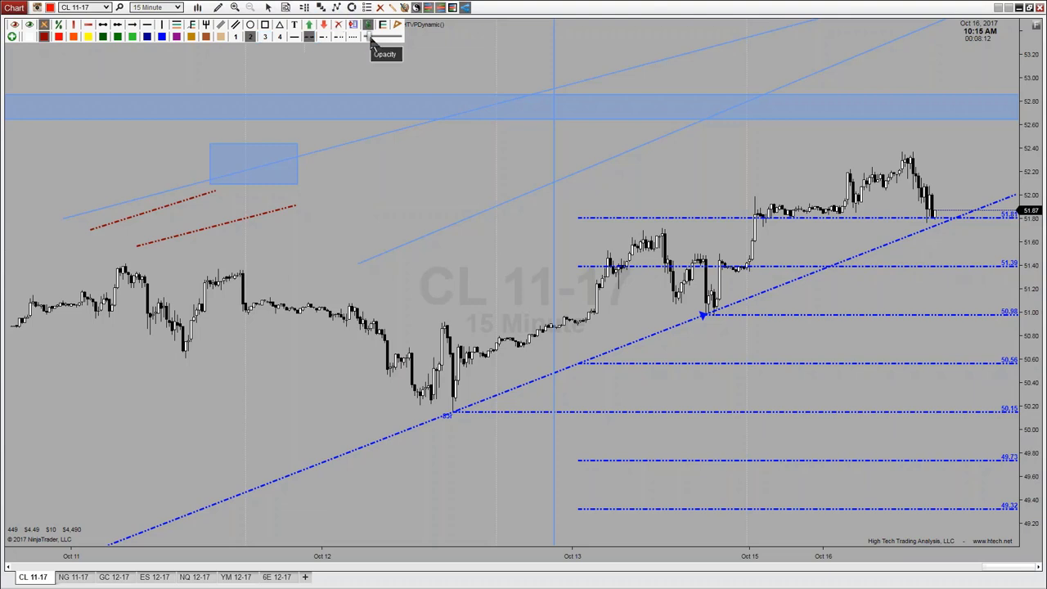
pyautogui.click(253, 150)
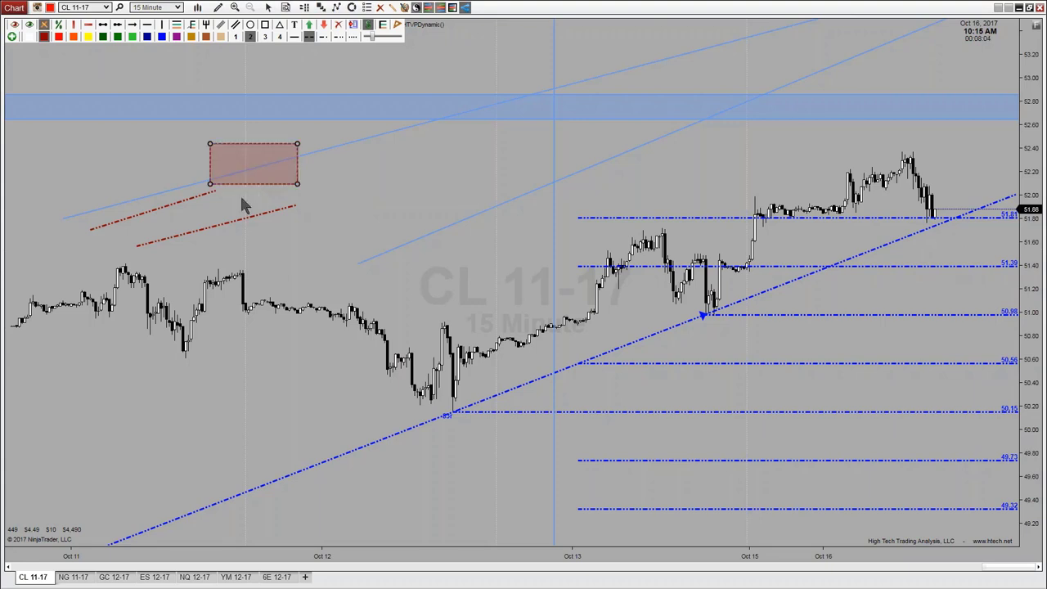
# Step: Enable Extend Right on the dark red rectangle
pyautogui.rightClick(260, 146)
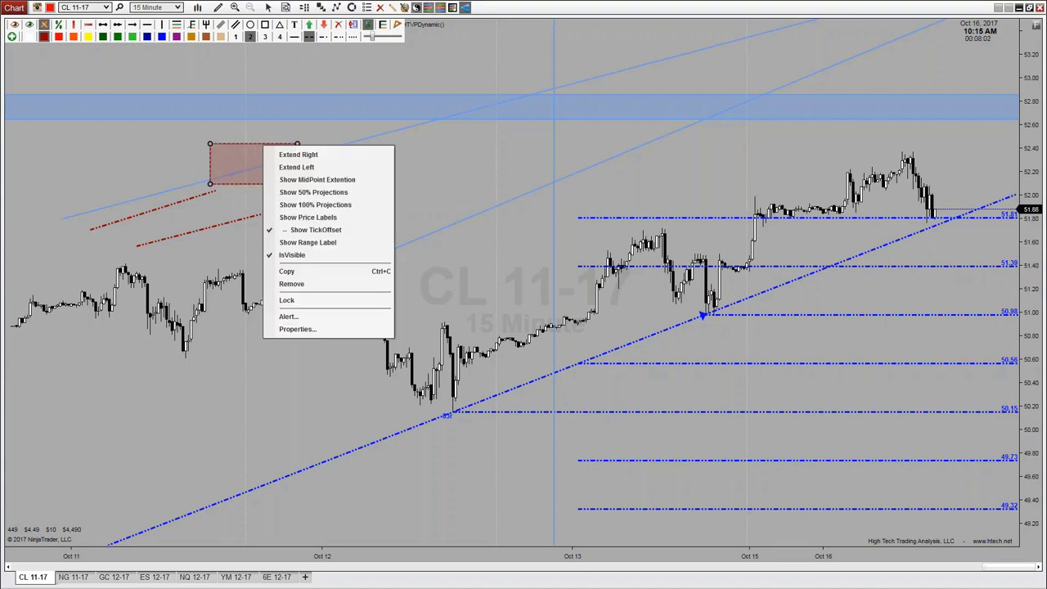
pyautogui.click(301, 155)
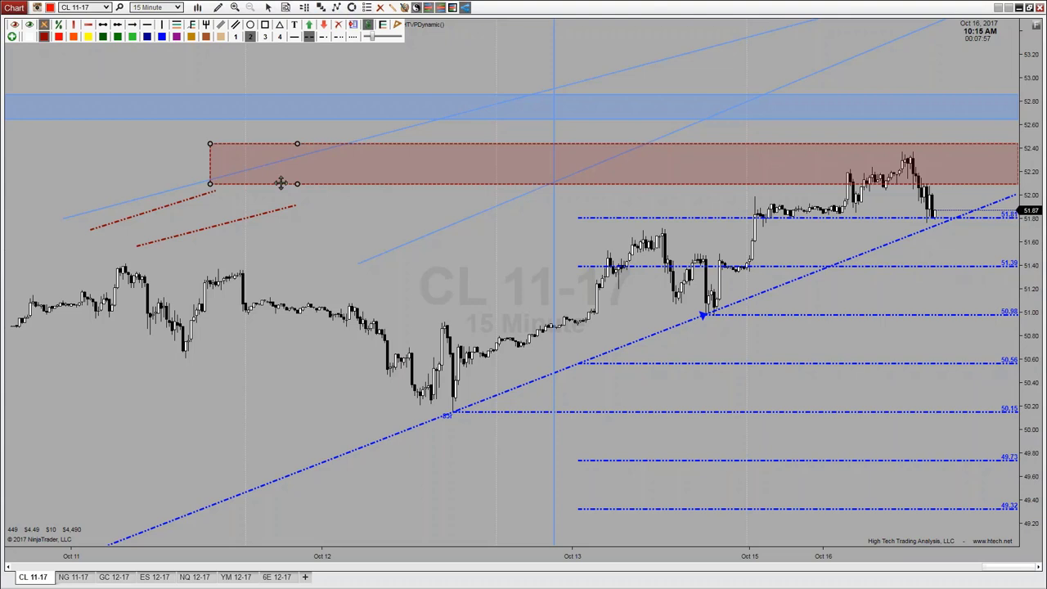
pyautogui.rightClick(280, 183)
pyautogui.press('Escape')
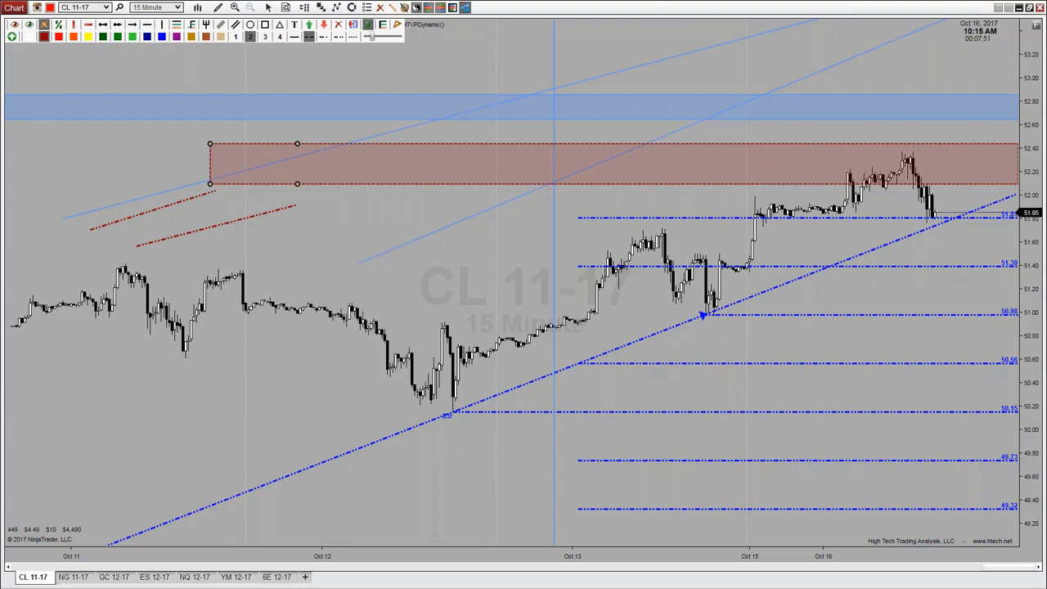
pyautogui.doubleClick(280, 180)
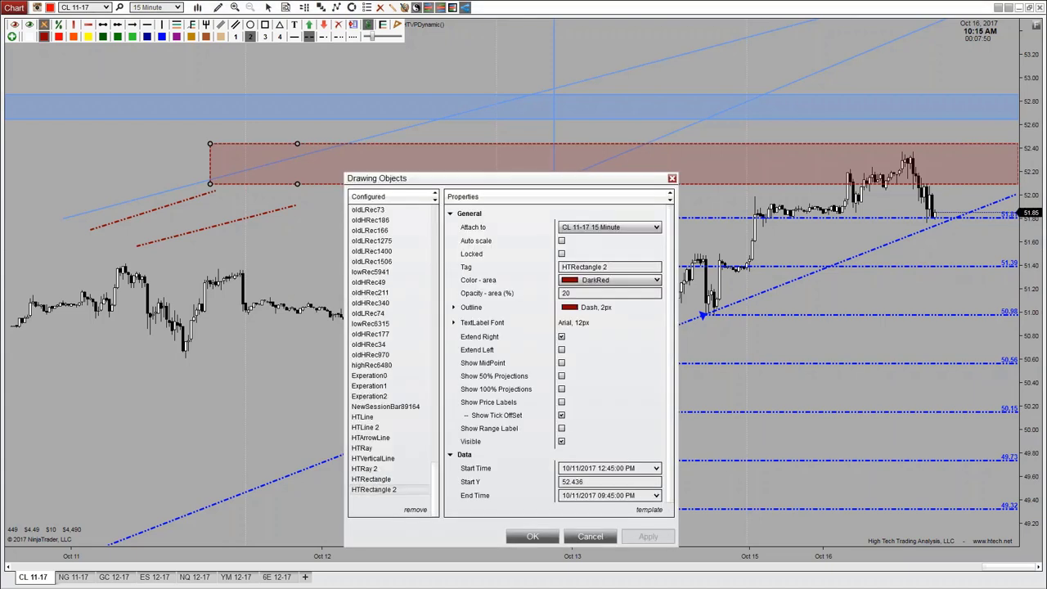
pyautogui.click(655, 510)
pyautogui.click(636, 510)
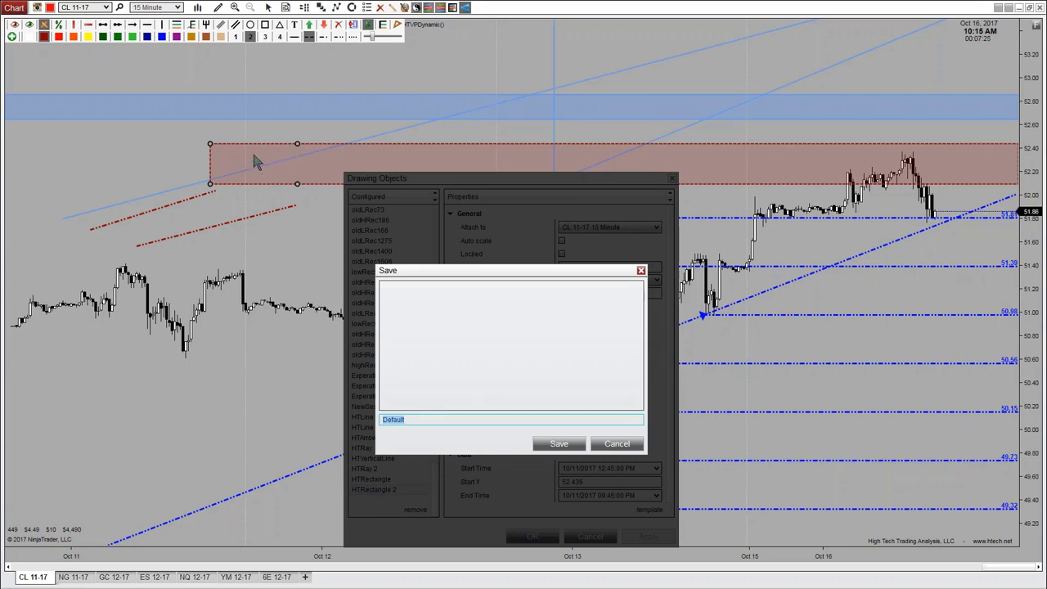
pyautogui.click(616, 450)
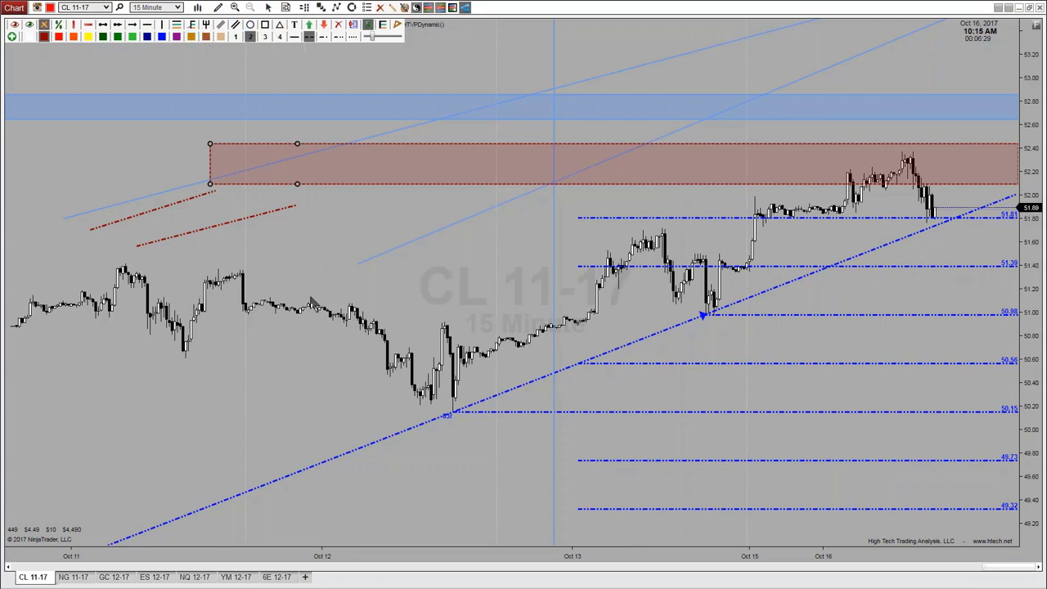
# Step: Remove all drawing objects from the CL 11-17 chart and confirm the removal
pyautogui.click(339, 29)
pyautogui.click(558, 316)
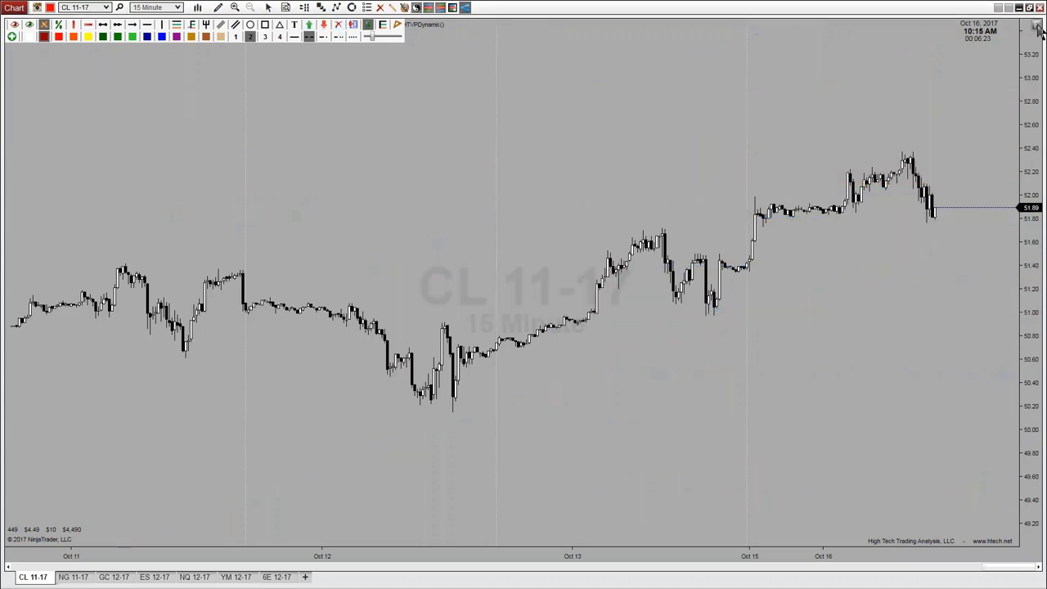
# Step: Draw a triangle from the major low at 50.15 to the swing high at 51.72 and the swing low at 50.96
pyautogui.click(281, 26)
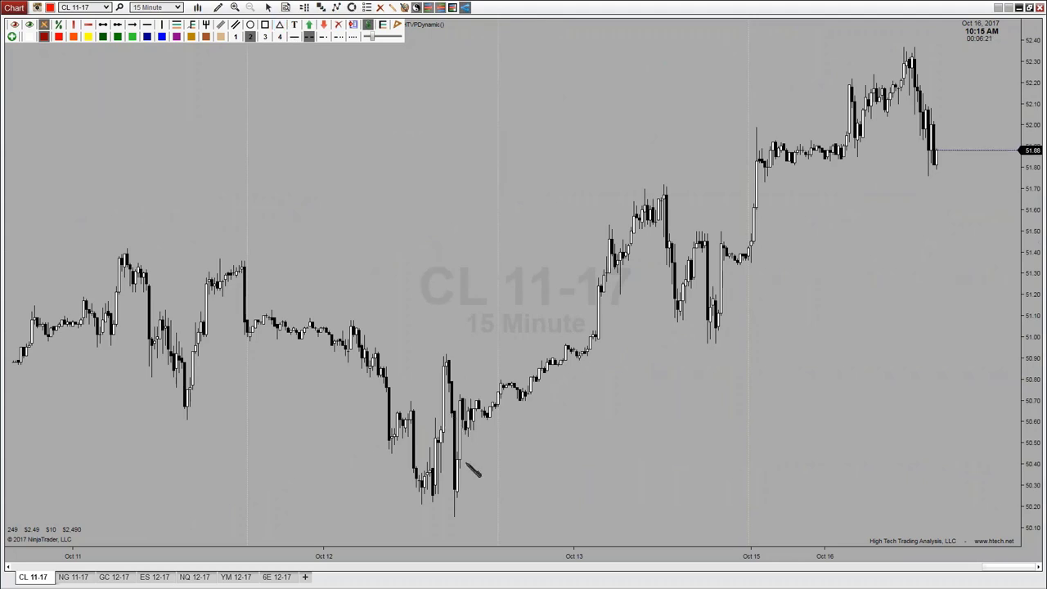
pyautogui.click(454, 515)
pyautogui.click(593, 296)
pyautogui.click(665, 187)
pyautogui.click(717, 345)
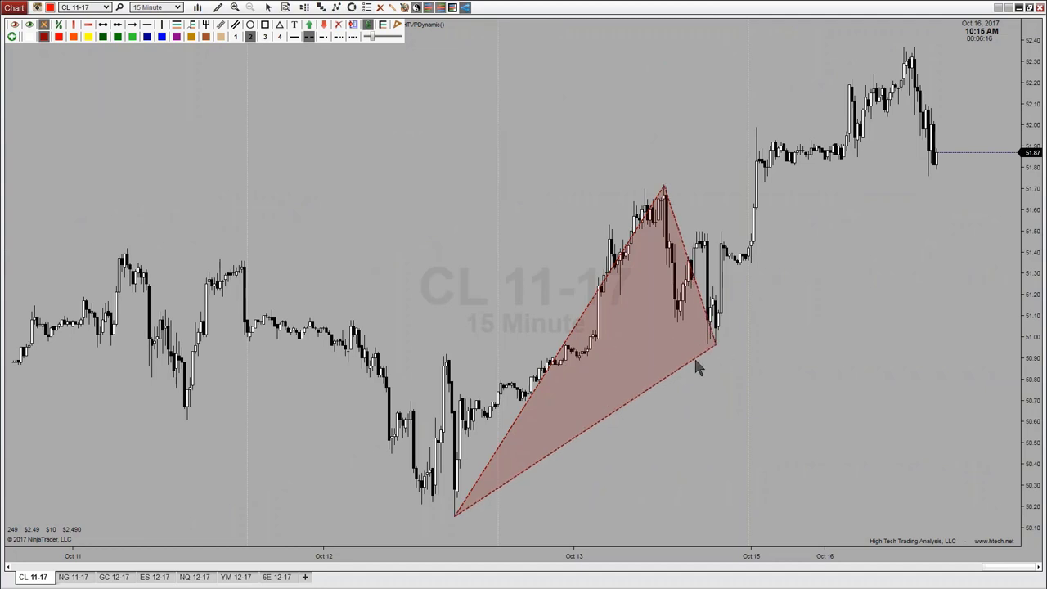
# Step: Enable Show ABCDs and Show Price Labels on the red triangle, compressing the price scale to fit the projections
pyautogui.click(690, 352)
pyautogui.rightClick(695, 360)
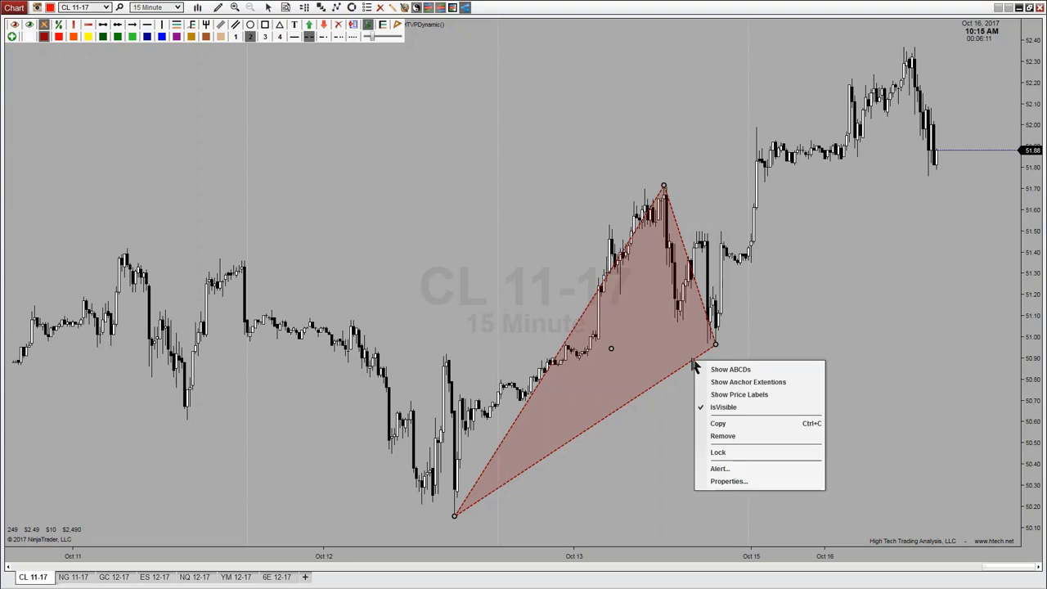
pyautogui.click(748, 369)
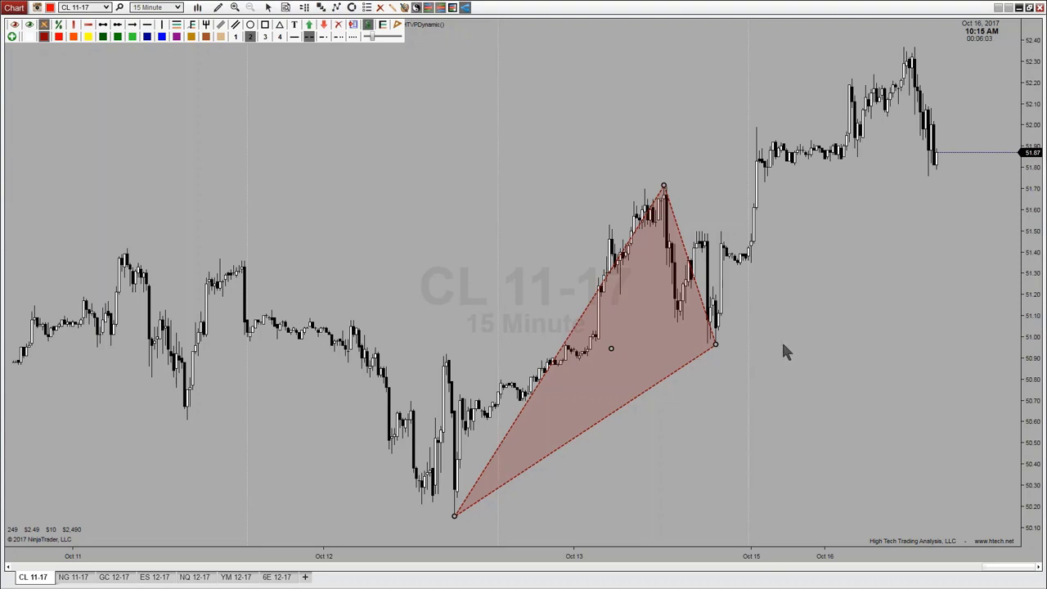
pyautogui.moveTo(1035, 91); pyautogui.dragTo(1044, 409)
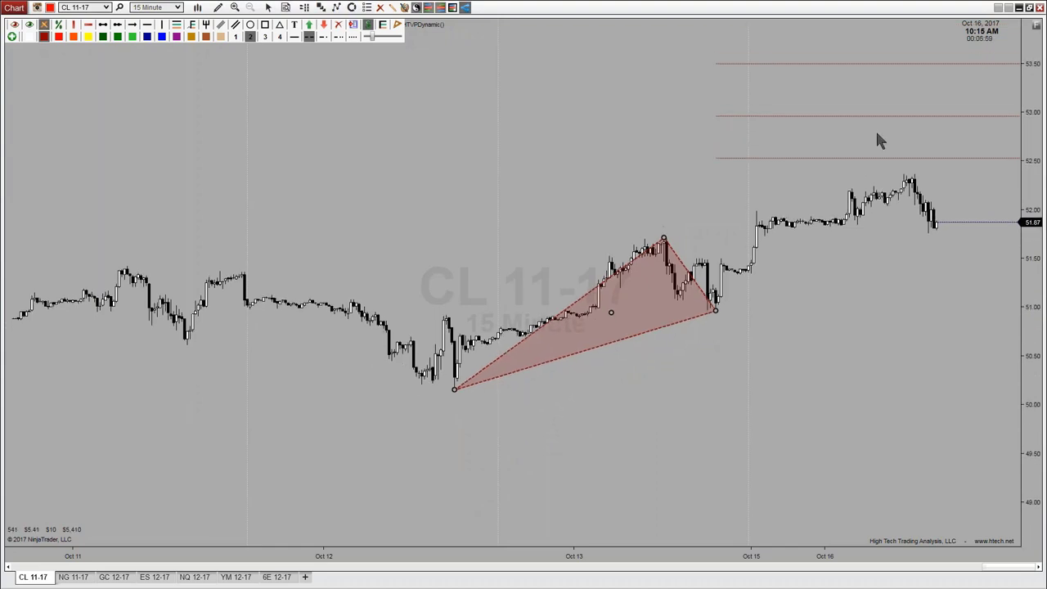
pyautogui.rightClick(683, 261)
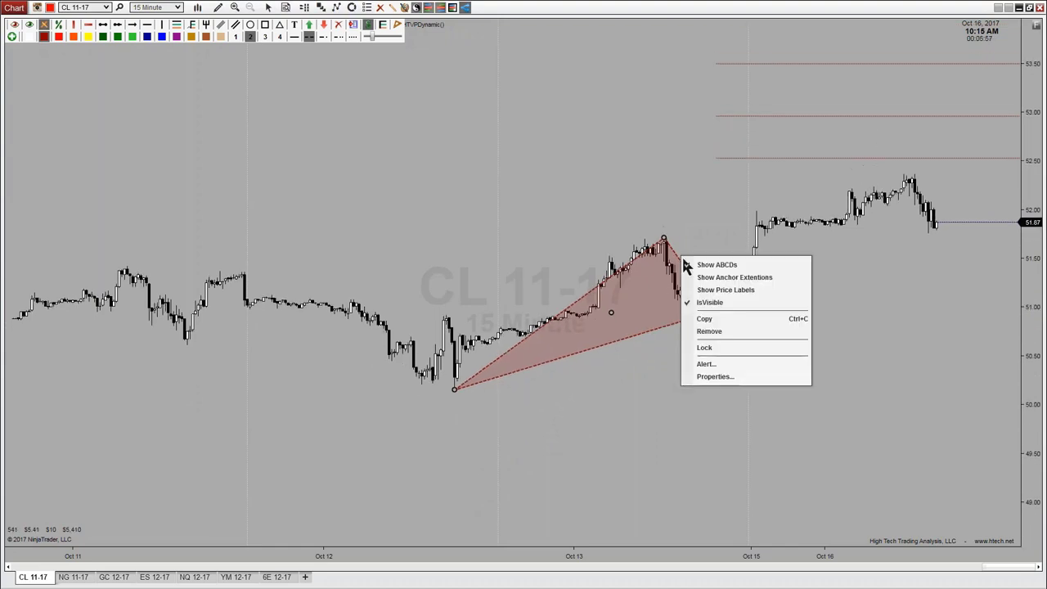
pyautogui.click(719, 288)
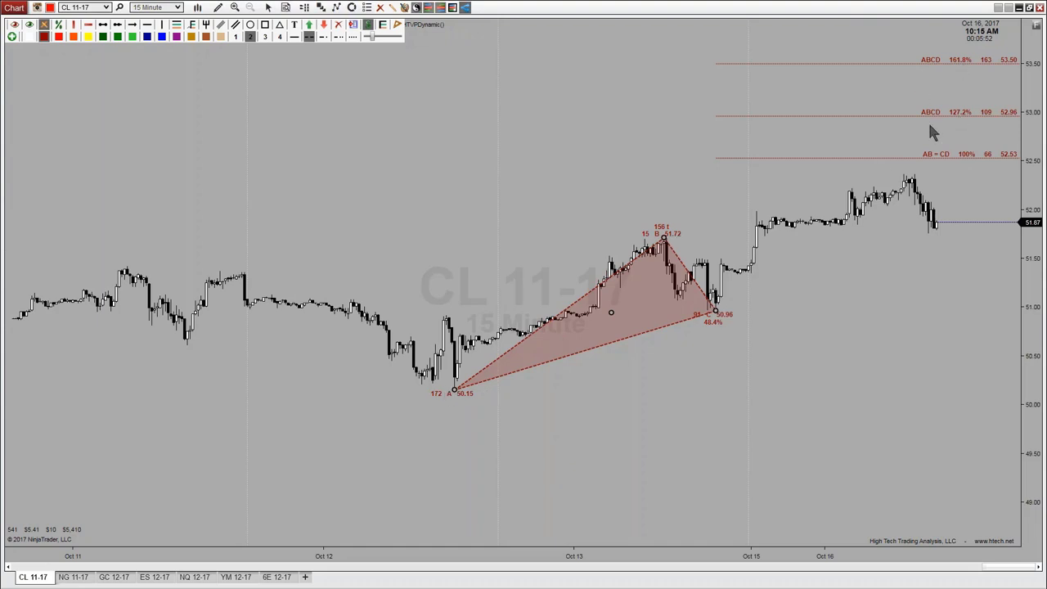
# Step: Enable Show Anchor Extentions on the dark red triangle
pyautogui.rightClick(682, 261)
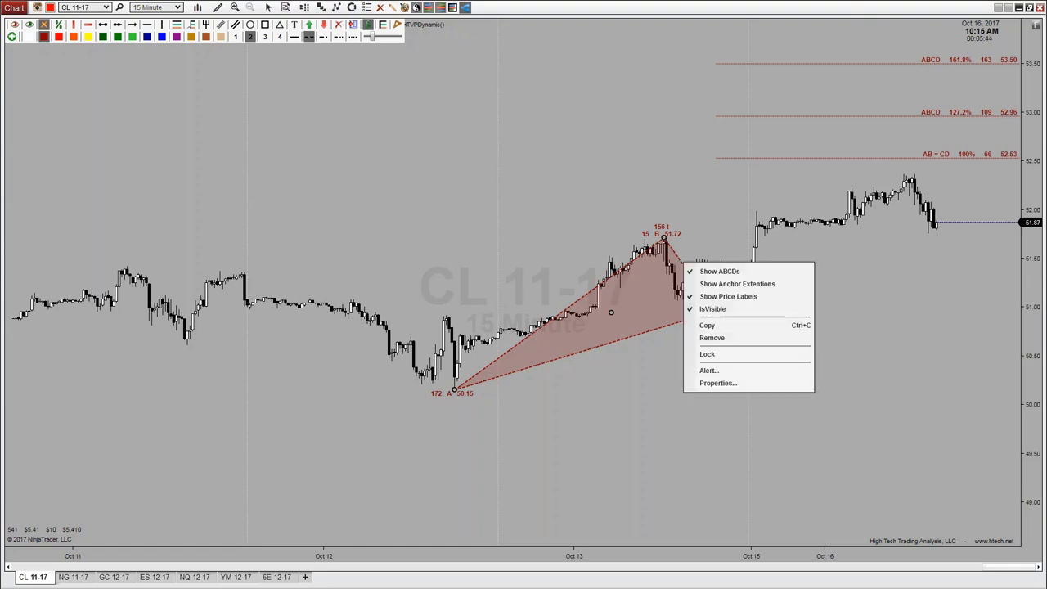
pyautogui.click(719, 297)
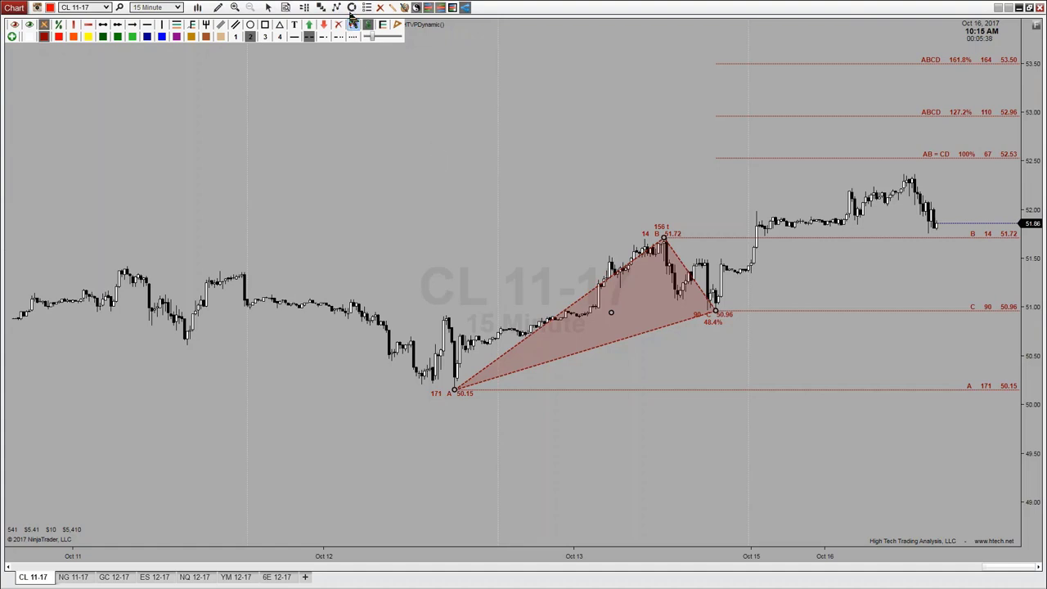
# Step: Draw an ellipse between about 52.85 and 52.21 above the Oct 12 bars and enable Show Anchor Extentions on it
pyautogui.click(251, 24)
pyautogui.moveTo(287, 126)
pyautogui.mouseDown()
pyautogui.moveTo(423, 194)
pyautogui.moveTo(414, 191)
pyautogui.mouseUp()
pyautogui.rightClick(403, 179)
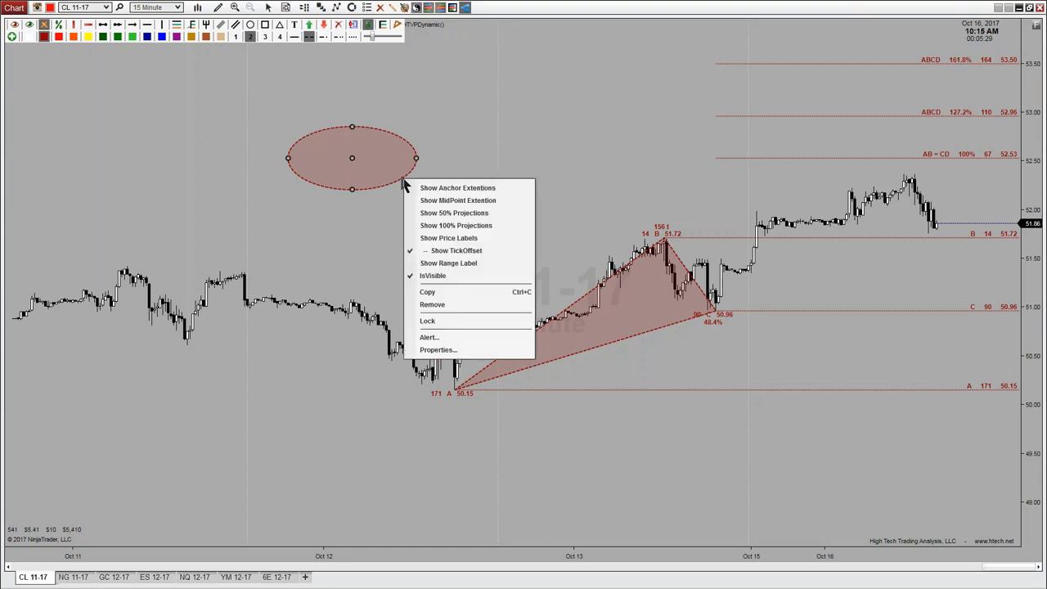
pyautogui.click(456, 188)
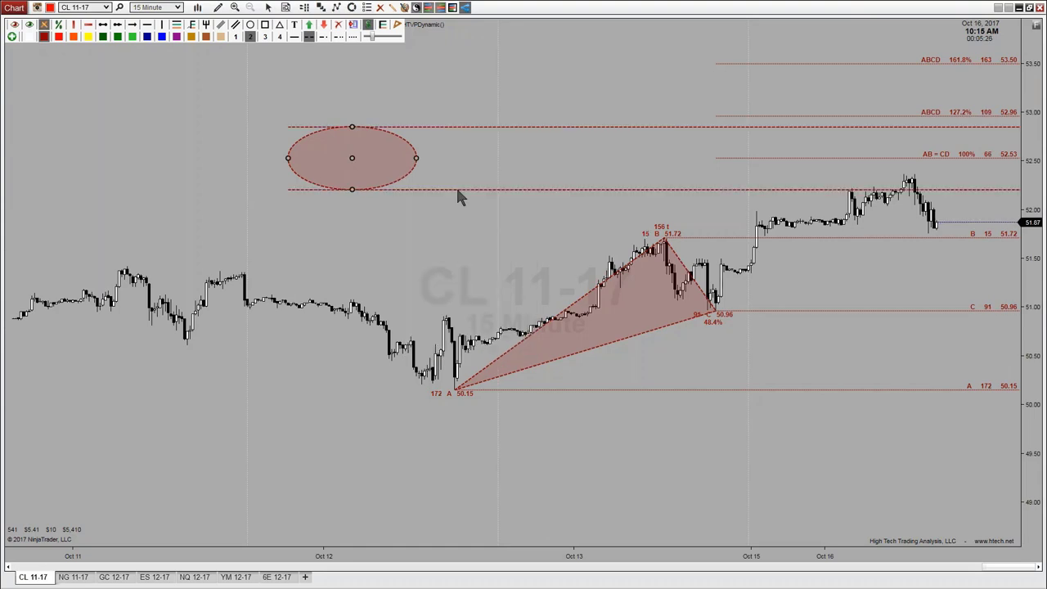
# Step: Enable Show MidPoint Extention and Show Price Labels on the ellipse
pyautogui.rightClick(410, 176)
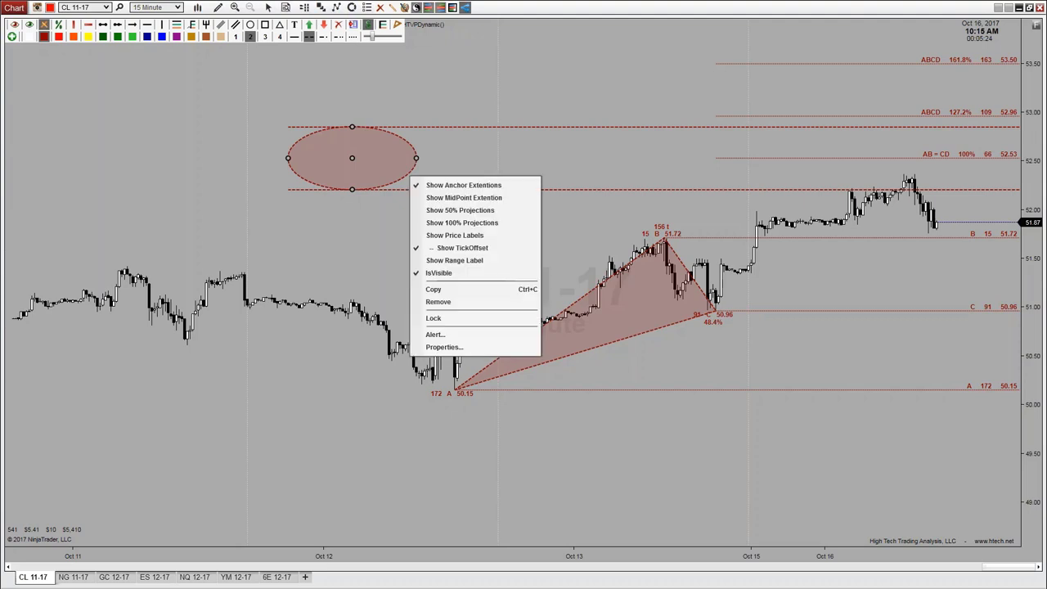
pyautogui.click(450, 198)
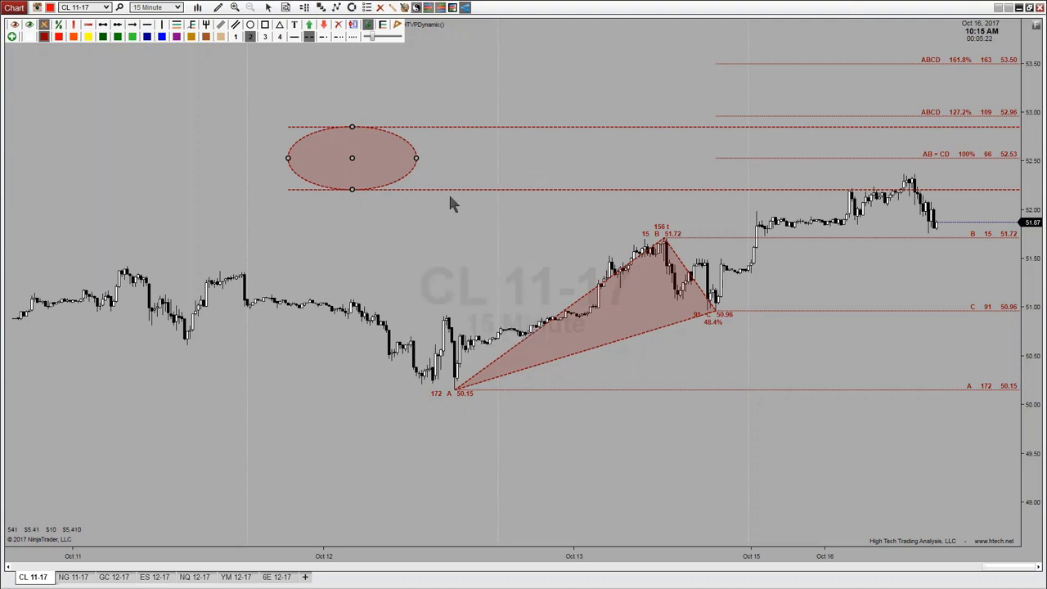
pyautogui.rightClick(408, 175)
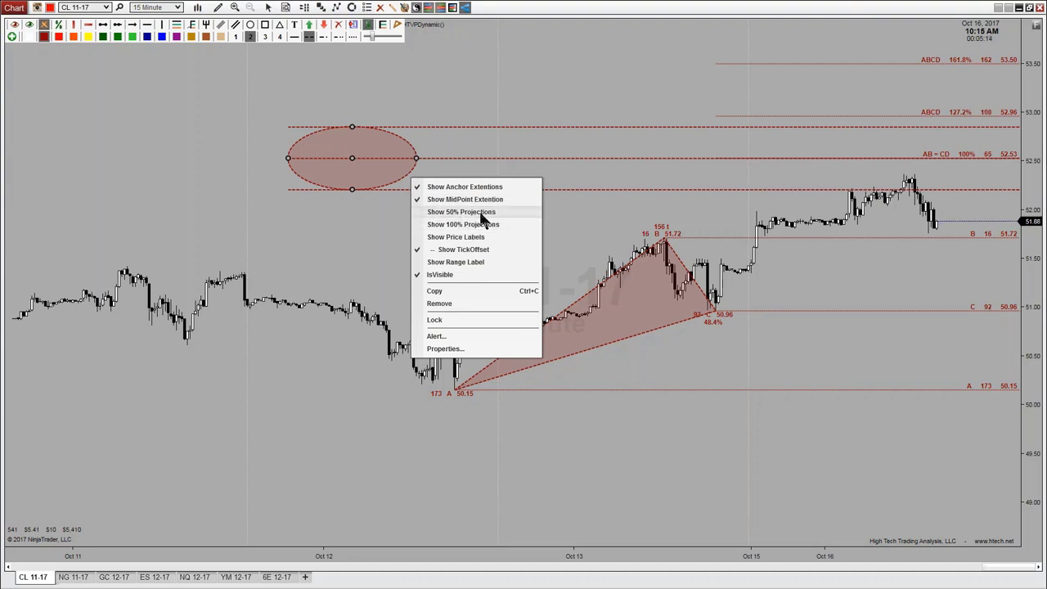
pyautogui.click(479, 211)
# Step: Recolour the ellipse dark blue and set its line width to 4
pyautogui.click(148, 36)
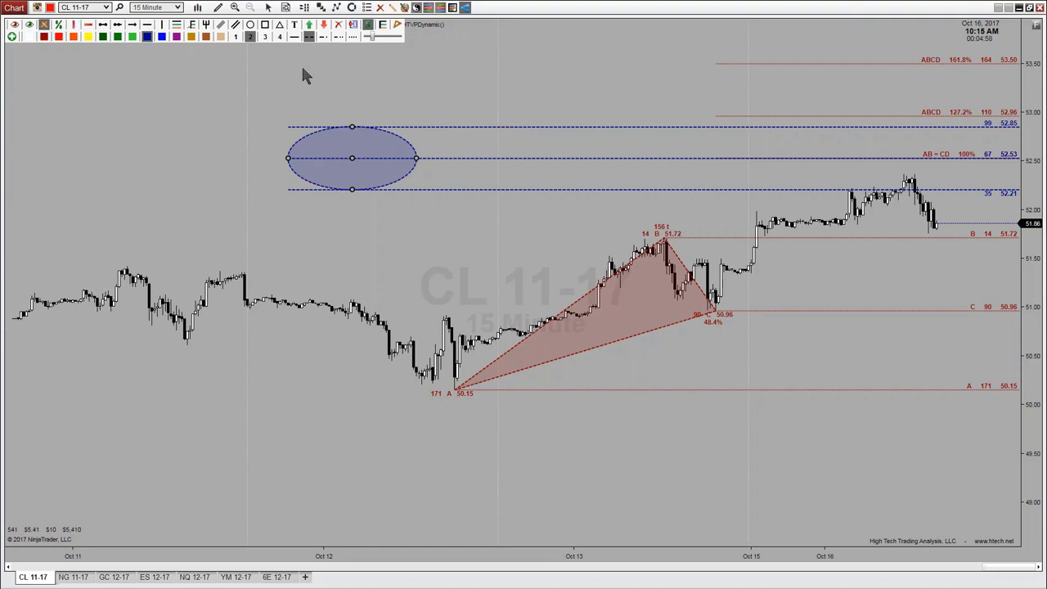
pyautogui.click(278, 38)
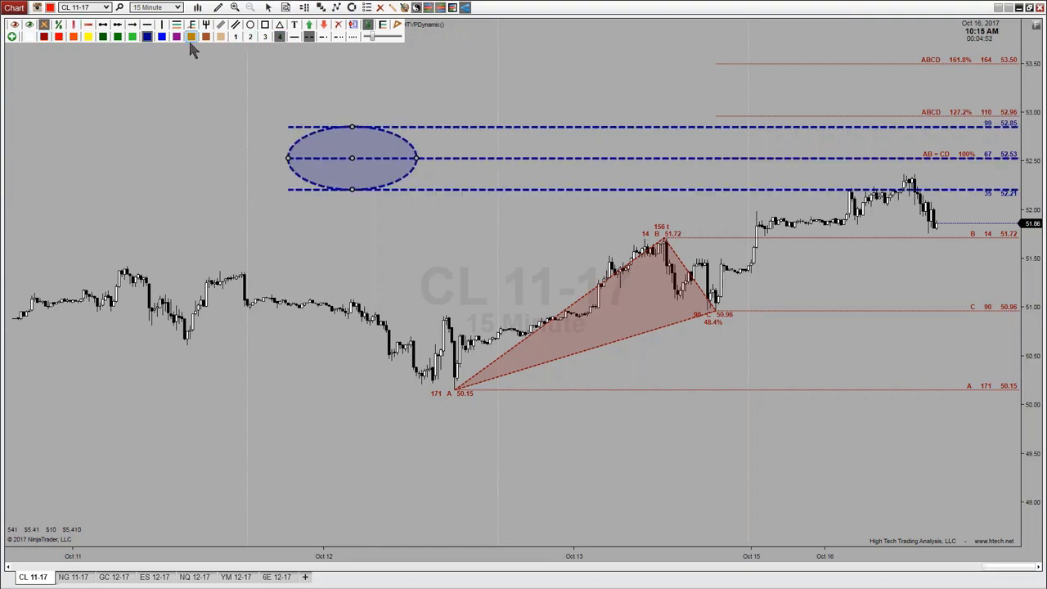
# Step: Try orange on the ellipse, set its line width to 2 and return it to dark red
pyautogui.click(74, 38)
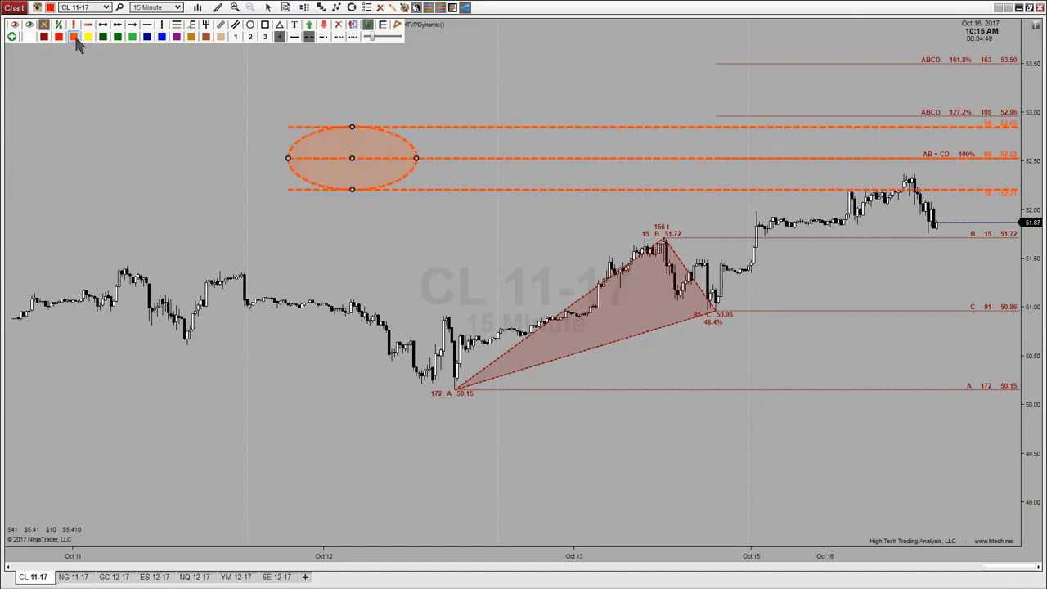
pyautogui.click(250, 38)
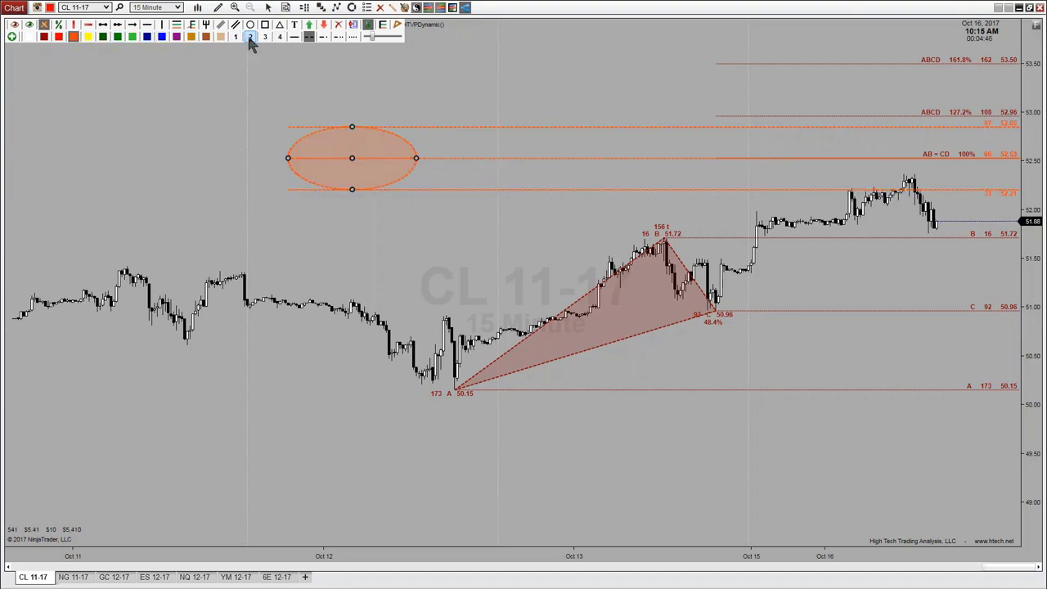
pyautogui.click(44, 38)
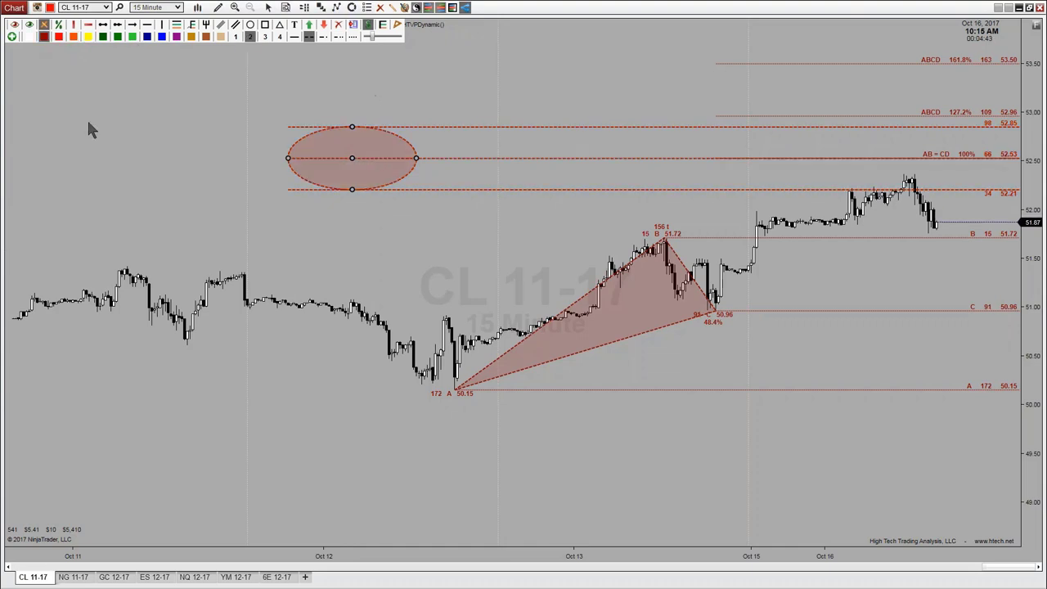
pyautogui.click(59, 135)
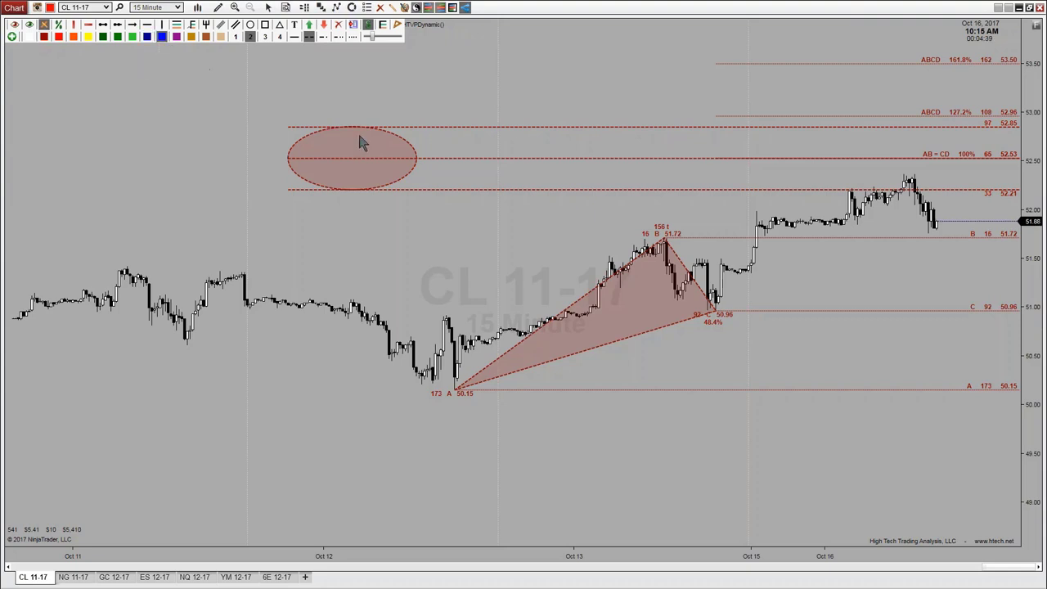
# Step: Recolour the ellipse dark blue and immediately change it to bright blue, leaving it deselected
pyautogui.click(375, 162)
pyautogui.click(147, 37)
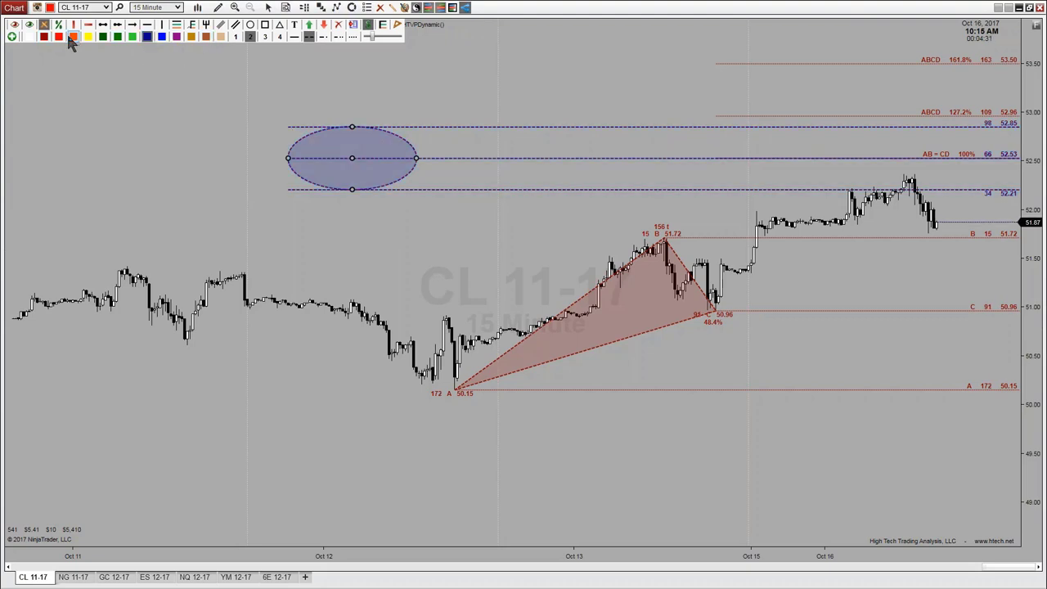
pyautogui.click(162, 38)
pyautogui.click(378, 119)
# Step: Recolour the ellipse bright red and switch off the green plus toggle beside the colour swatches
pyautogui.click(60, 38)
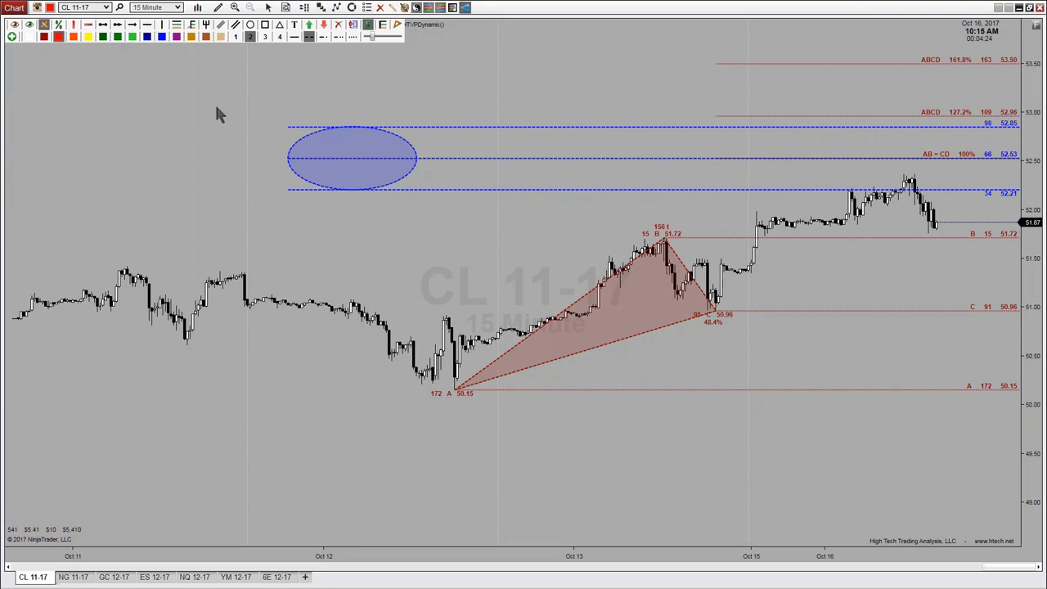
pyautogui.click(357, 134)
pyautogui.click(317, 186)
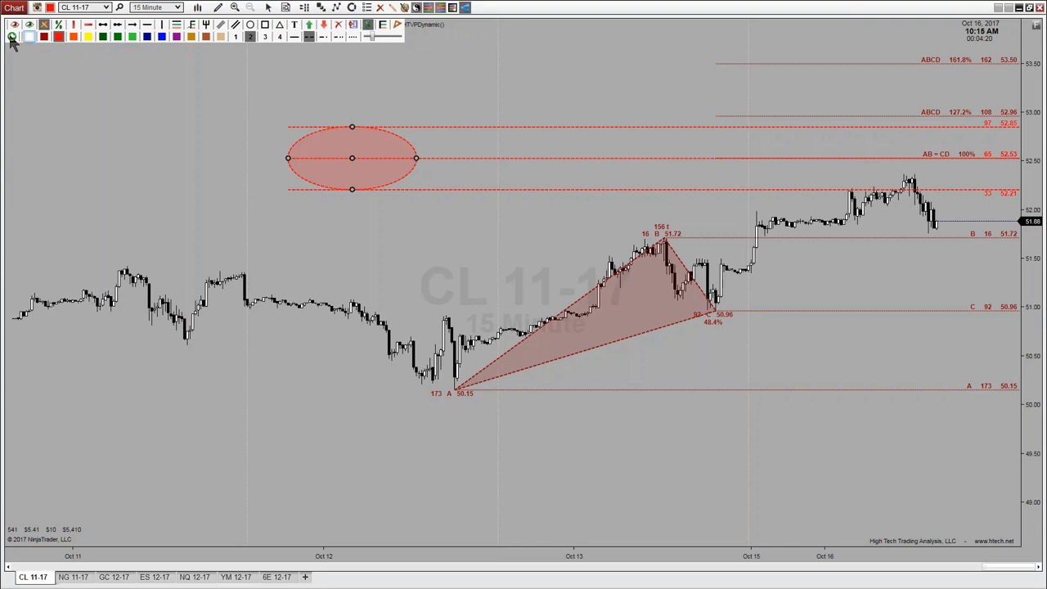
pyautogui.click(11, 36)
# Step: Delete the red ellipse and remove all remaining drawing objects from the chart, confirming the removal
pyautogui.press('Delete')
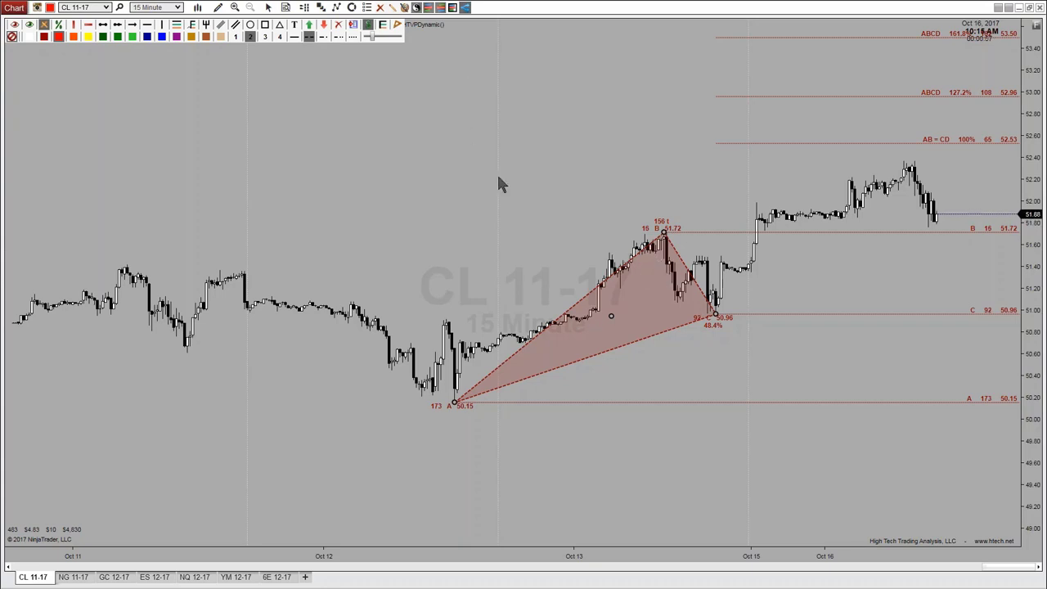
pyautogui.click(340, 25)
pyautogui.click(540, 314)
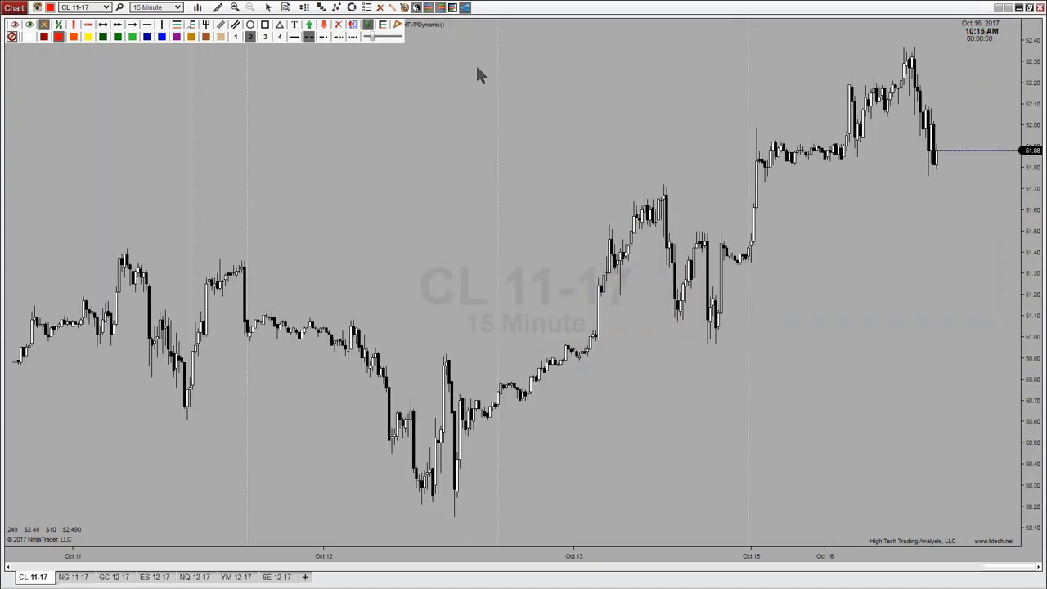
# Step: Draw an HTABCD pattern from the major low at 50.15 to the swing high at 51.71 and the pullback low at 50.97
pyautogui.click(399, 26)
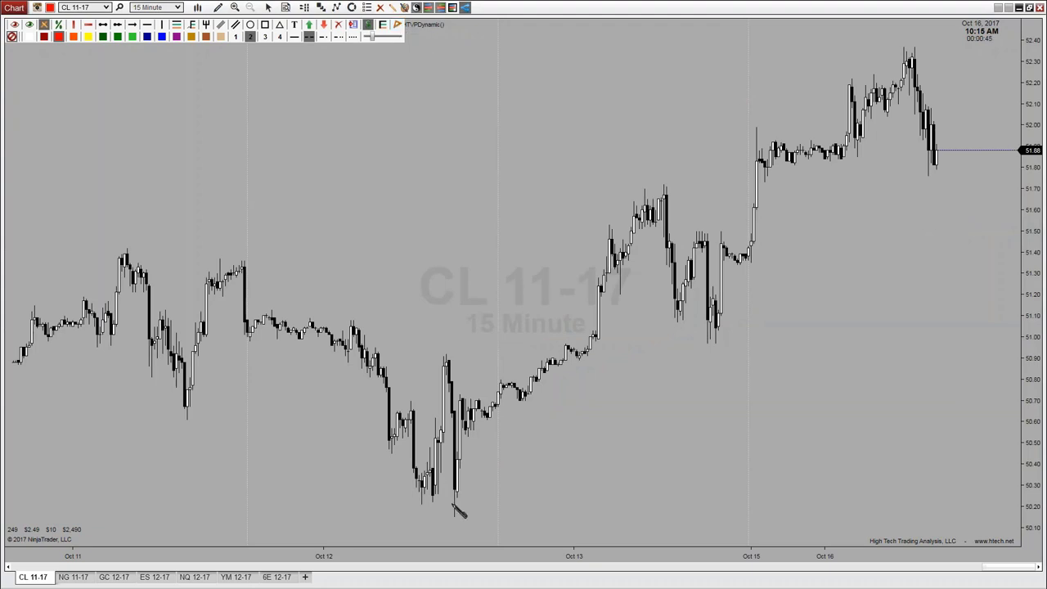
pyautogui.moveTo(455, 517)
pyautogui.mouseDown()
pyautogui.moveTo(603, 263)
pyautogui.moveTo(661, 186)
pyautogui.mouseUp()
pyautogui.click(661, 186)
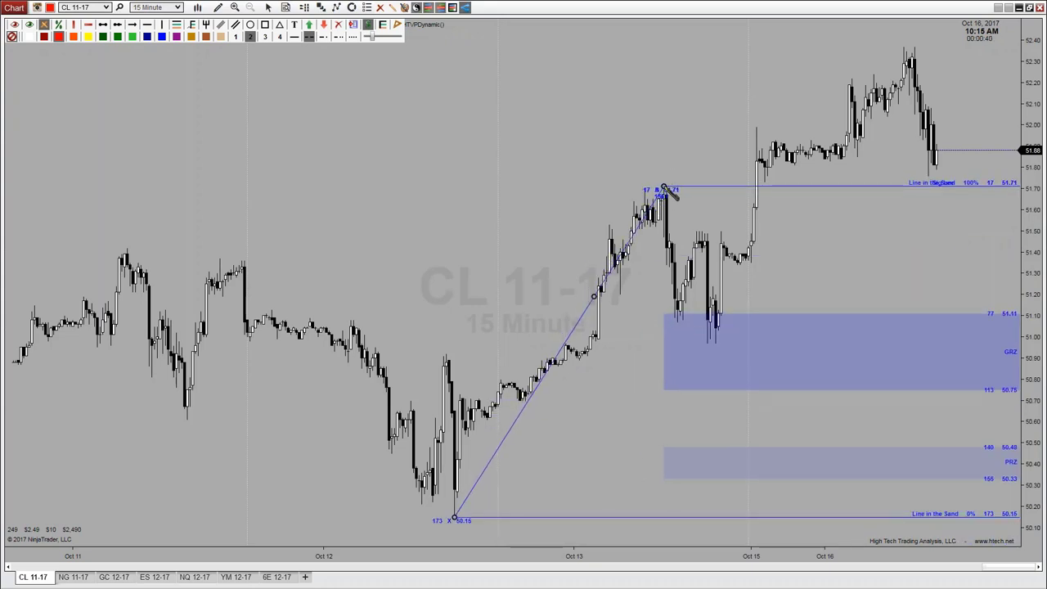
pyautogui.click(705, 343)
pyautogui.moveTo(1036, 84); pyautogui.dragTo(1043, 368)
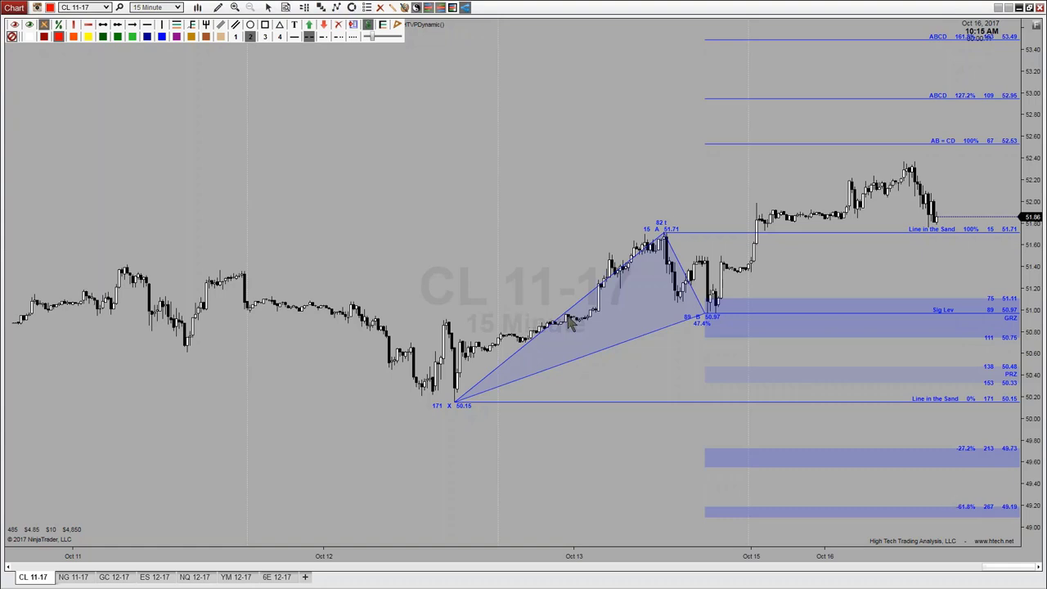
# Step: Replace the ABCD pattern with a Fibonacci drawing from the major low at 50.16 to the swing high at 51.71
pyautogui.click(607, 315)
pyautogui.press('Delete')
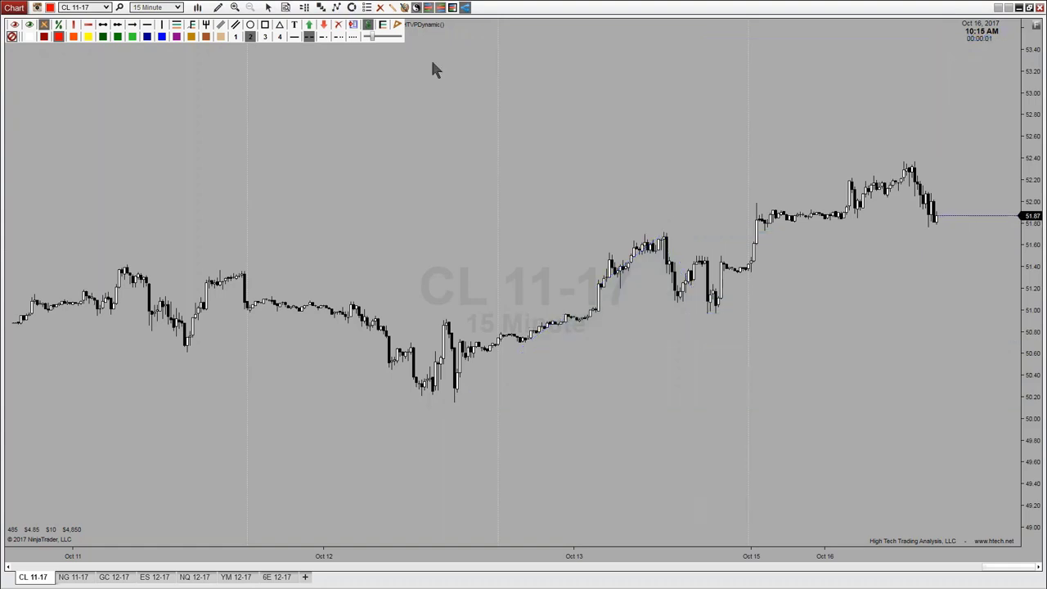
pyautogui.click(384, 26)
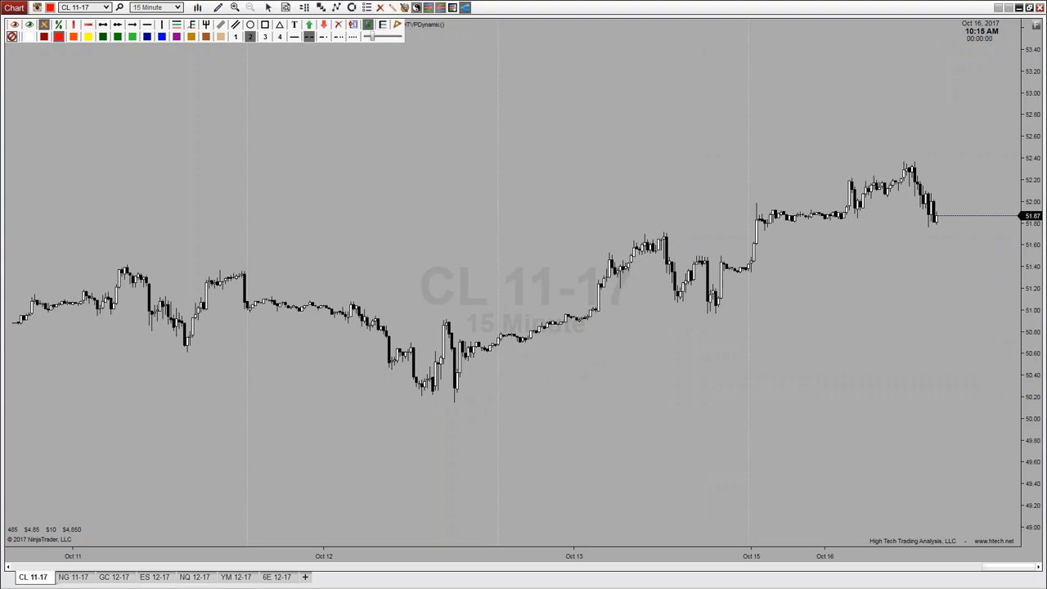
pyautogui.click(454, 400)
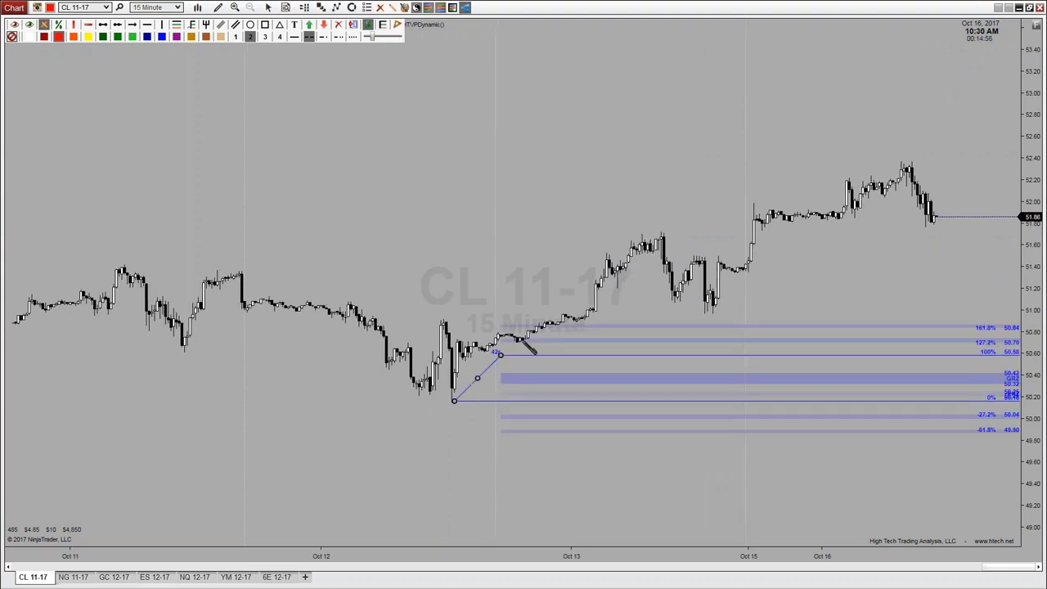
pyautogui.click(659, 234)
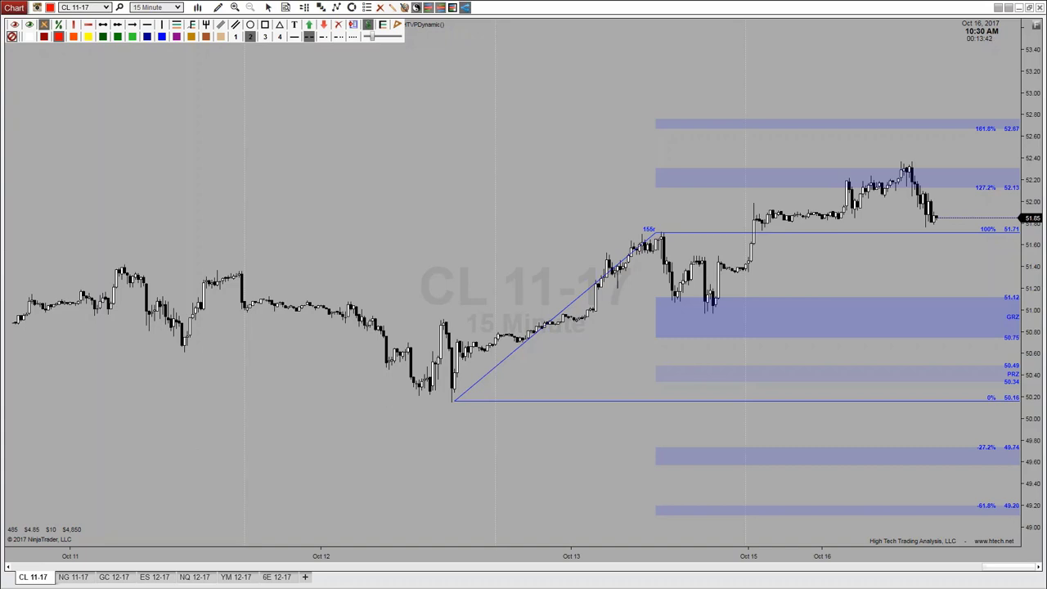
# Step: Remove all drawing objects from the CL 11-17 chart and confirm the removal
pyautogui.click(339, 25)
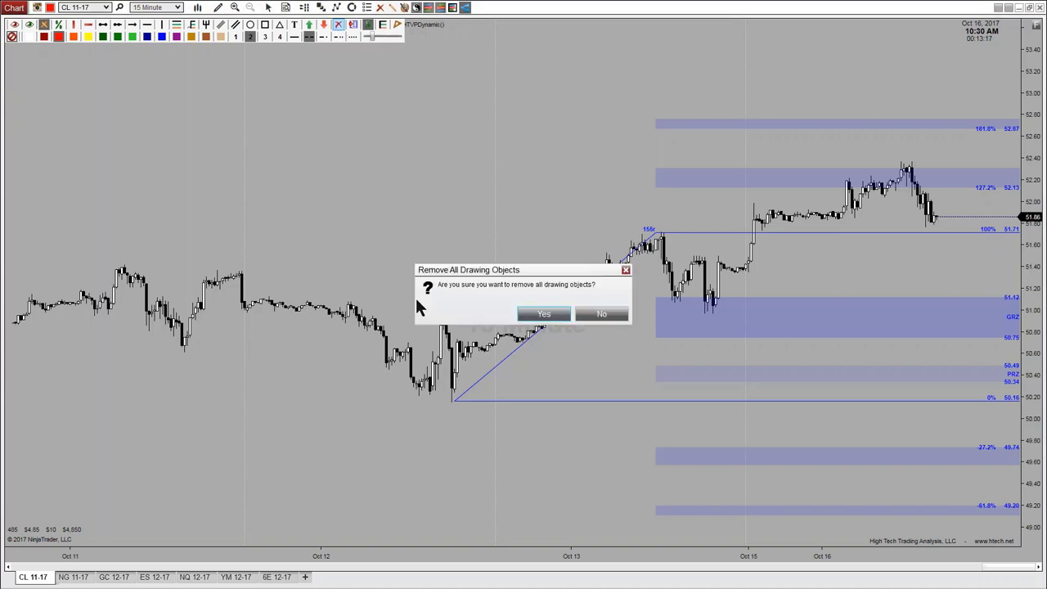
pyautogui.click(546, 314)
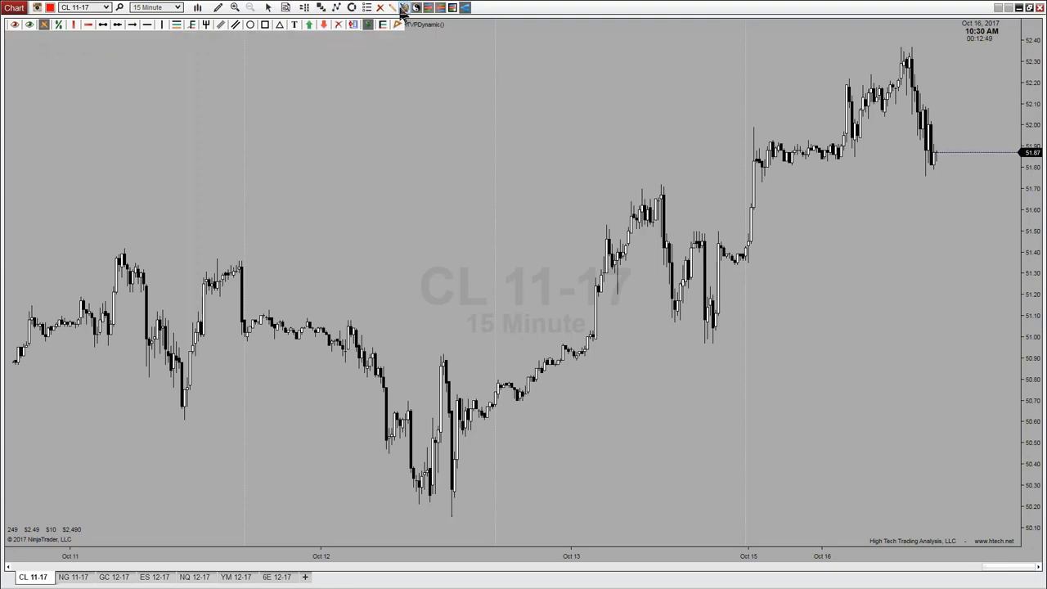
# Step: Hide the HT drawing bar and show it again
pyautogui.click(394, 10)
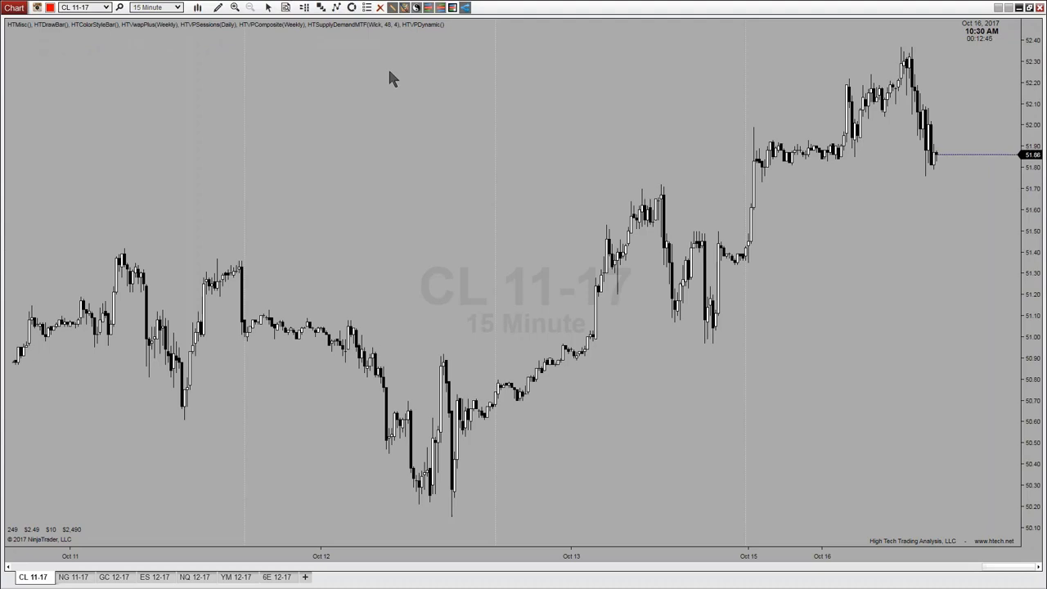
pyautogui.click(393, 7)
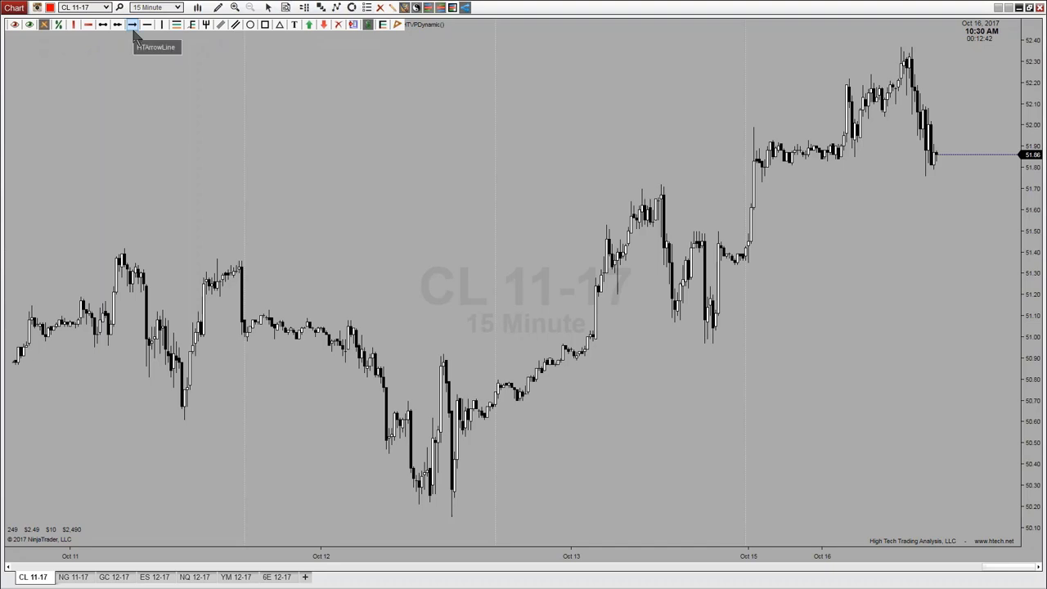
# Step: Open the HT8DrawBar icon selection and enable the Diamond, Dot, Square, TriangleUp and TriangleDn markers
pyautogui.rightClick(393, 8)
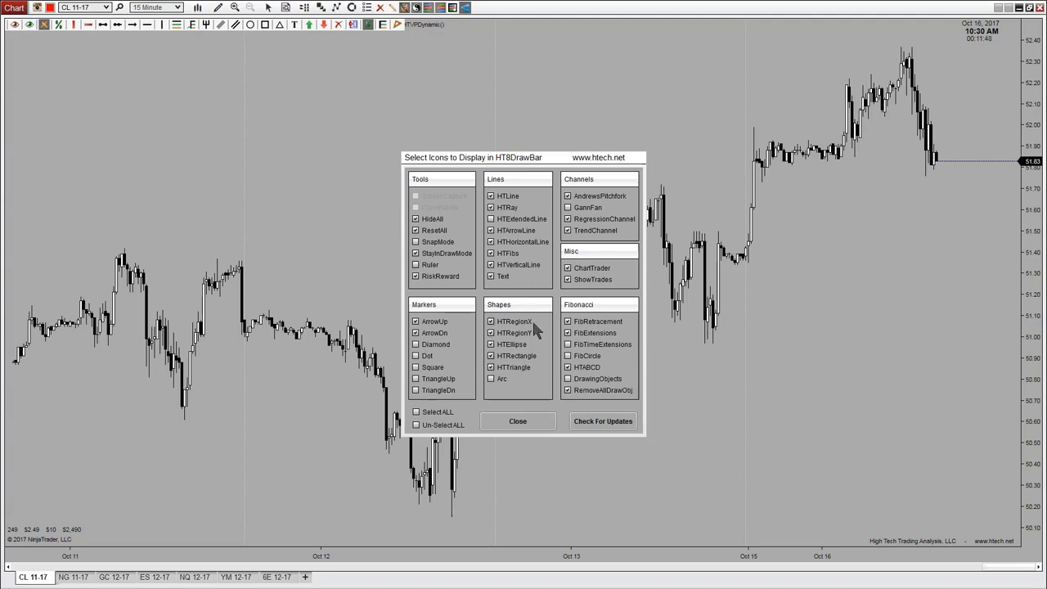
pyautogui.click(416, 344)
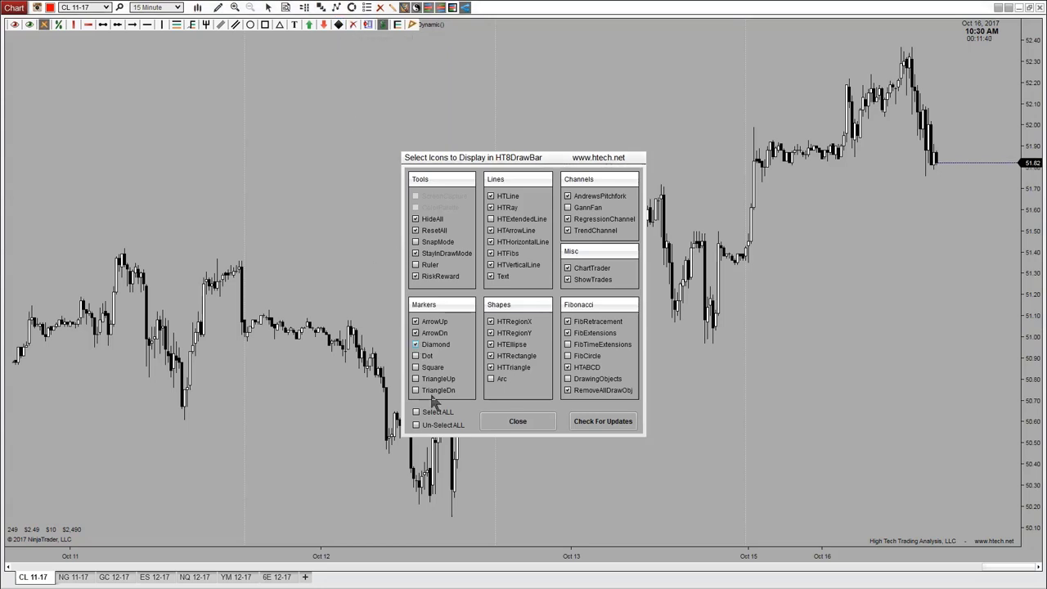
pyautogui.click(416, 356)
pyautogui.click(416, 367)
pyautogui.click(416, 378)
pyautogui.click(416, 390)
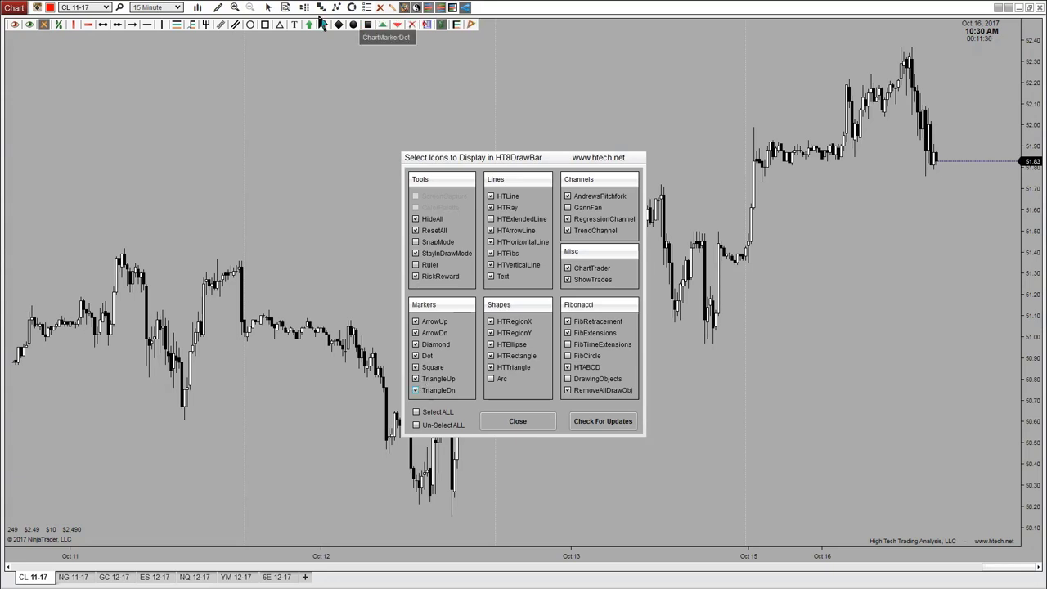
# Step: Disable the TriangleDn, TriangleUp, Square, Dot and Diamond markers in the draw bar's icon selection
pyautogui.click(416, 390)
pyautogui.click(416, 379)
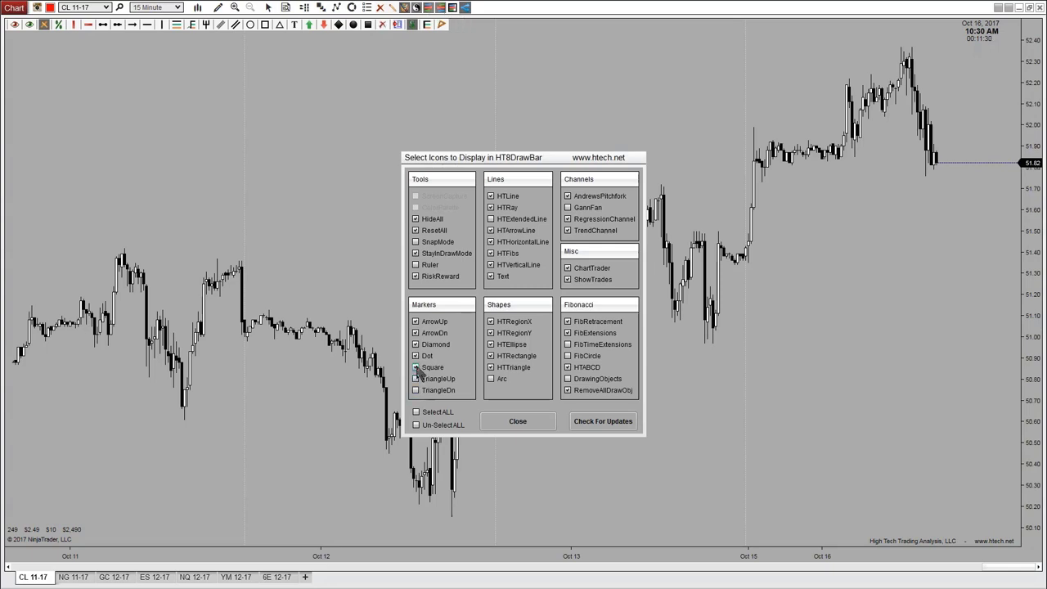
pyautogui.click(416, 367)
pyautogui.click(417, 356)
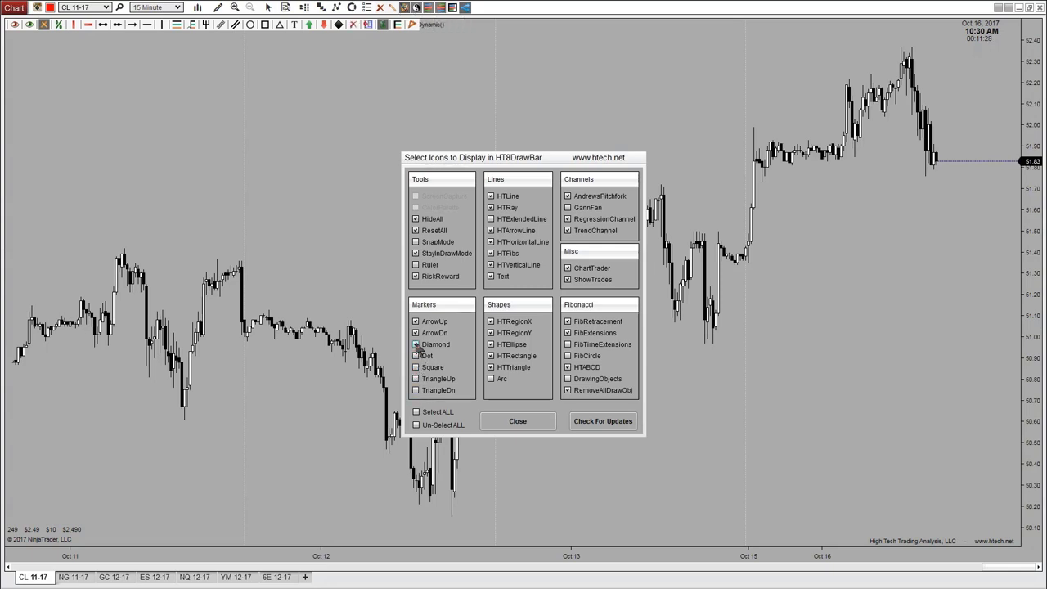
pyautogui.click(415, 344)
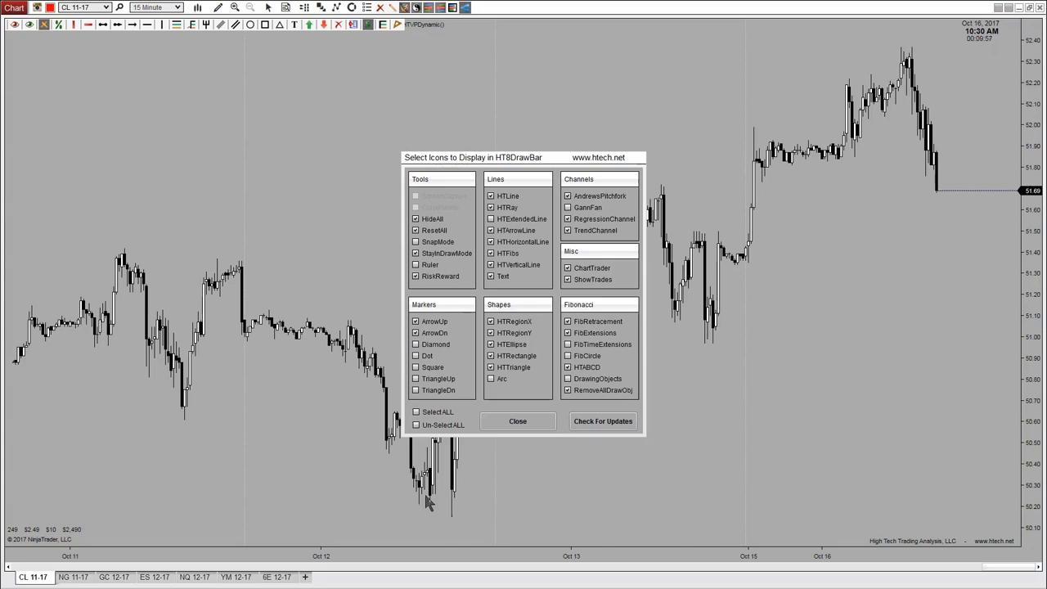
# Step: Close the draw bar's icon selection, display the color style bar and open its HTColorStyleBar item selection
pyautogui.click(528, 428)
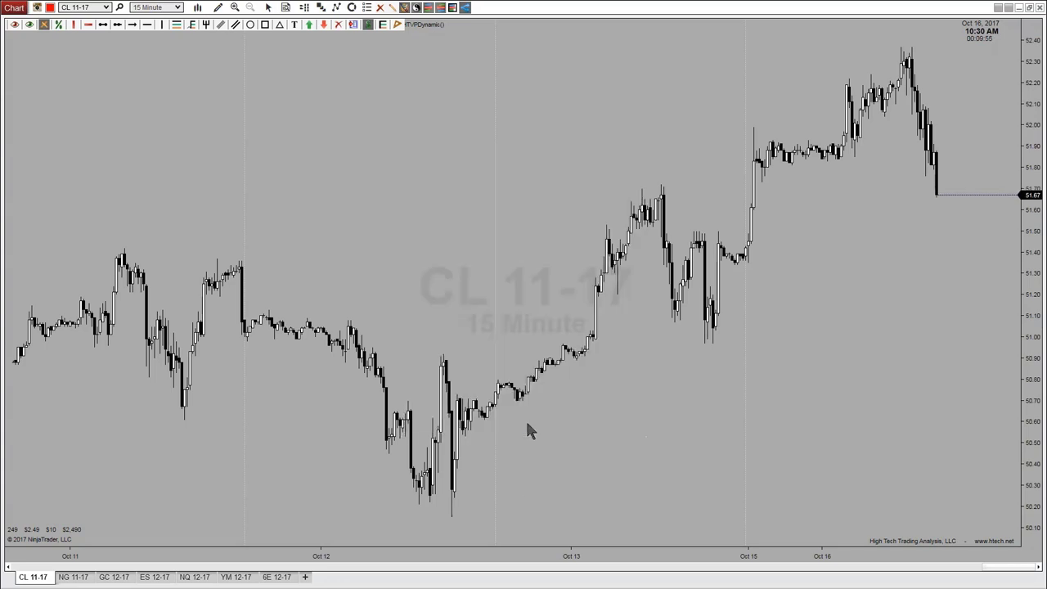
pyautogui.click(403, 8)
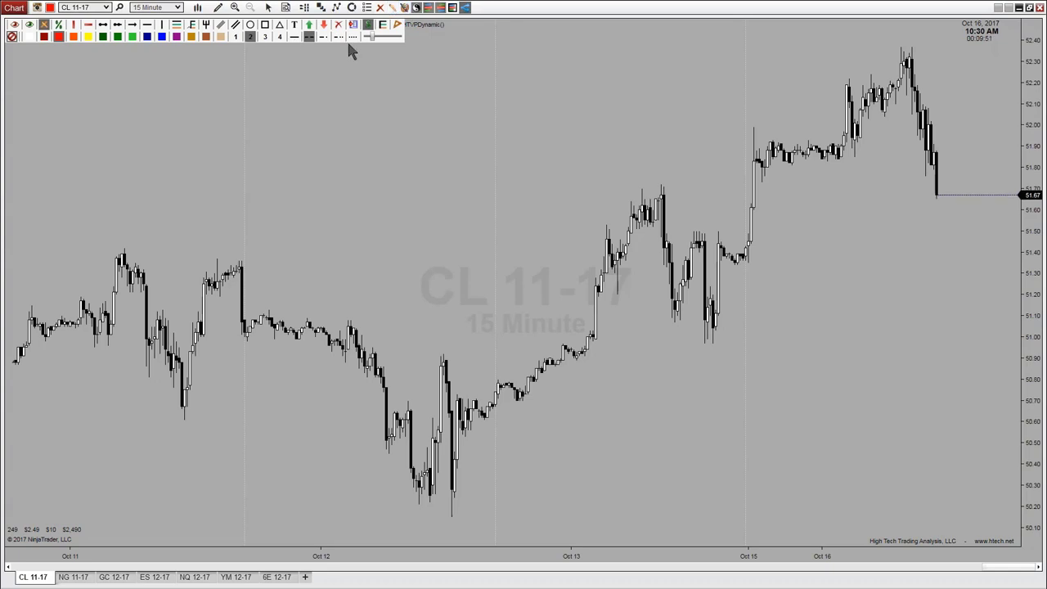
pyautogui.click(404, 8)
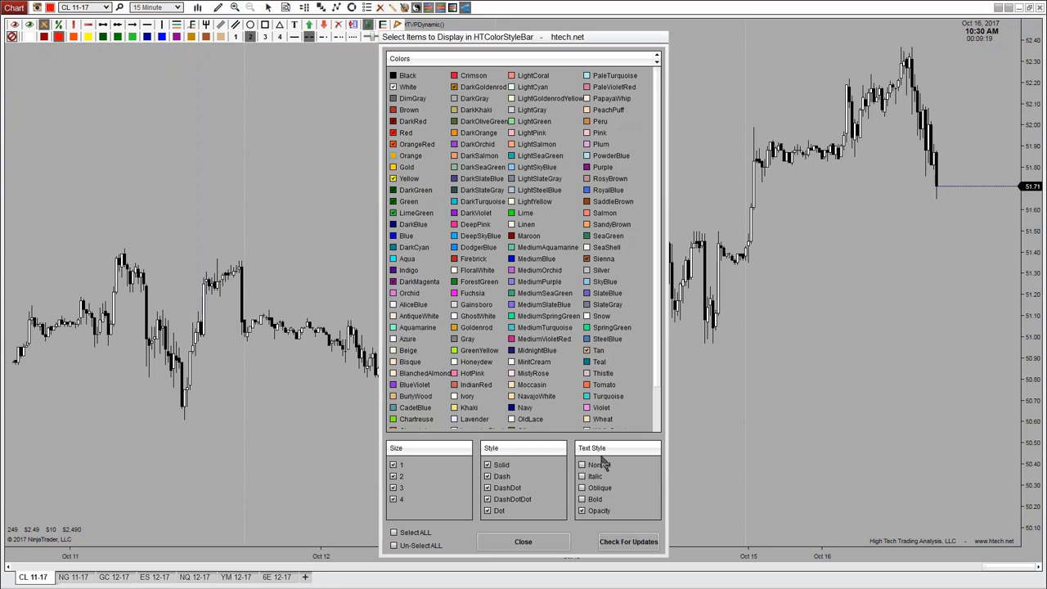
pyautogui.moveTo(600, 39); pyautogui.dragTo(763, 33)
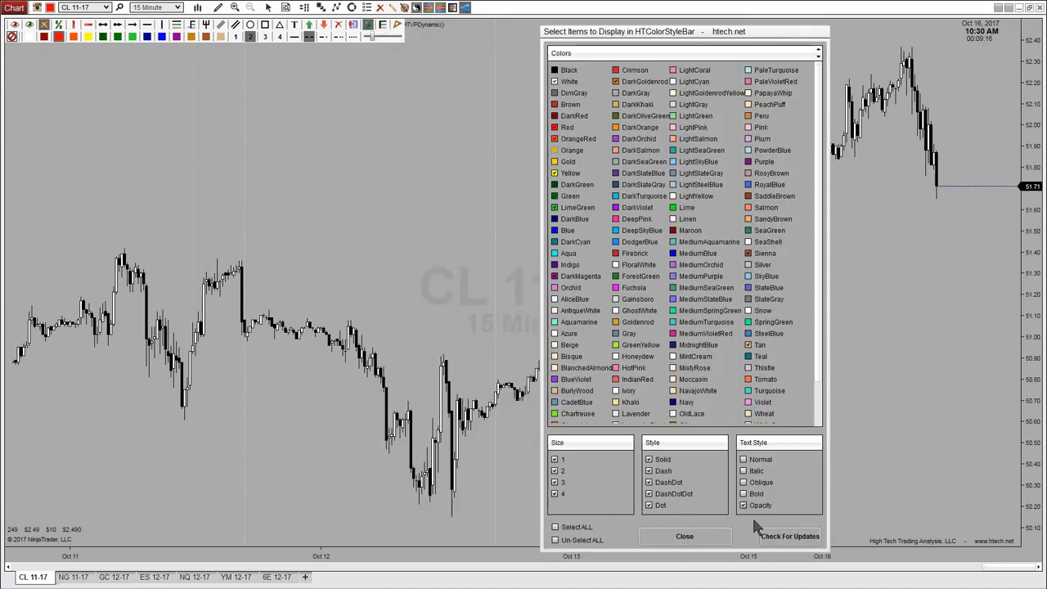
# Step: Enable the Normal and Italic text styles in the HTColorStyleBar selection, disable both again and close the selection
pyautogui.click(744, 459)
pyautogui.click(743, 471)
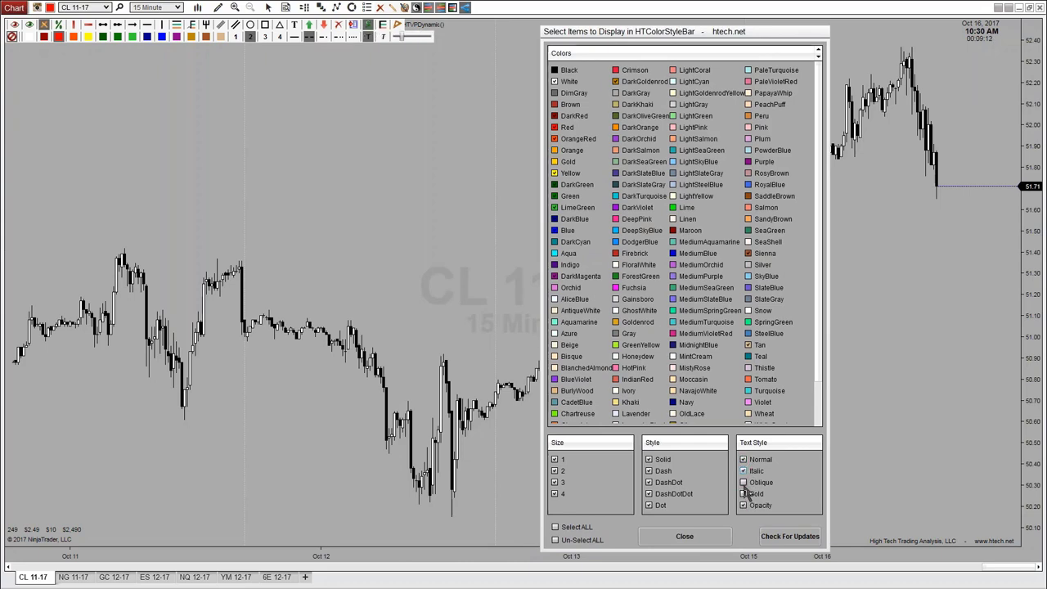
pyautogui.click(744, 472)
pyautogui.click(744, 459)
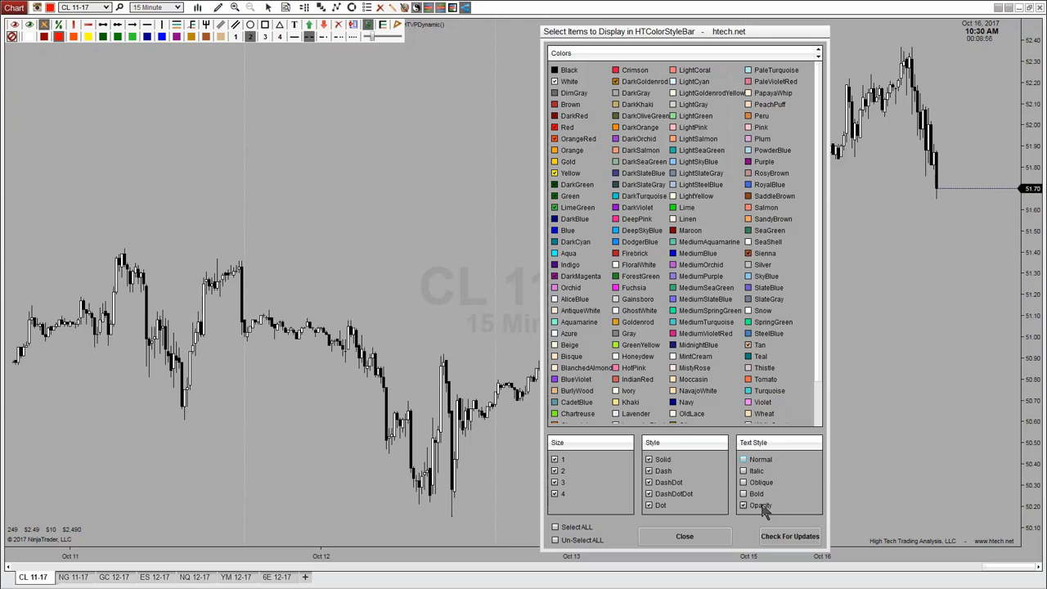
pyautogui.click(684, 536)
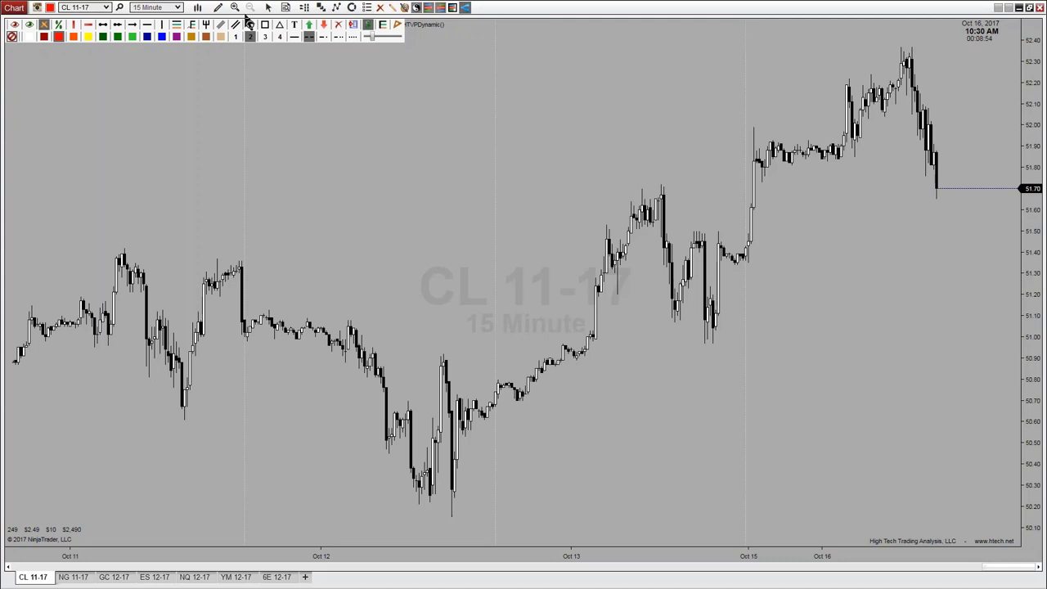
# Step: Draw a rectangle from about 52.07 to 51.85 around Oct 12 and style it dark red with a DashDot outline and a light fill opacity
pyautogui.click(266, 27)
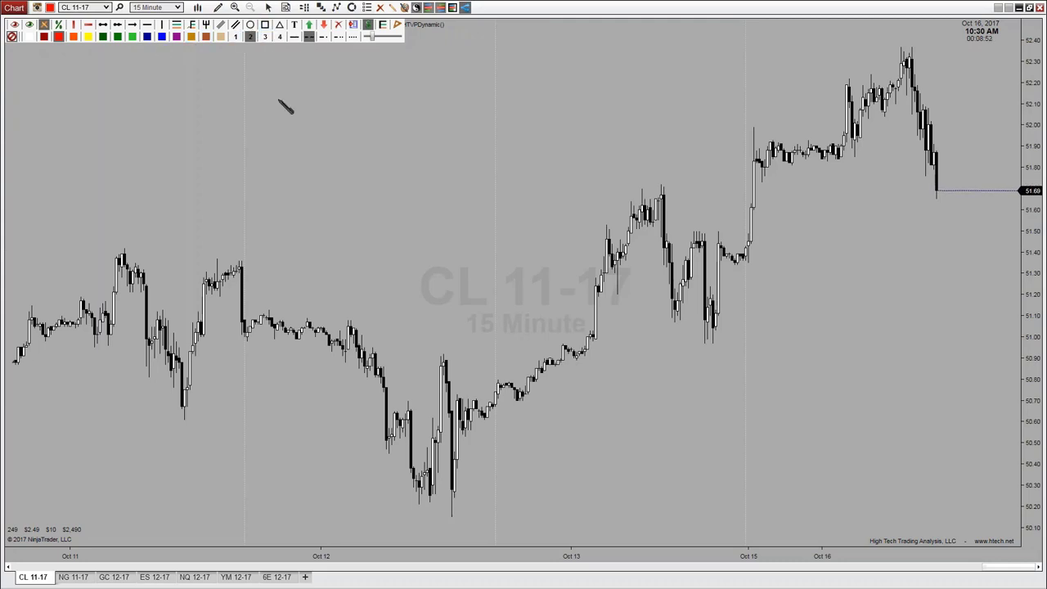
pyautogui.moveTo(257, 108); pyautogui.dragTo(348, 156)
pyautogui.click(11, 36)
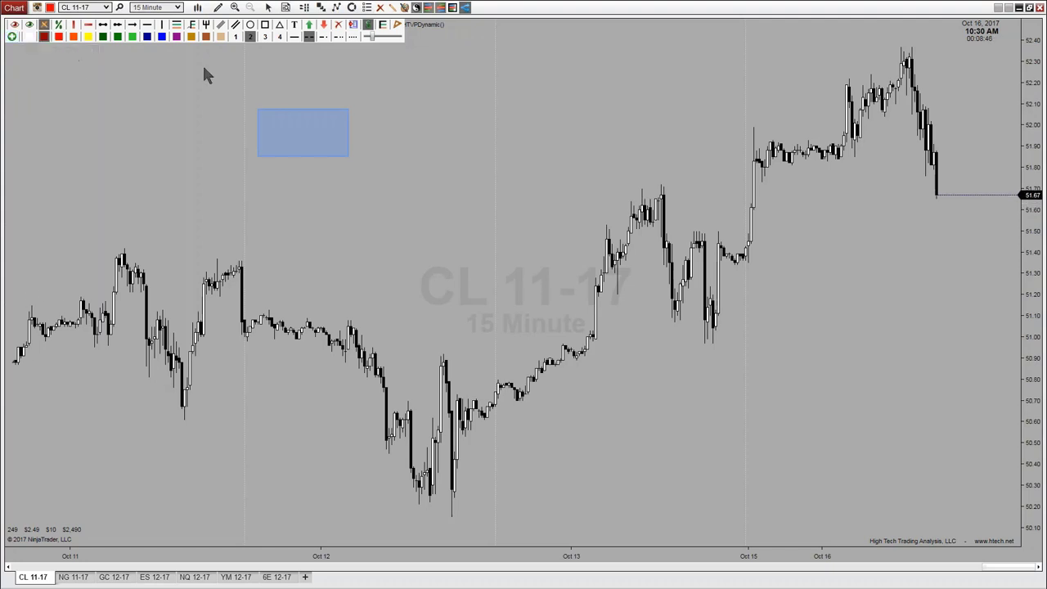
pyautogui.click(323, 38)
pyautogui.click(328, 112)
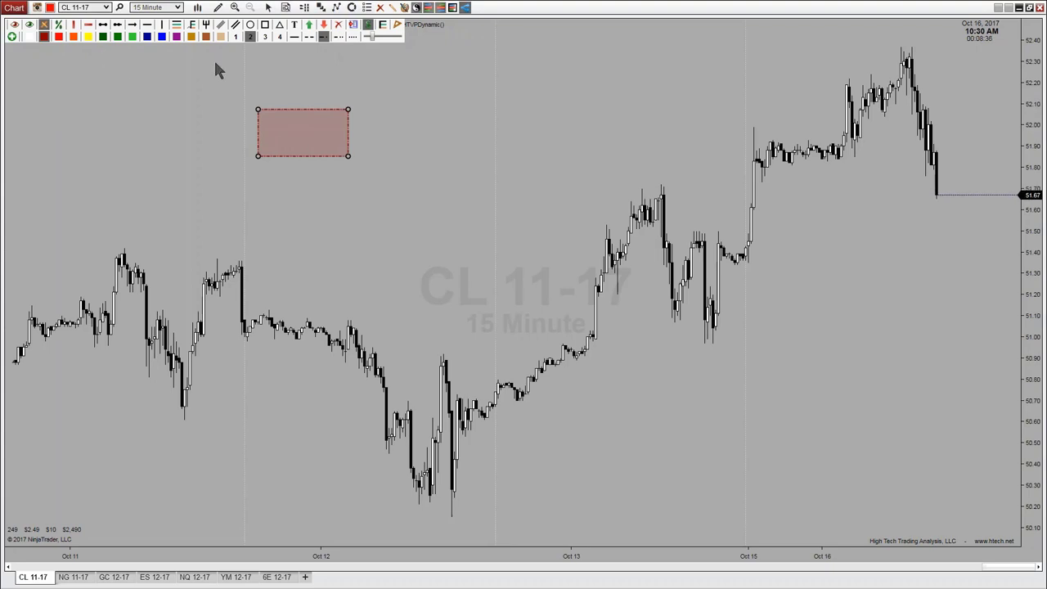
pyautogui.moveTo(373, 36); pyautogui.dragTo(389, 35)
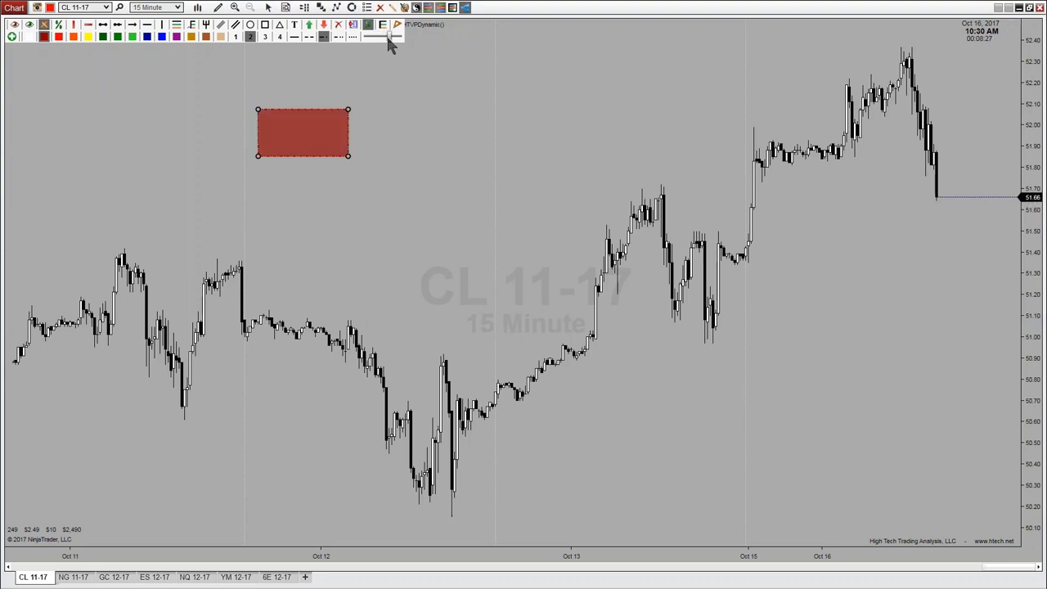
pyautogui.moveTo(389, 36); pyautogui.dragTo(374, 38)
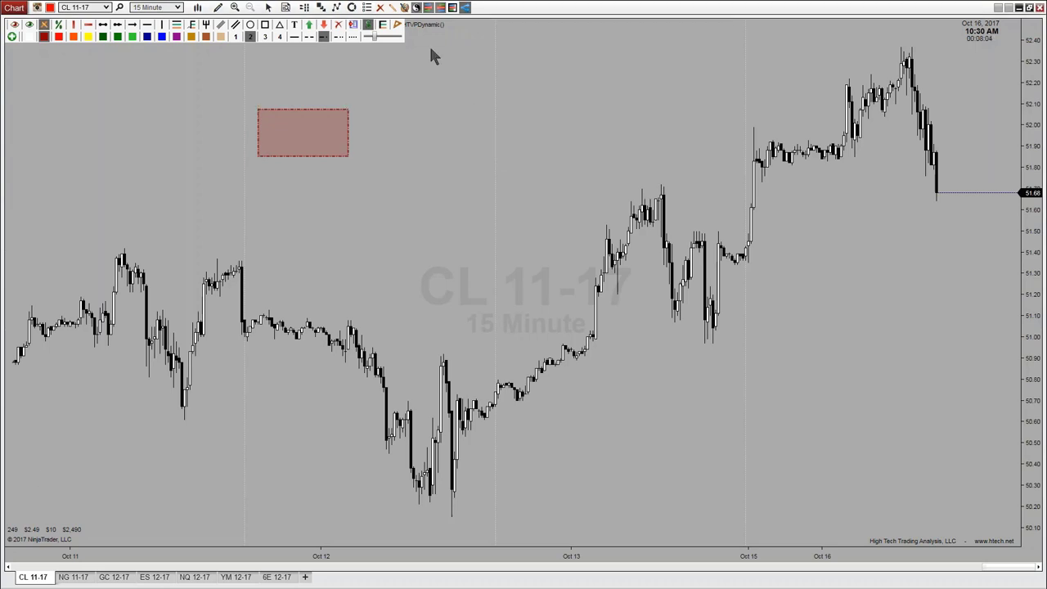
# Step: Review the HTColorStyleBar item selection and the HTDrawBar indicator's properties, closing both without changes
pyautogui.click(405, 8)
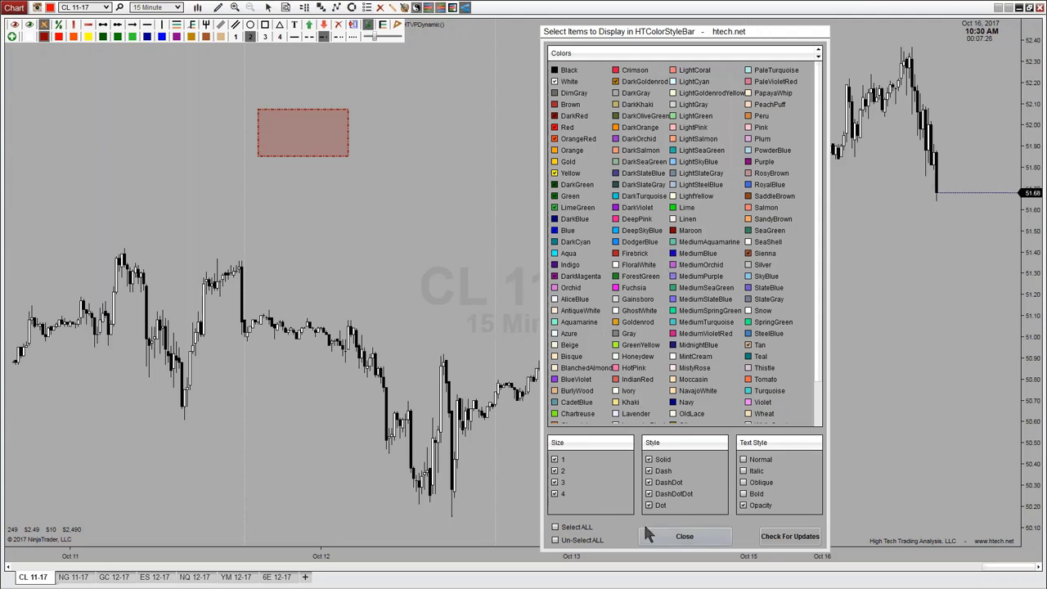
pyautogui.click(685, 536)
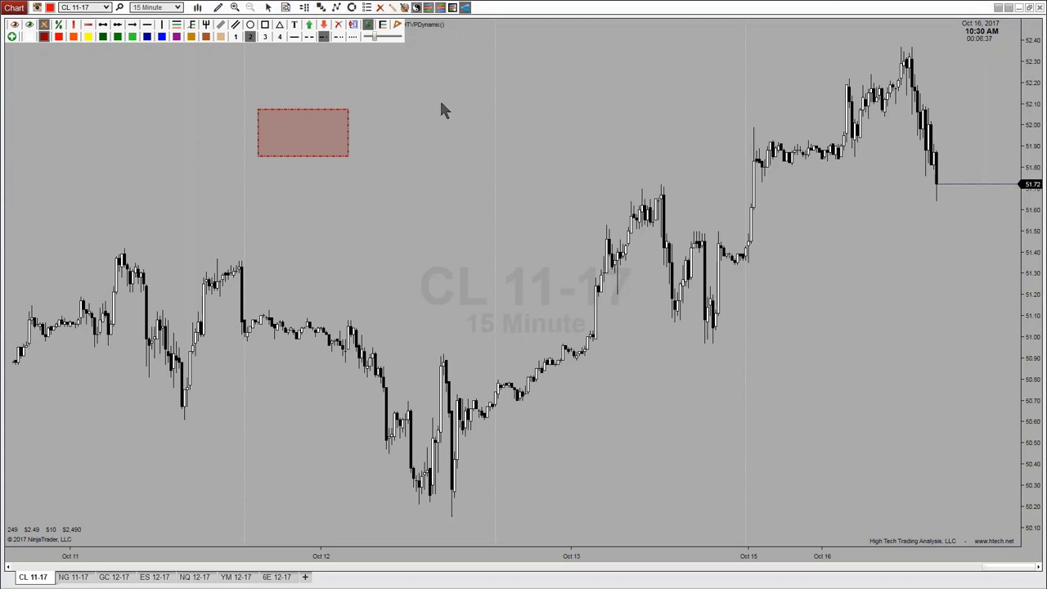
pyautogui.rightClick(442, 107)
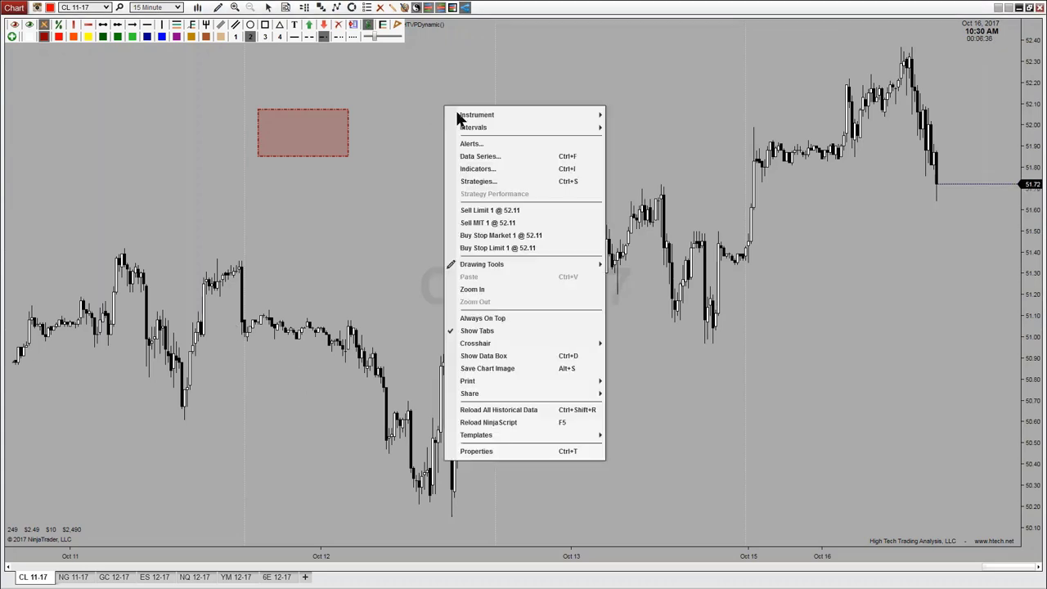
pyautogui.click(484, 170)
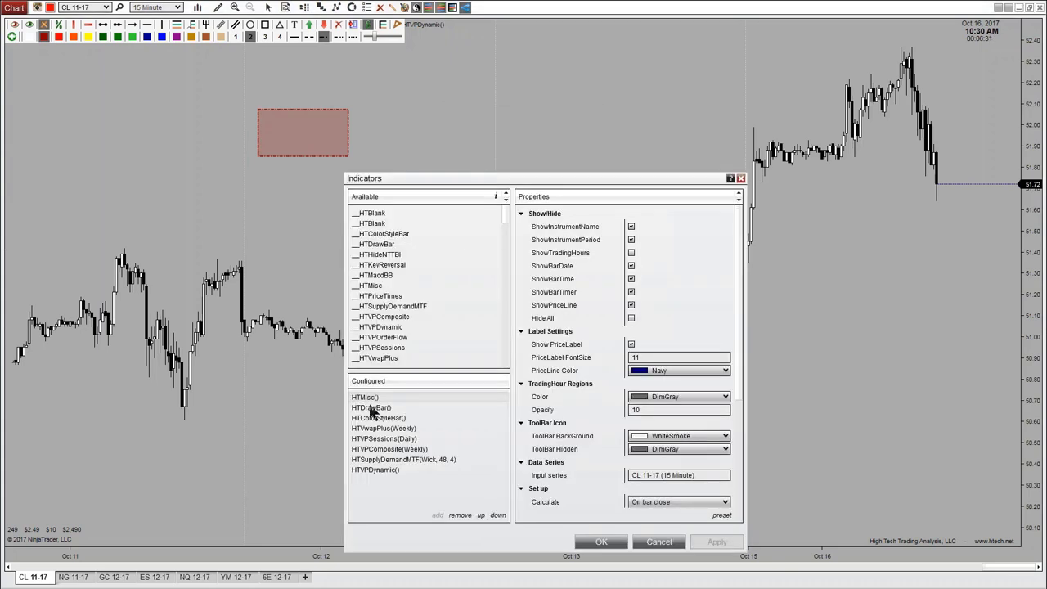
pyautogui.click(367, 411)
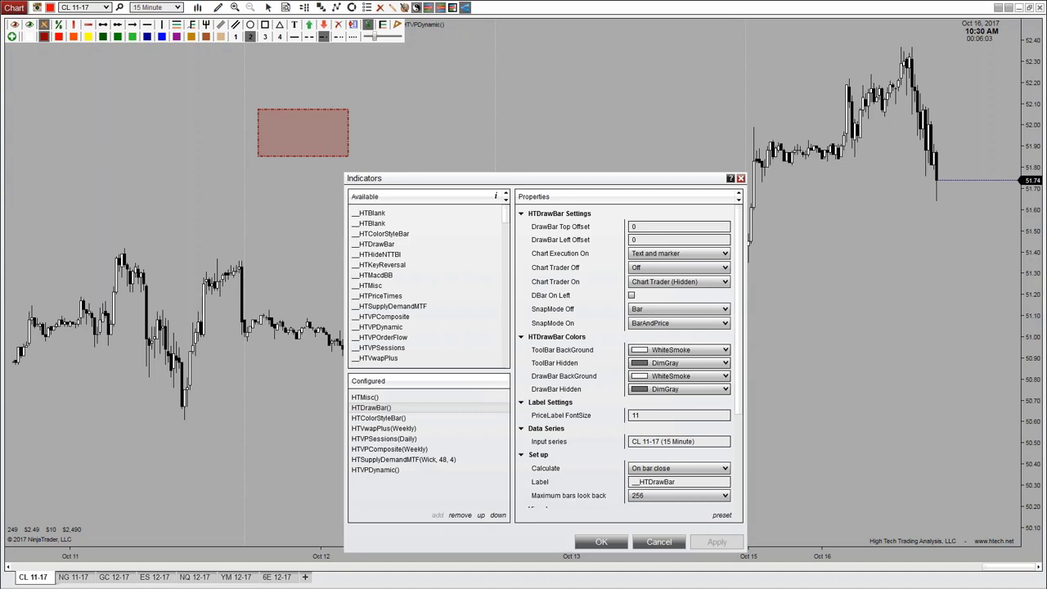
pyautogui.click(659, 544)
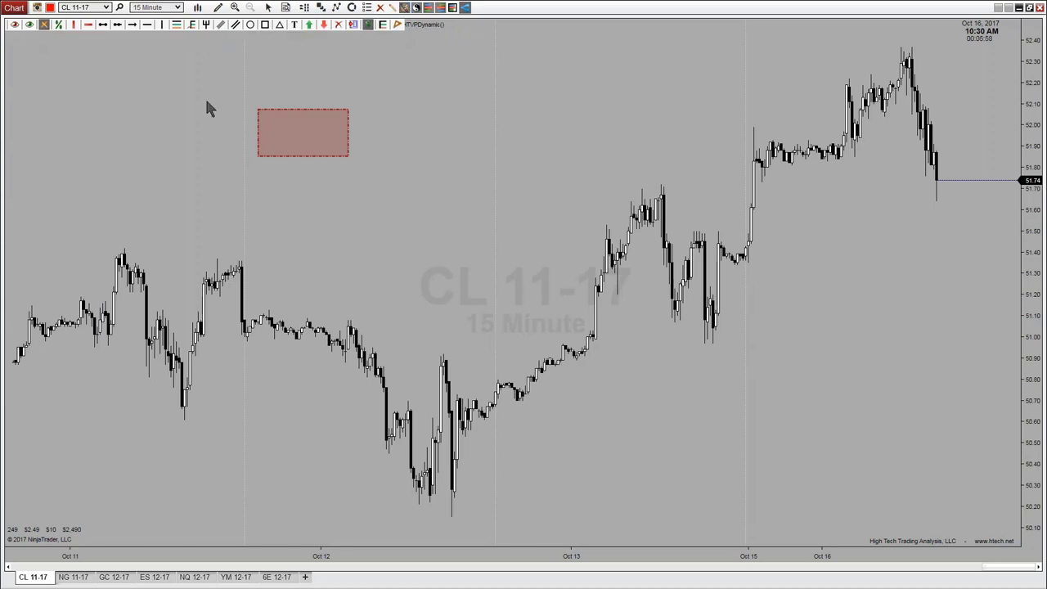
# Step: Set the HTDrawBar indicator's DrawBar Top Offset to 50 and enable DBar On Left, applying each change to the chart
pyautogui.rightClick(466, 82)
pyautogui.click(504, 145)
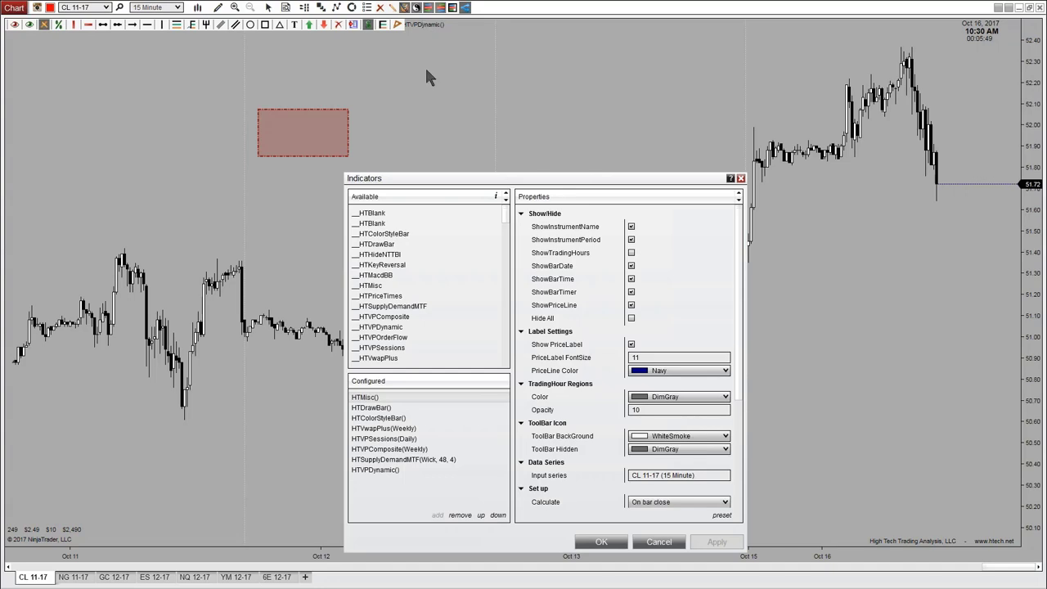
pyautogui.click(381, 408)
pyautogui.click(646, 228)
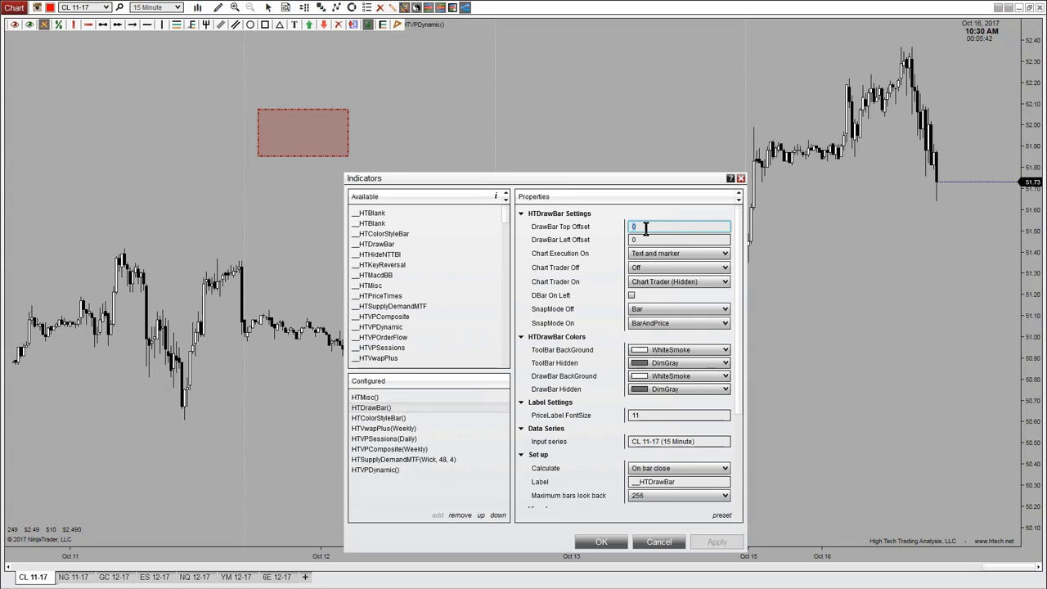
pyautogui.write('50')
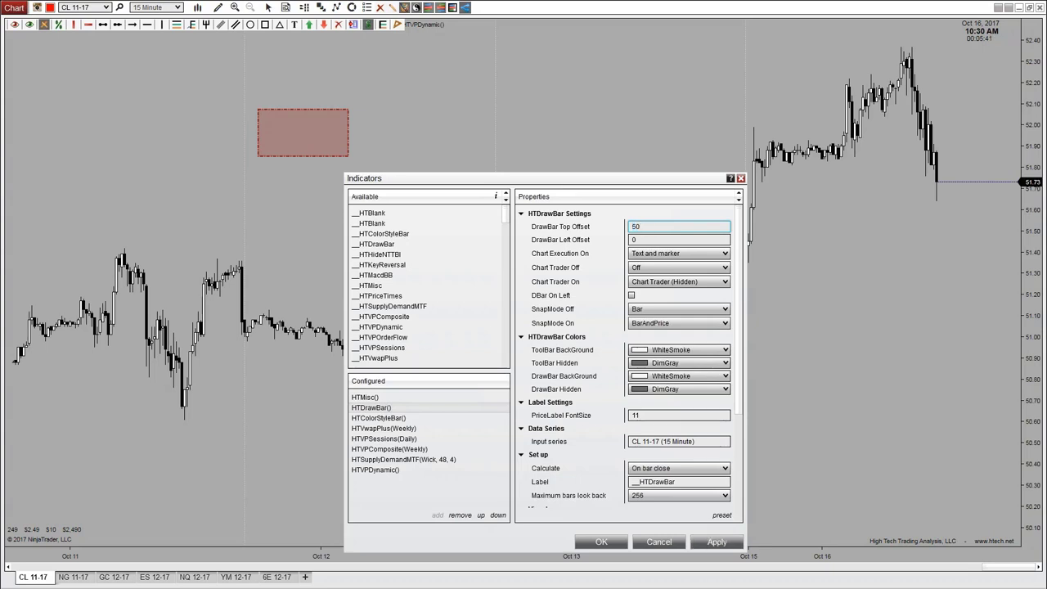
pyautogui.click(712, 544)
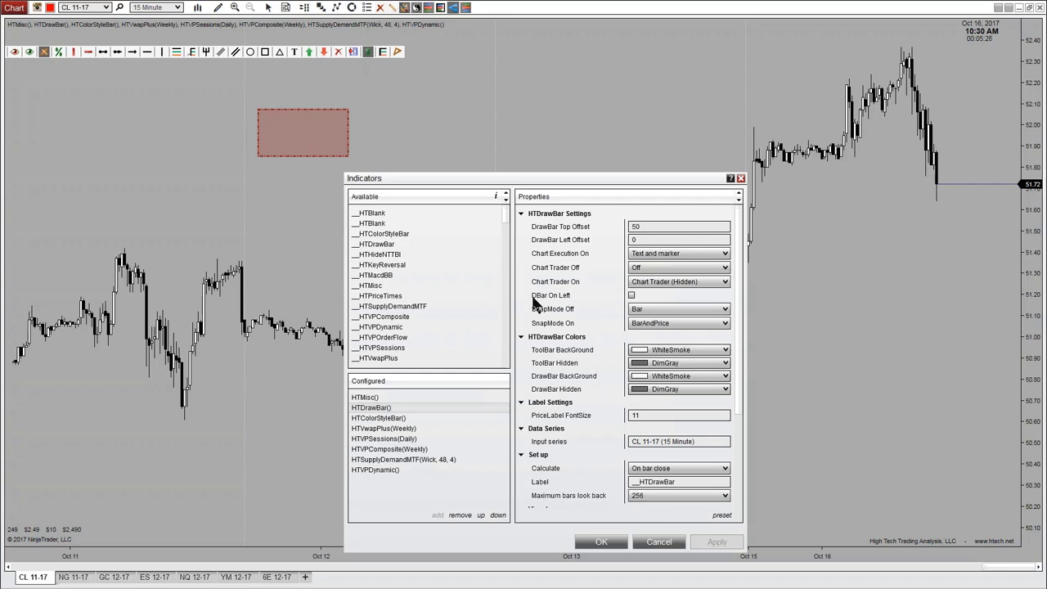
pyautogui.click(630, 296)
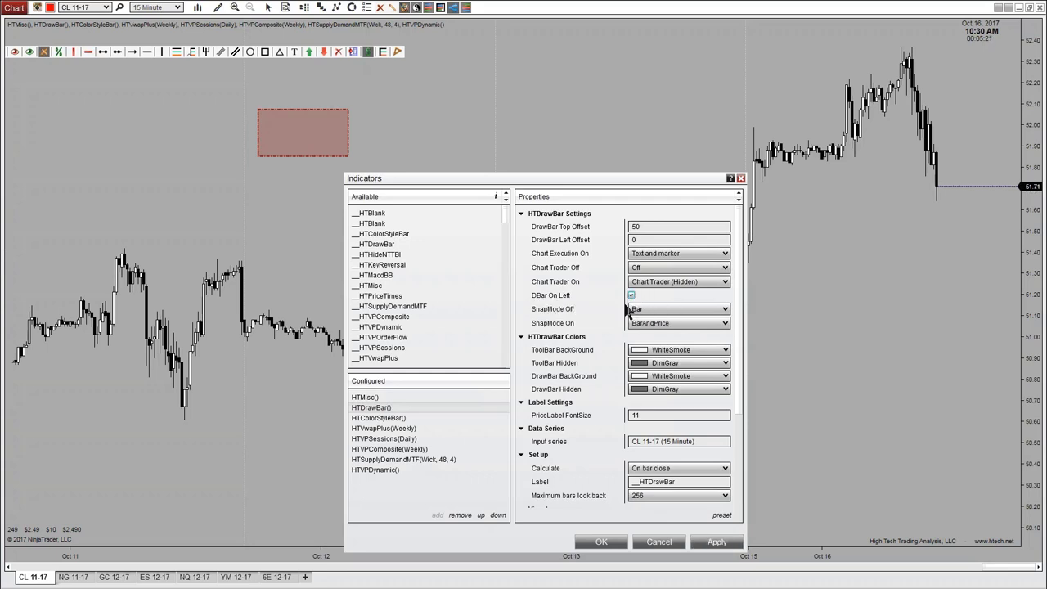
pyautogui.click(719, 544)
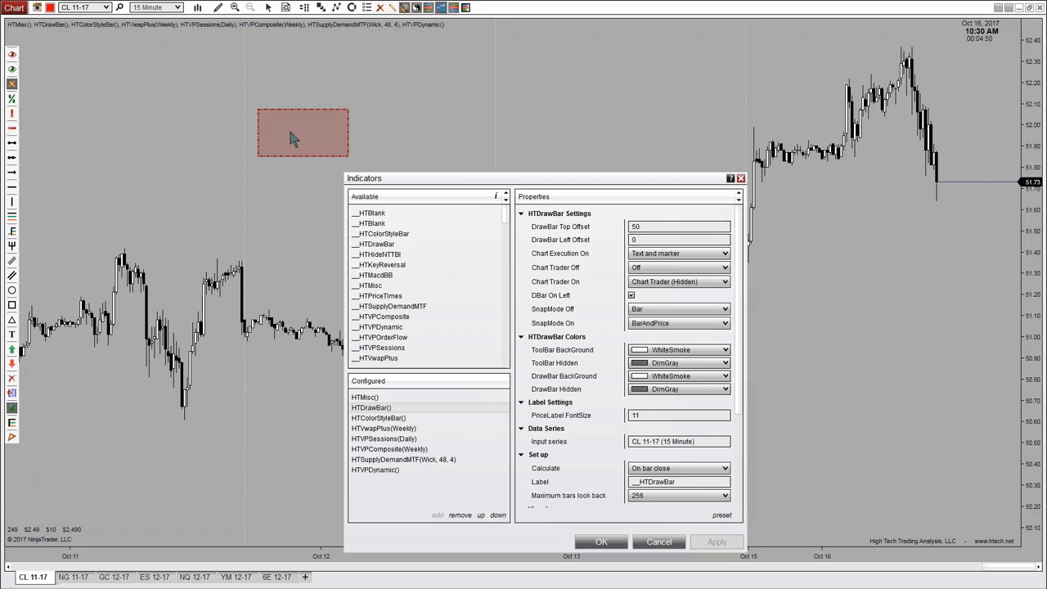
# Step: Disable DBar On Left and set the DrawBar Top Offset to 0, applying each change
pyautogui.click(631, 295)
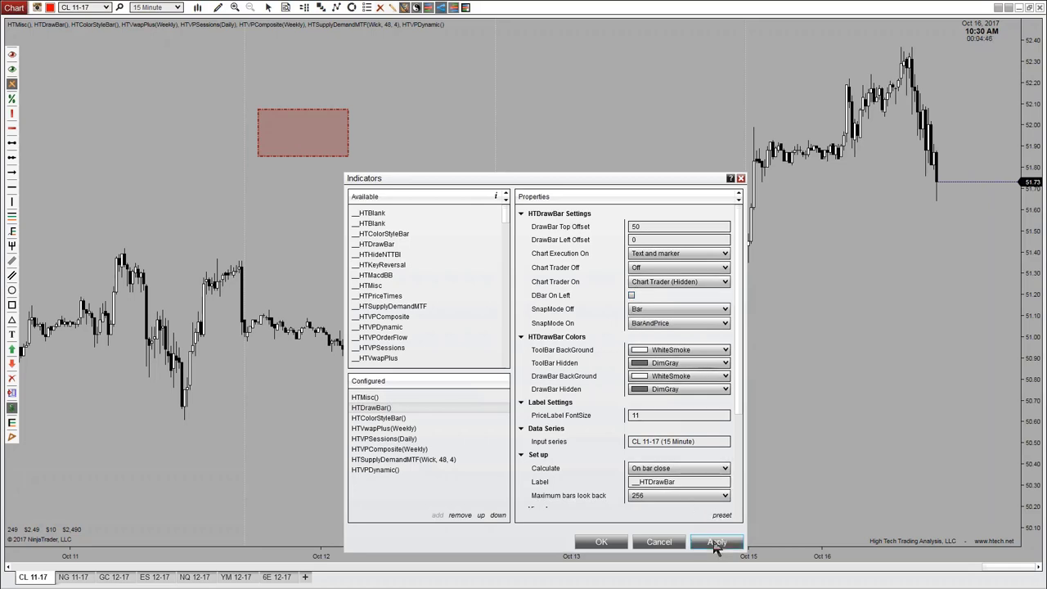
pyautogui.click(717, 543)
pyautogui.doubleClick(654, 226)
pyautogui.write('0')
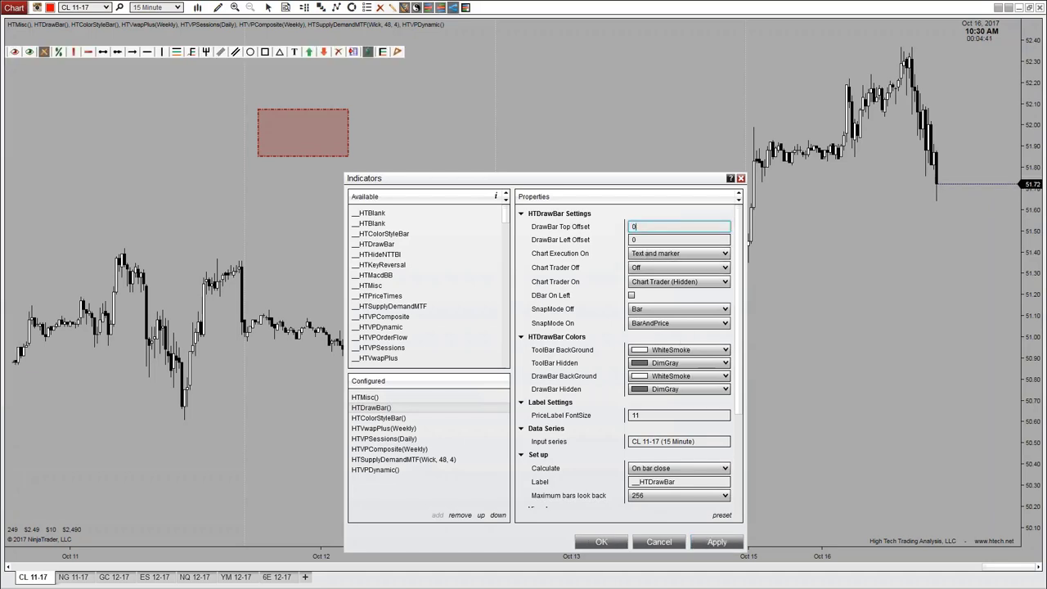
pyautogui.click(716, 542)
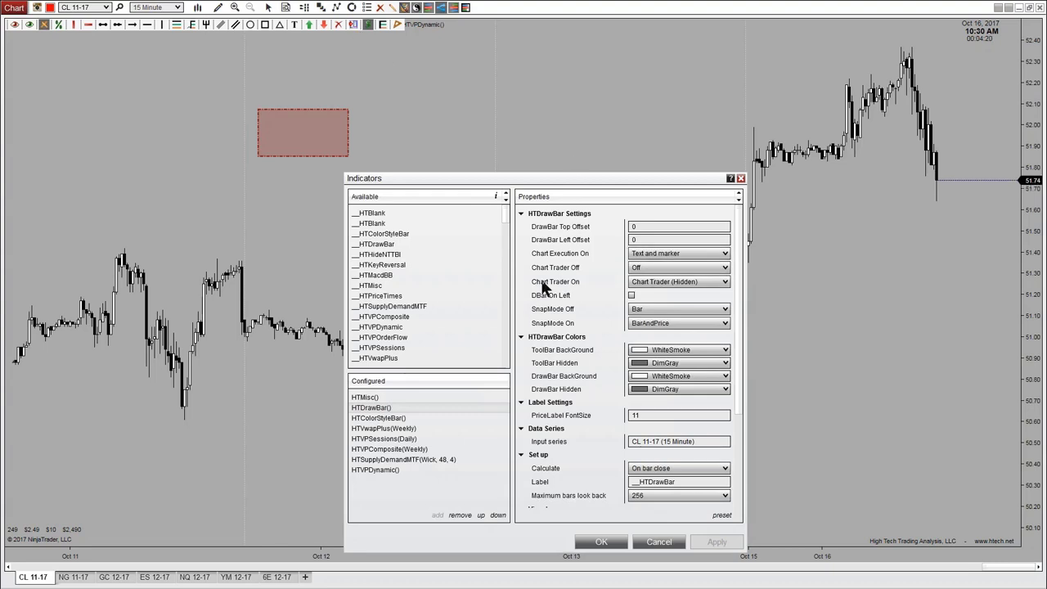
# Step: Examine the HTDrawBar's Chart Trader On and color options, and close the indicator settings without changes
pyautogui.click(725, 282)
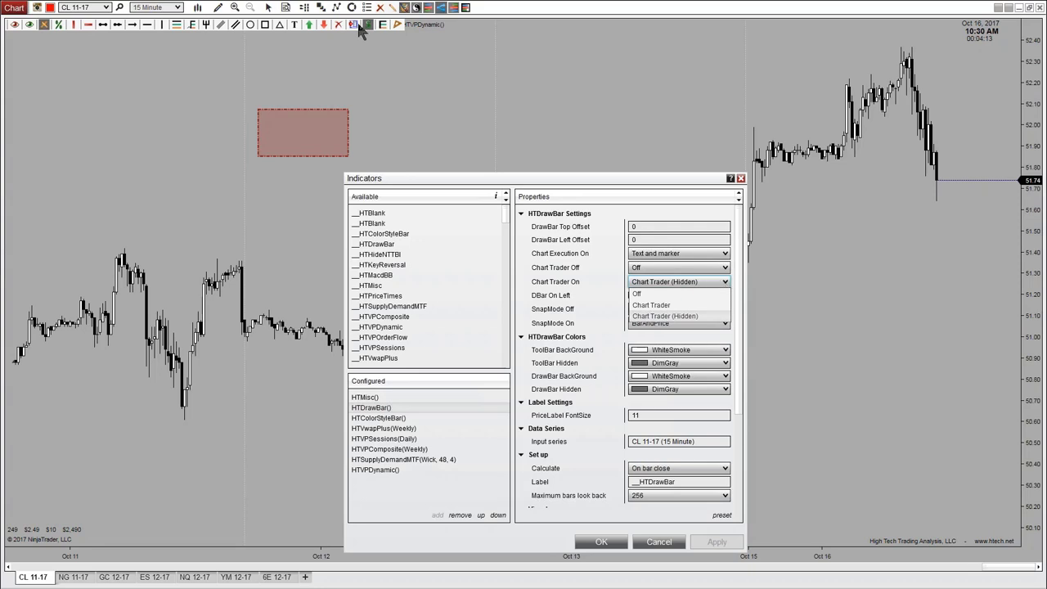
pyautogui.click(735, 262)
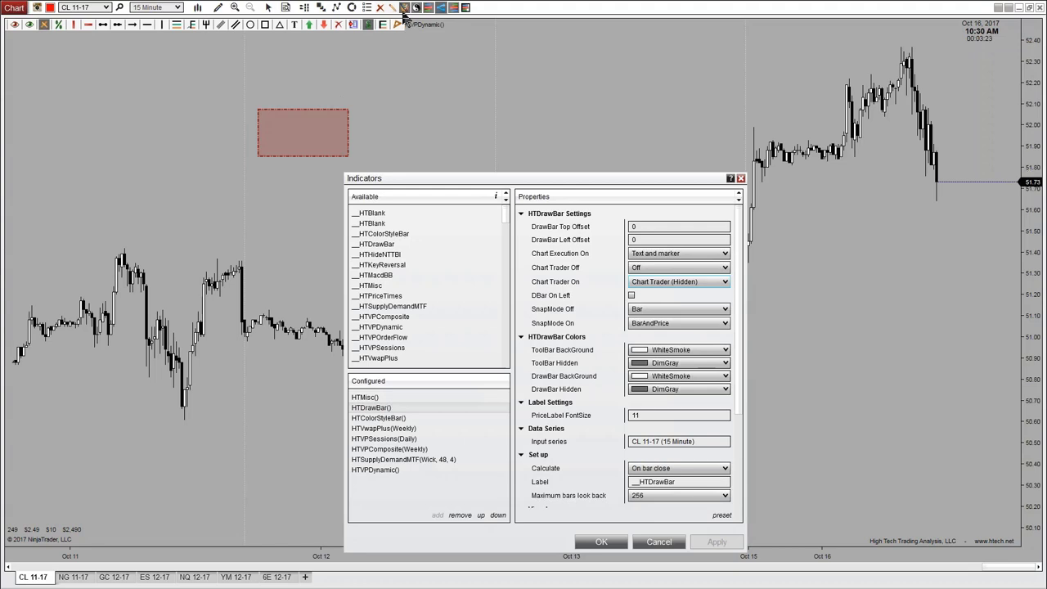
pyautogui.click(648, 389)
pyautogui.click(679, 360)
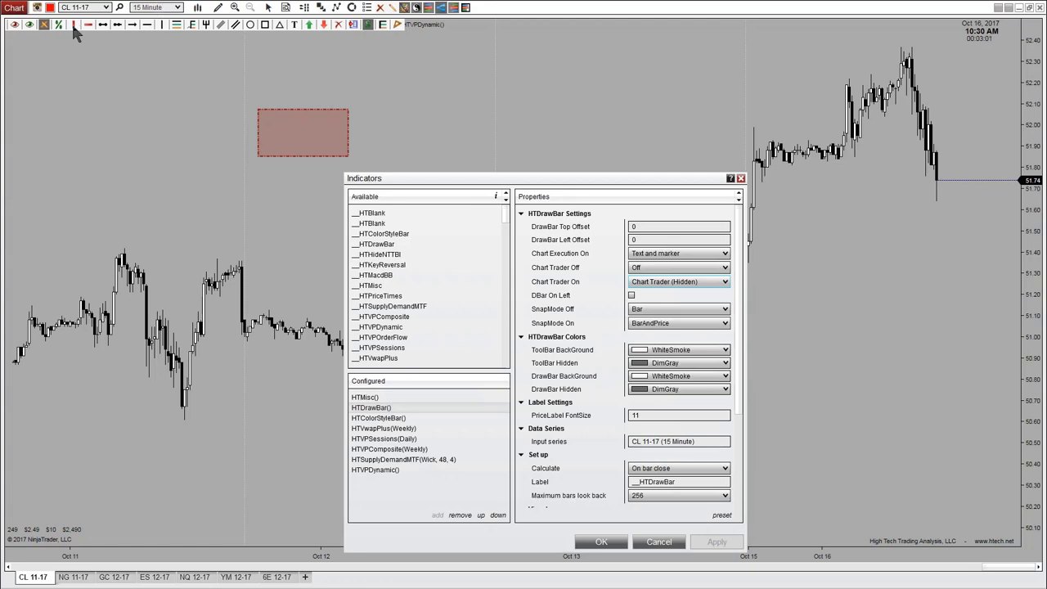
pyautogui.click(667, 542)
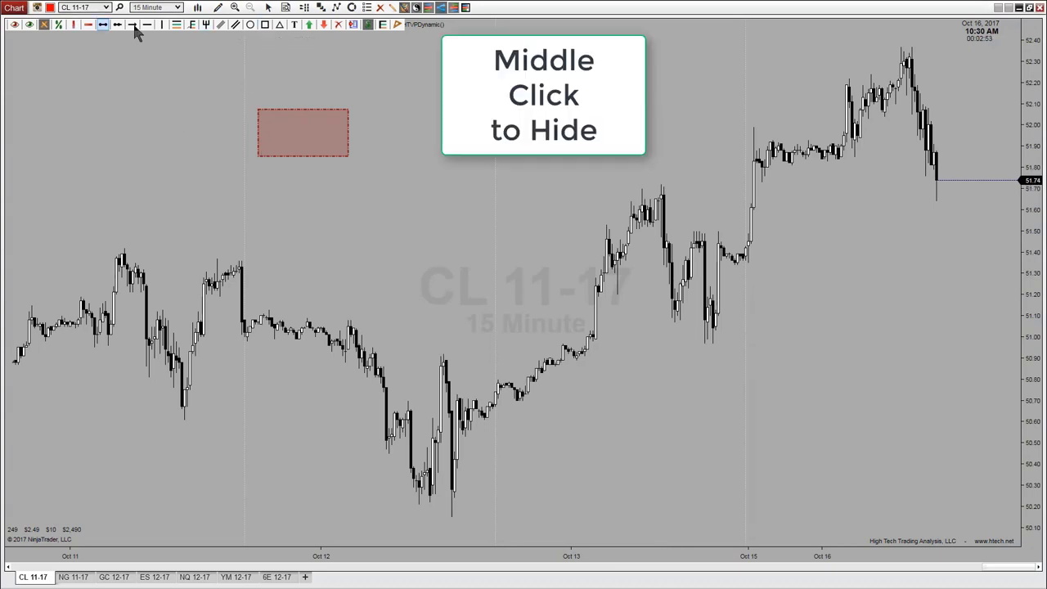
pyautogui.click(267, 24)
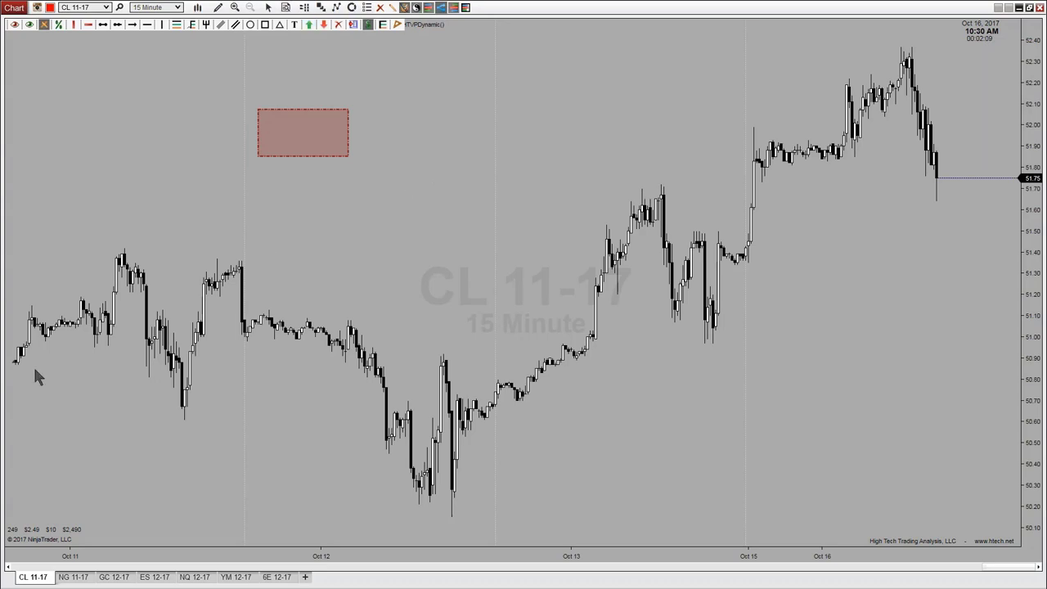
# Step: Review the HTDrawBar indicator's label, visual and product version properties, and enable Hide Text Label
pyautogui.rightClick(520, 163)
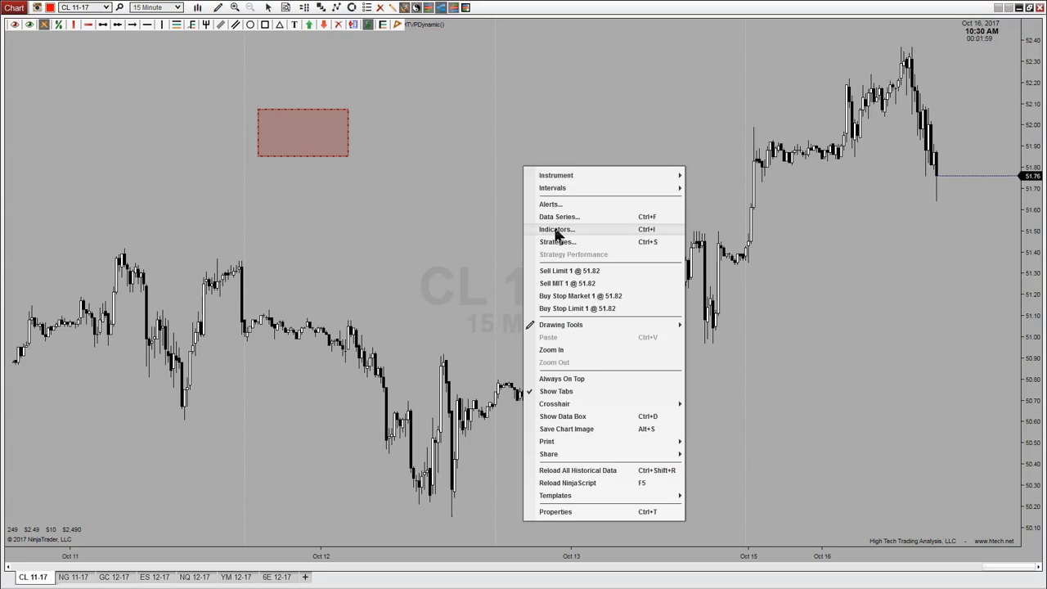
pyautogui.click(555, 231)
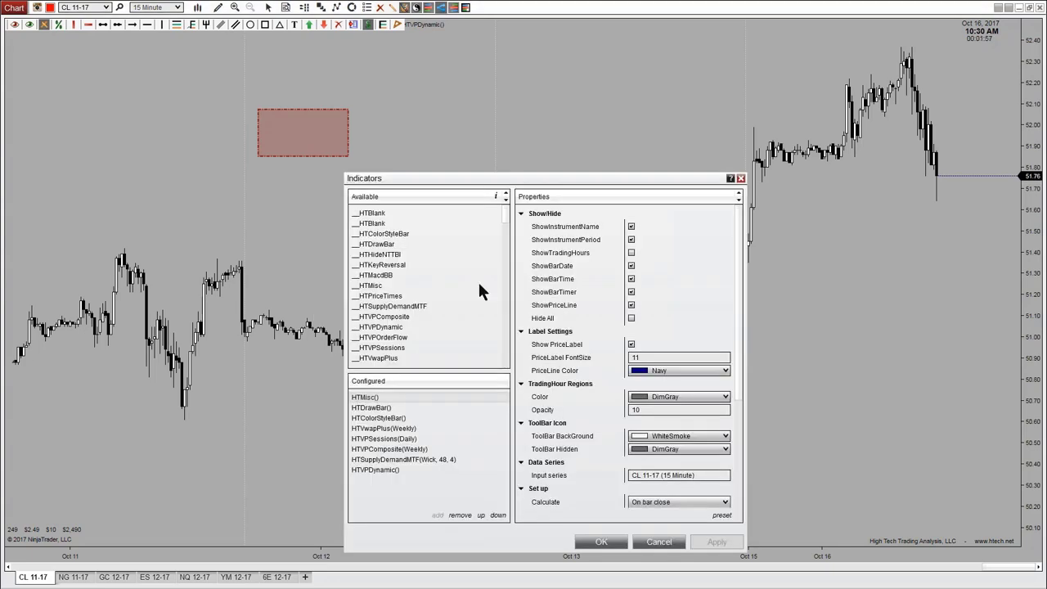
pyautogui.click(386, 408)
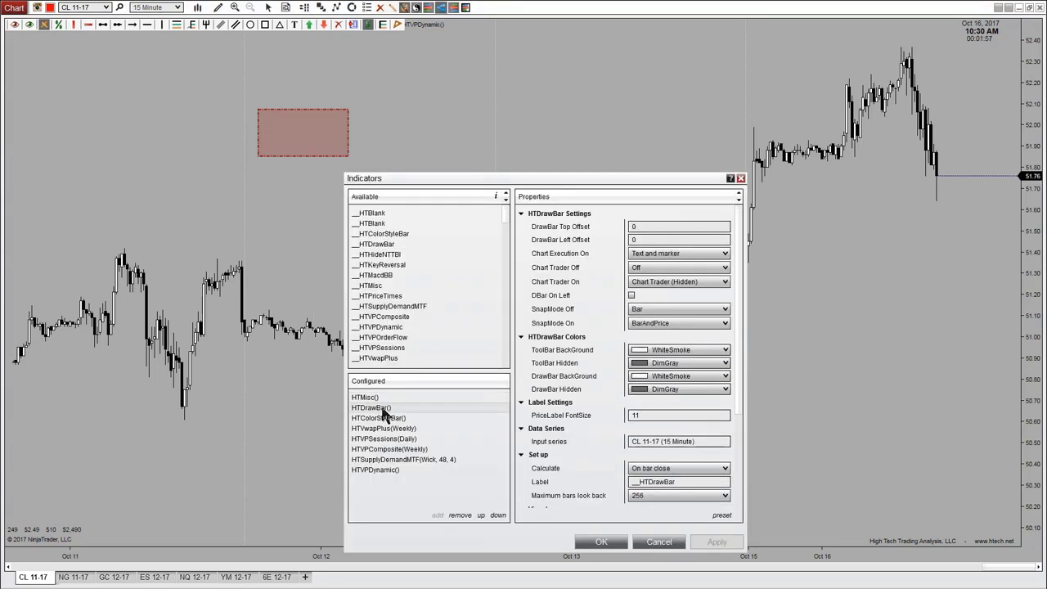
pyautogui.click(644, 413)
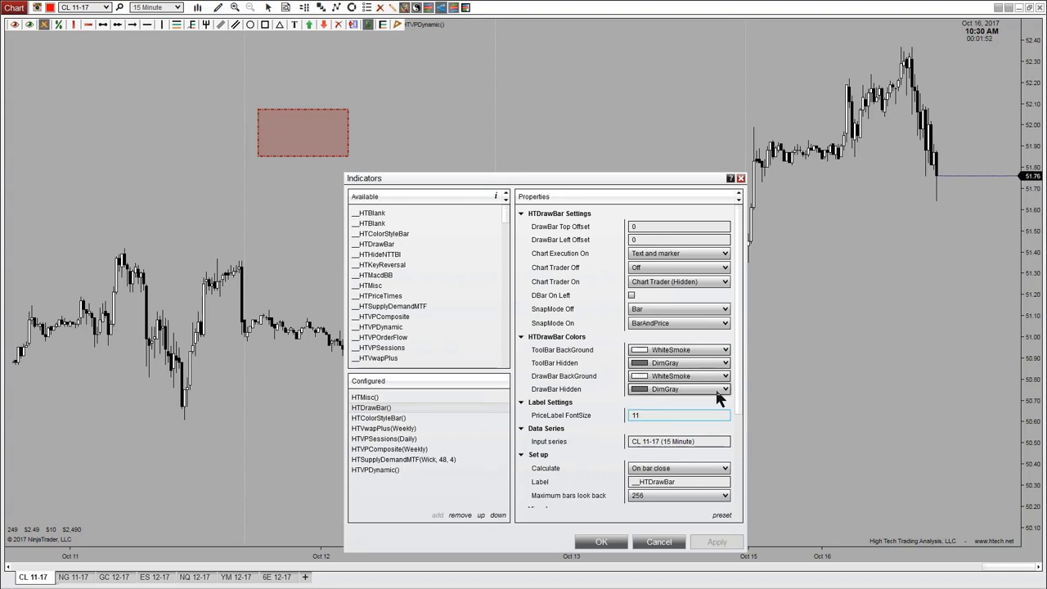
pyautogui.scroll(-5, 739, 329)
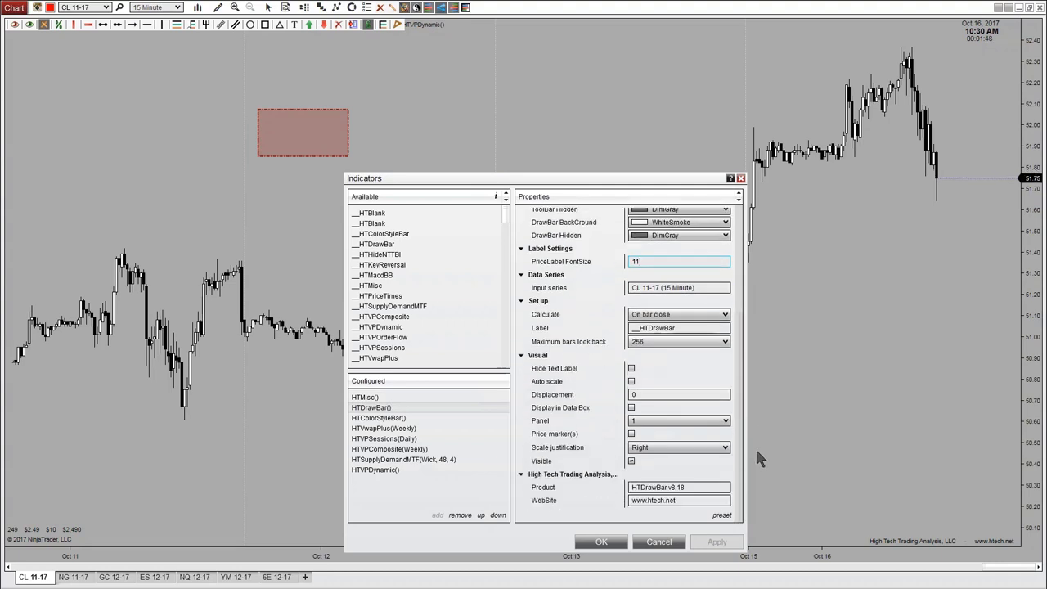
pyautogui.click(695, 487)
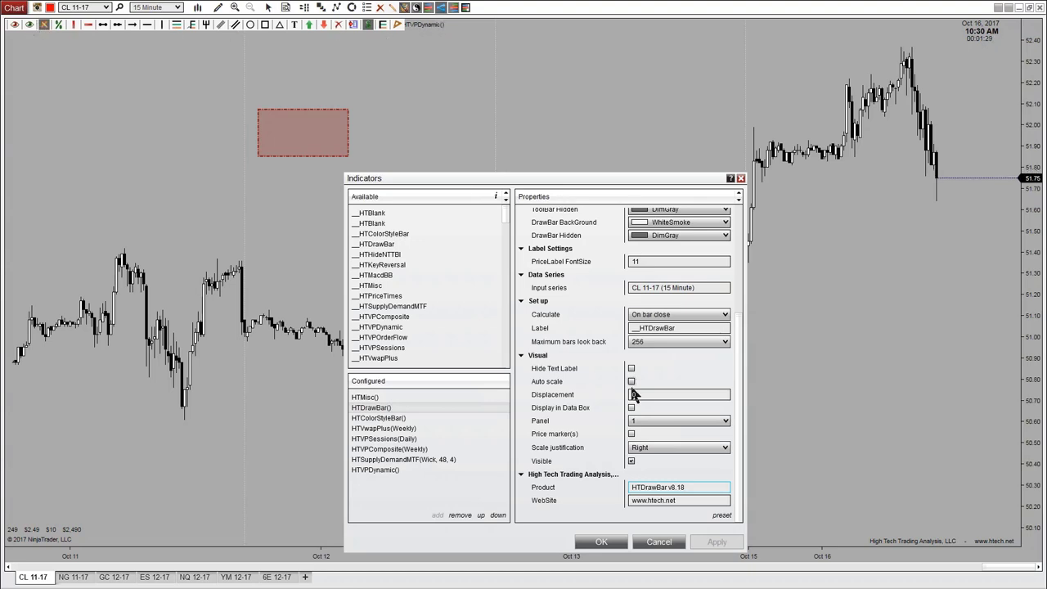
pyautogui.click(631, 368)
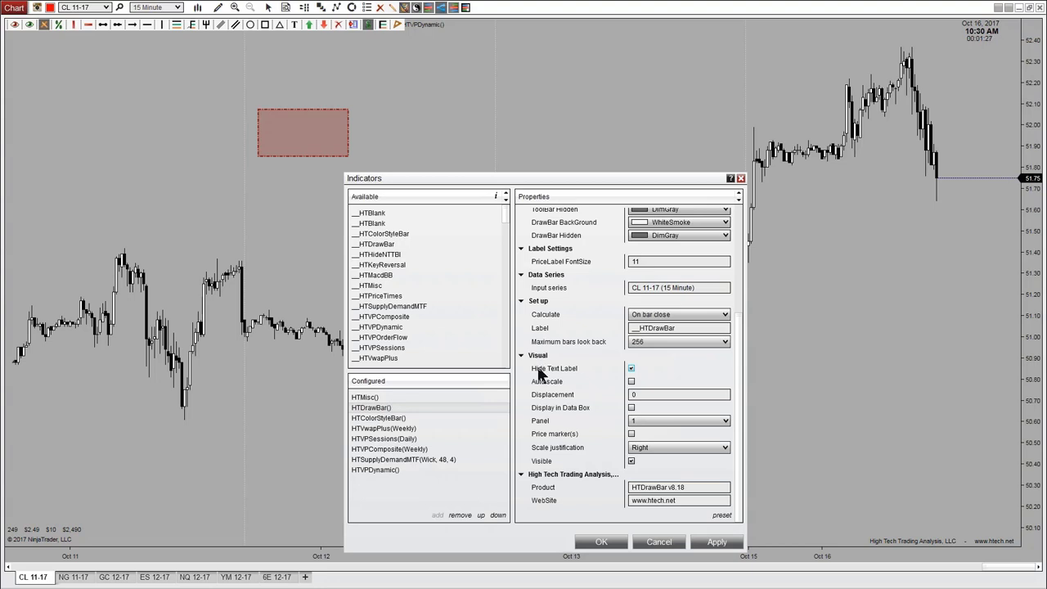
pyautogui.click(716, 542)
# Step: Examine the HTColorStyleBar indicator's offset, color and product version settings, and cancel the indicator settings
pyautogui.click(373, 419)
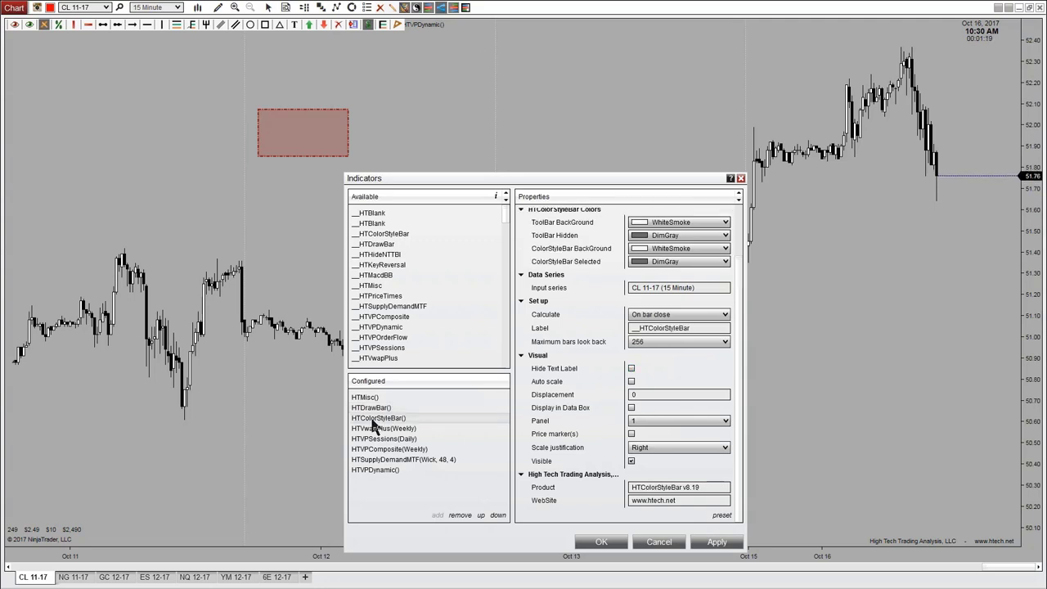
pyautogui.moveTo(738, 327); pyautogui.dragTo(741, 237)
pyautogui.click(660, 226)
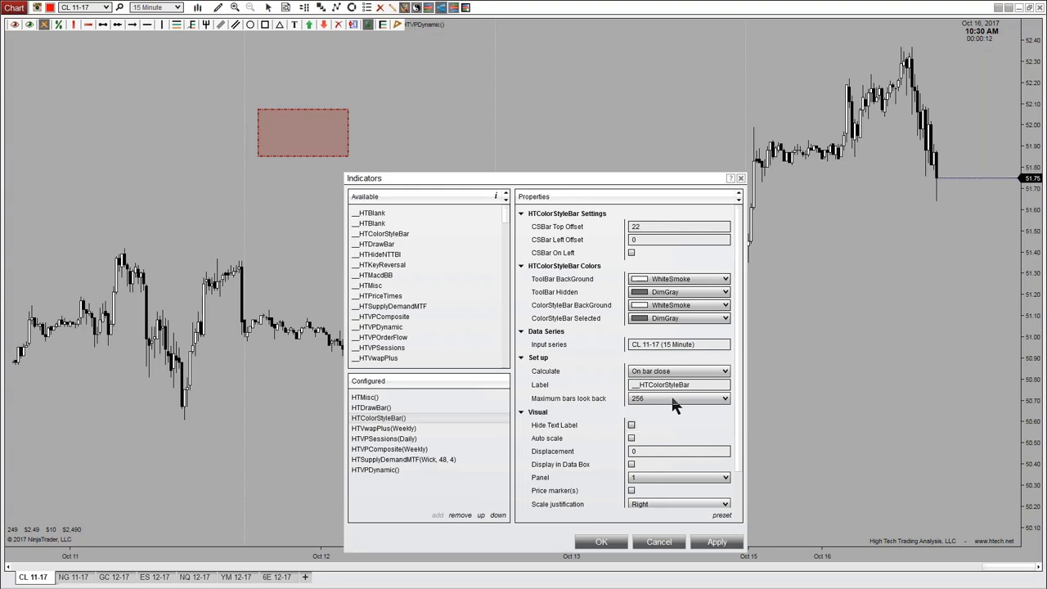
pyautogui.scroll(-3, 731, 401)
pyautogui.click(717, 487)
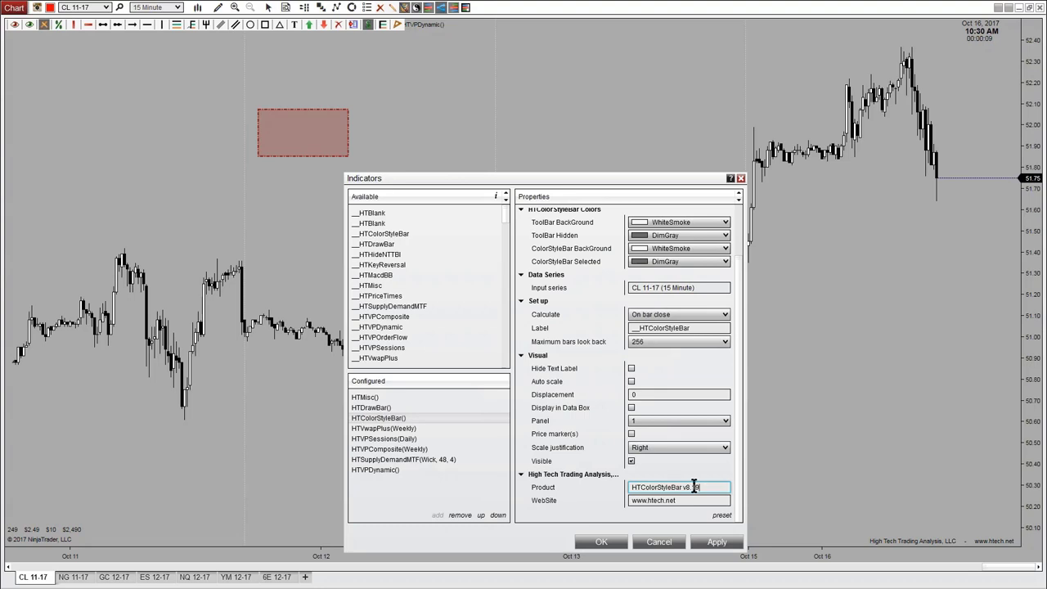
pyautogui.scroll(3, 741, 464)
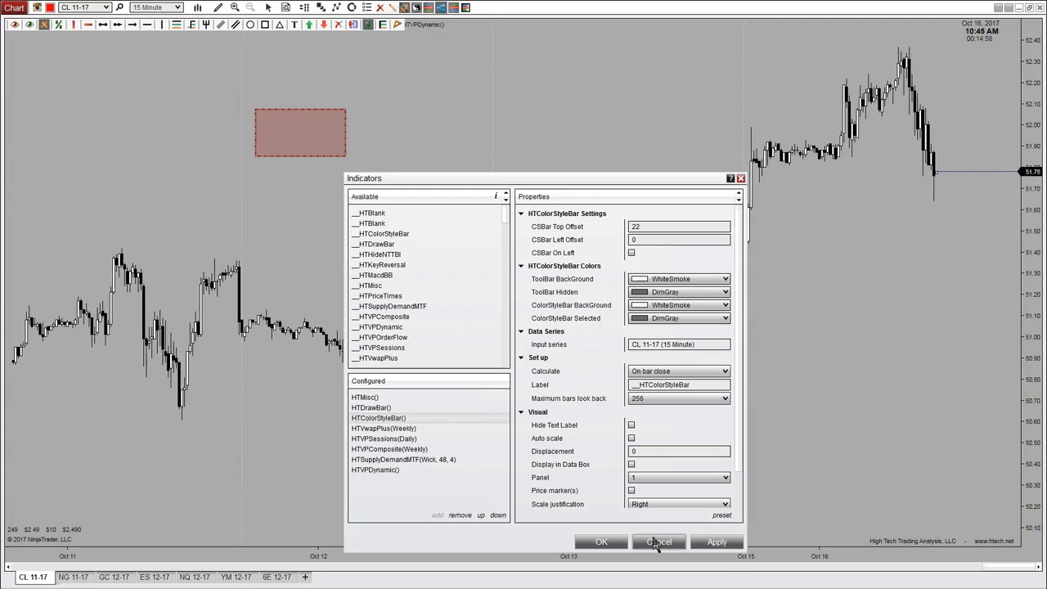
pyautogui.click(657, 542)
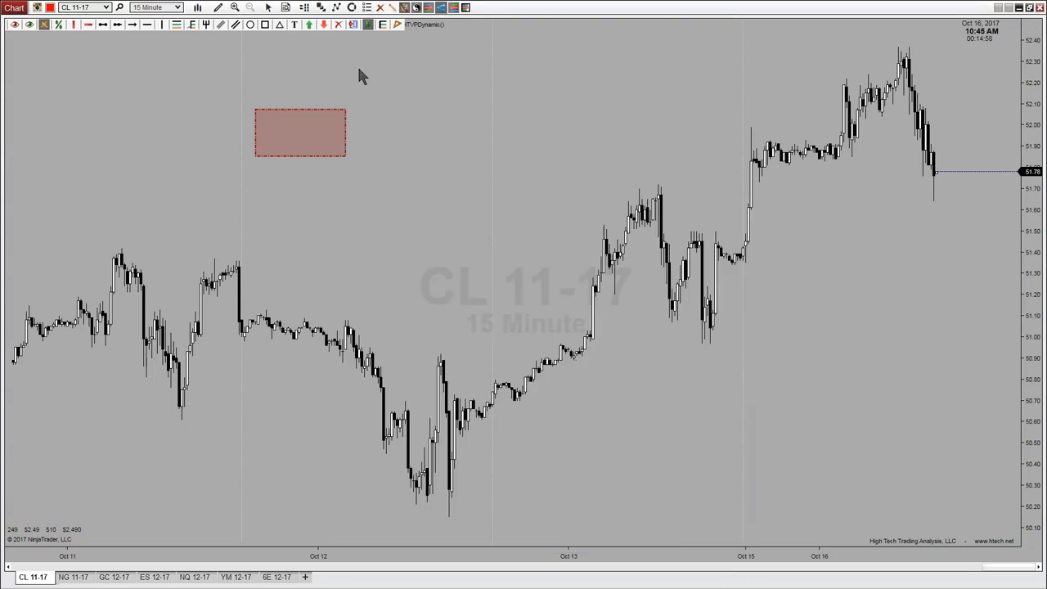
# Step: Show the color style bar on the chart, and review the draw bar's icon selection without changing it
pyautogui.click(404, 7)
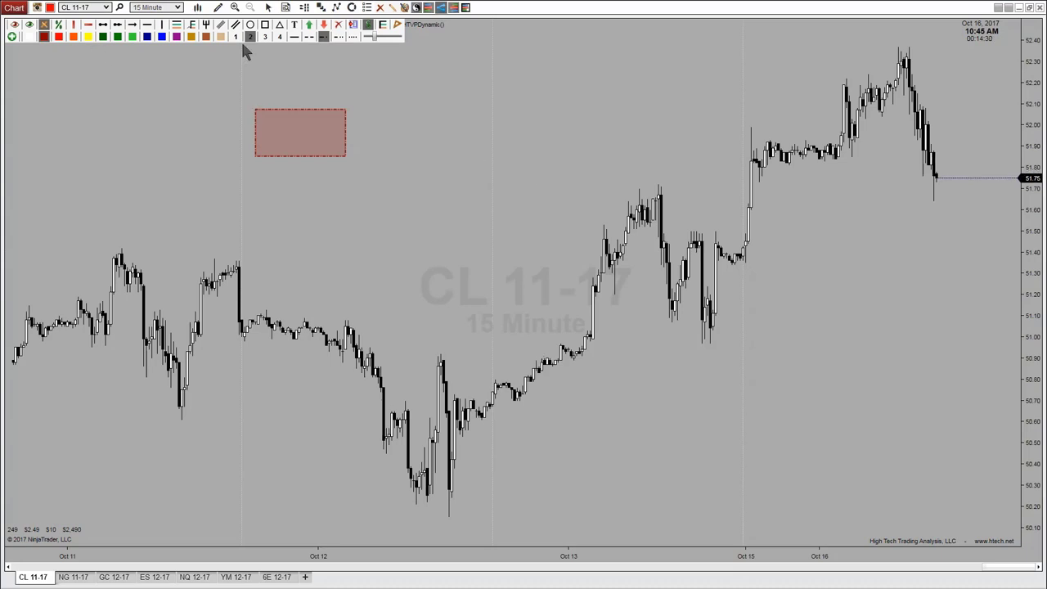
pyautogui.click(393, 8)
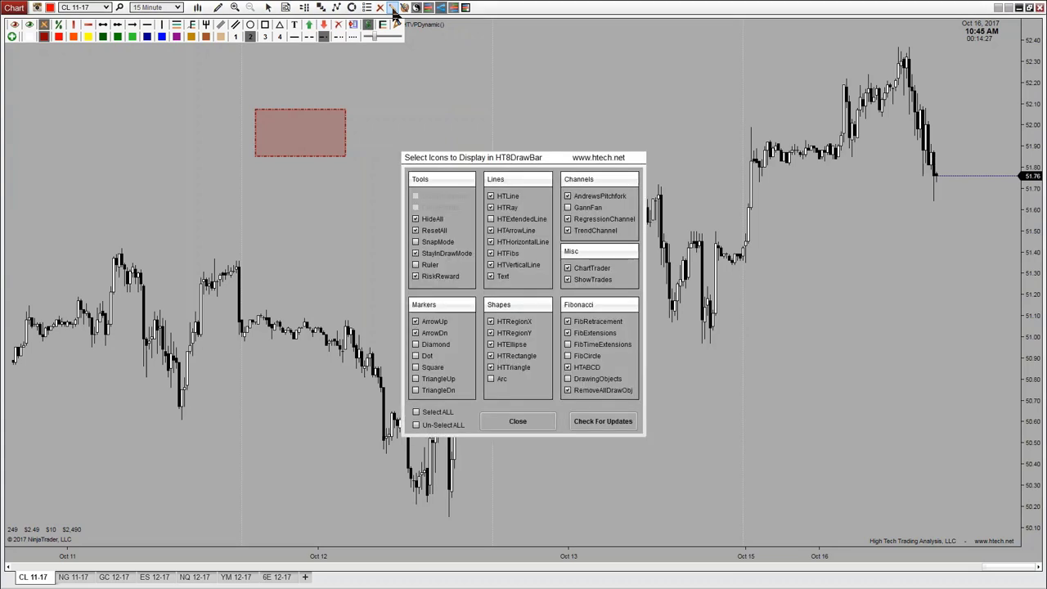
pyautogui.click(528, 418)
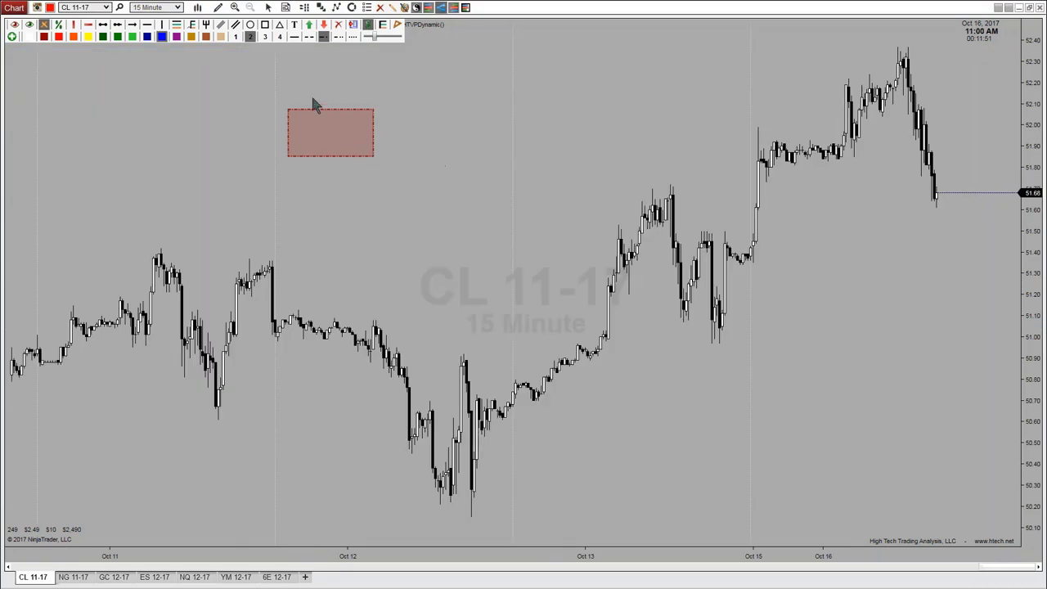
# Step: Remove all drawing objects from the CL 11-17 chart
pyautogui.click(338, 24)
pyautogui.click(544, 314)
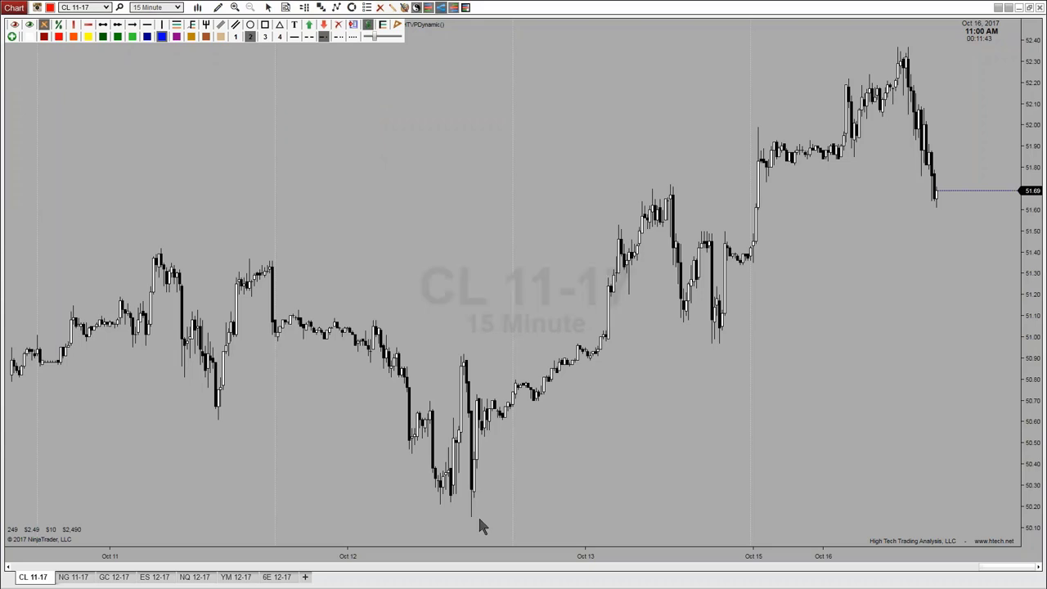
# Step: Draw a line from the Oct 4 low at about 49.77 up to about 50.84, and color it dark red
pyautogui.moveTo(290, 559); pyautogui.dragTo(581, 544)
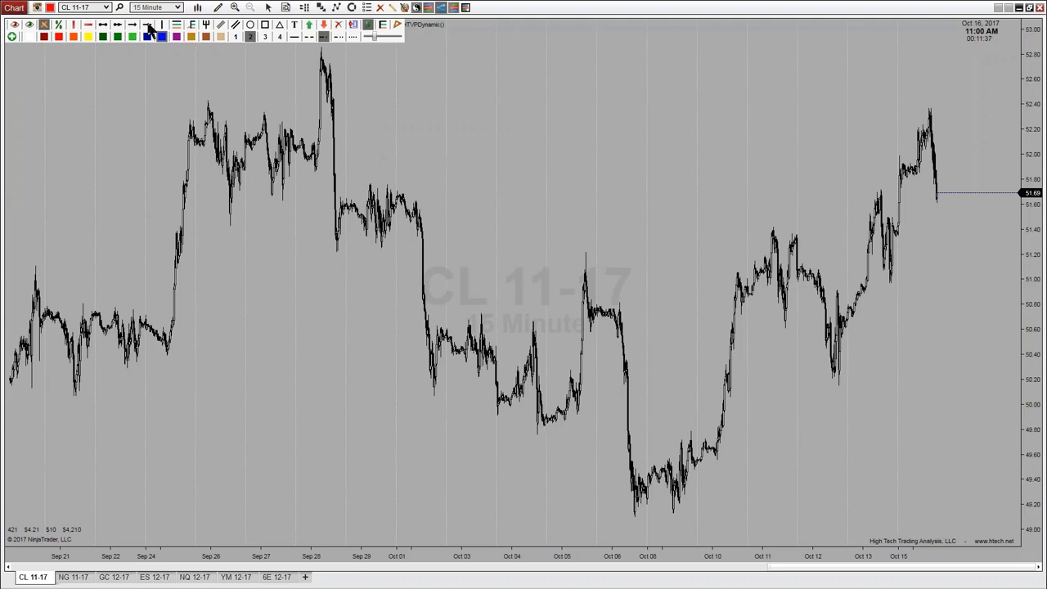
pyautogui.click(107, 27)
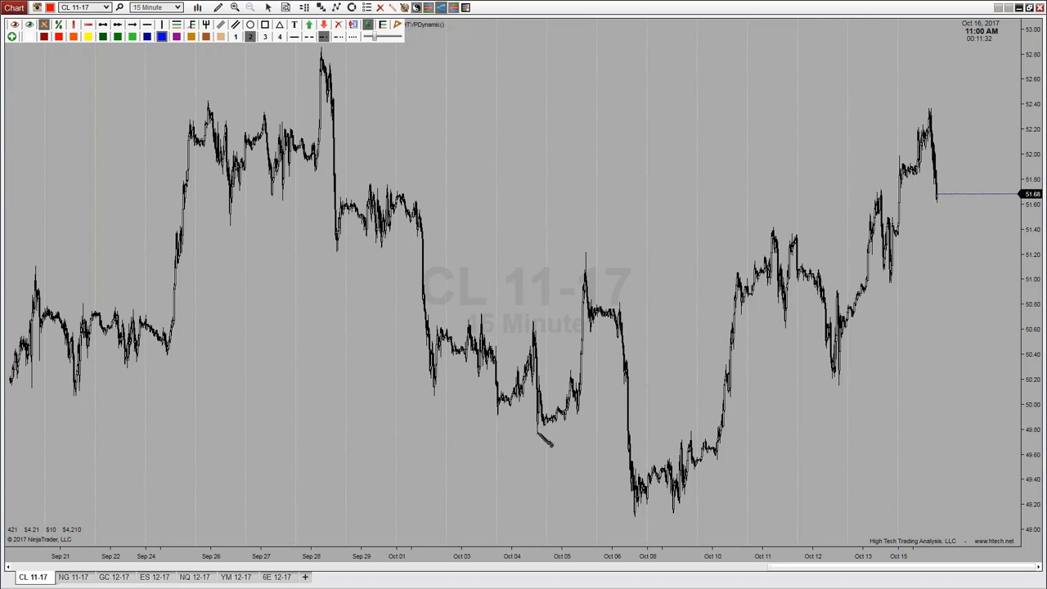
pyautogui.click(536, 432)
pyautogui.click(587, 303)
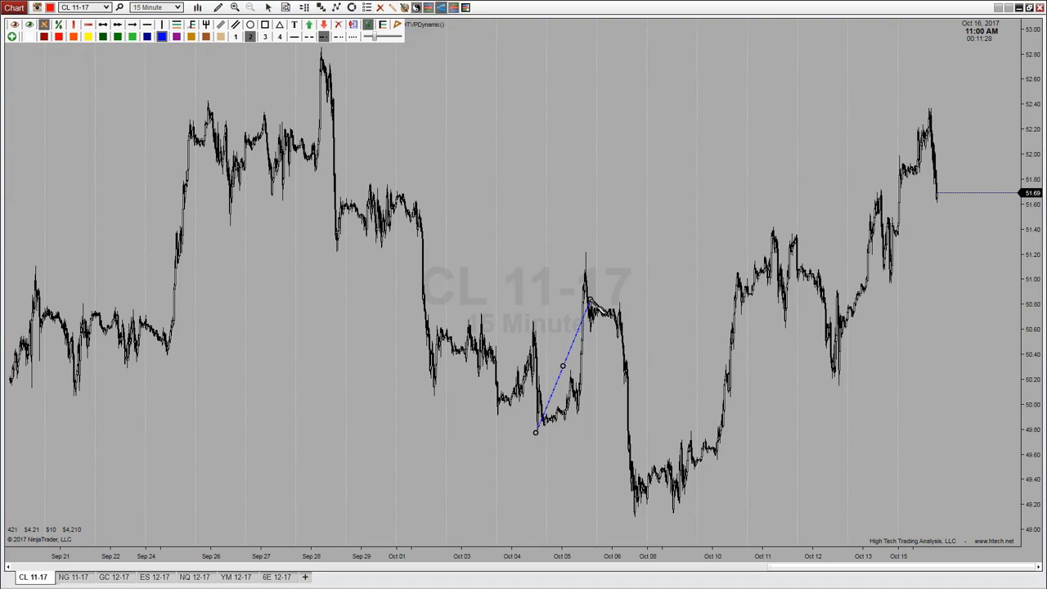
pyautogui.click(258, 314)
pyautogui.click(571, 339)
# Step: Show the line's anchor extensions, 50% projections, 100% projections and price labels
pyautogui.rightClick(571, 339)
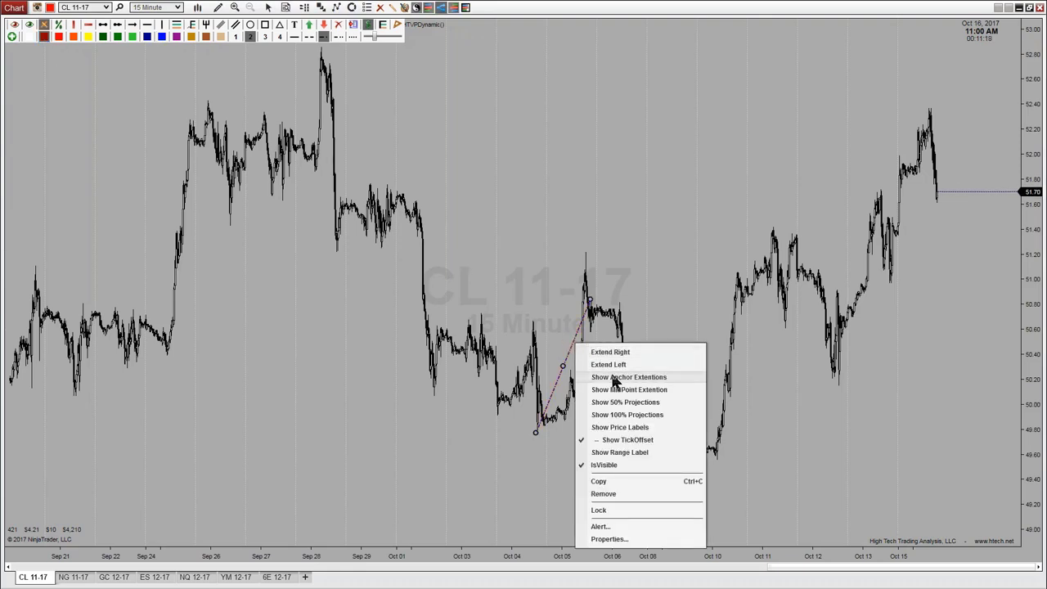
pyautogui.click(615, 377)
pyautogui.rightClick(577, 336)
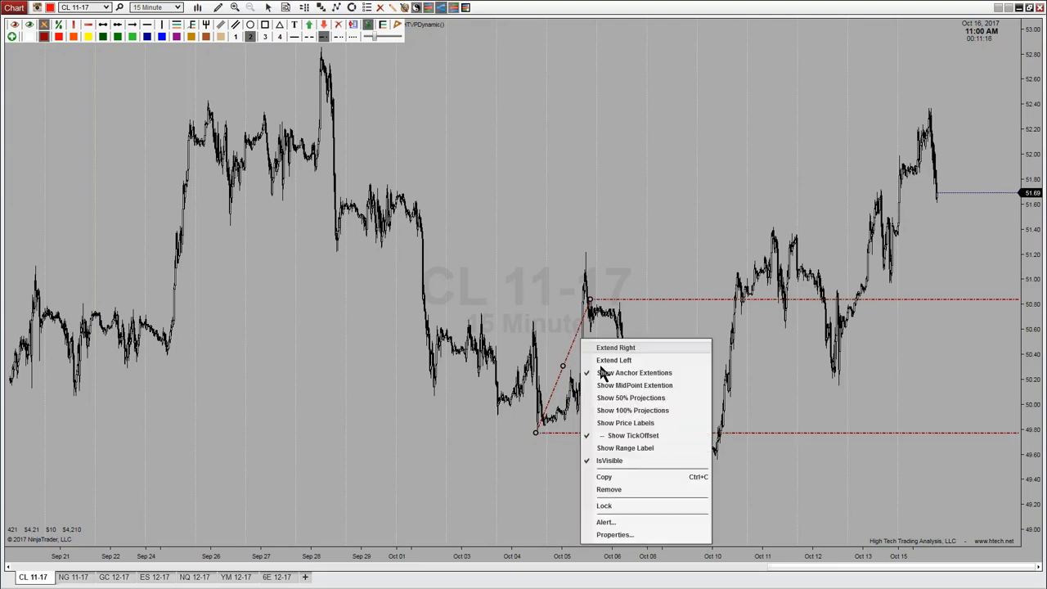
pyautogui.click(631, 398)
pyautogui.rightClick(575, 337)
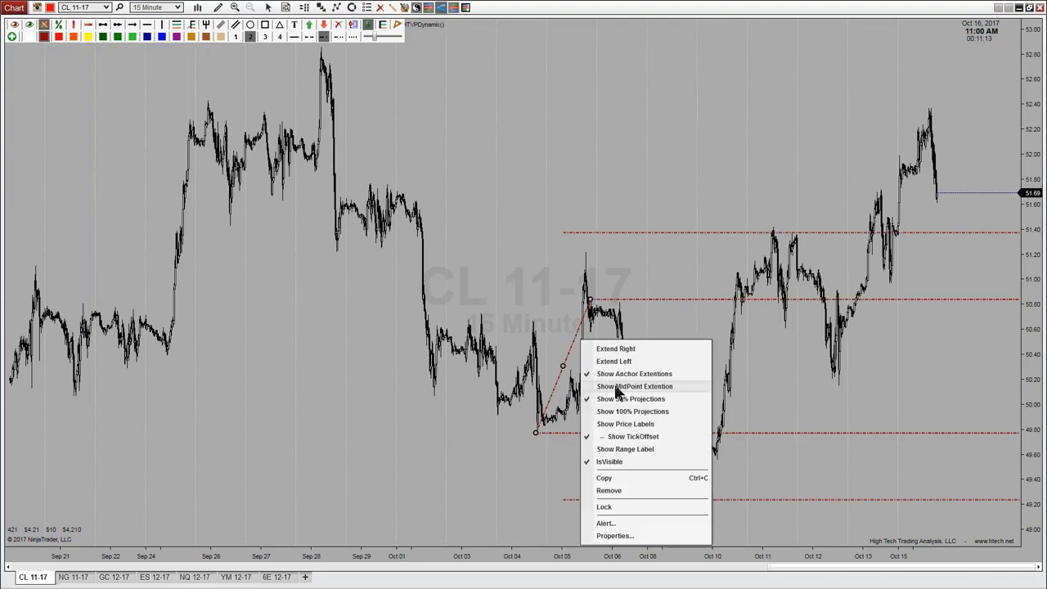
pyautogui.click(631, 411)
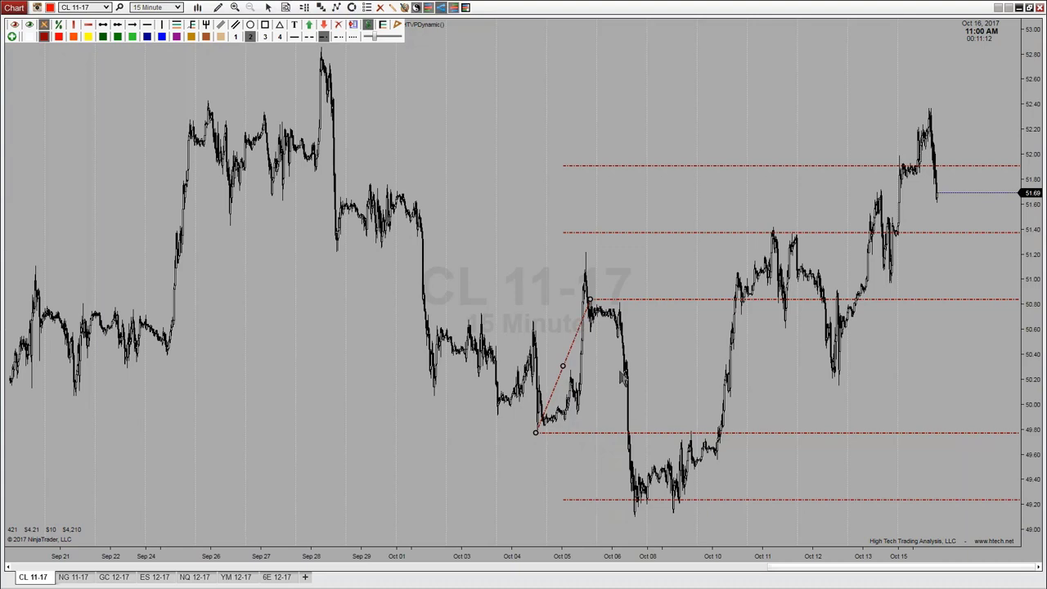
pyautogui.rightClick(572, 340)
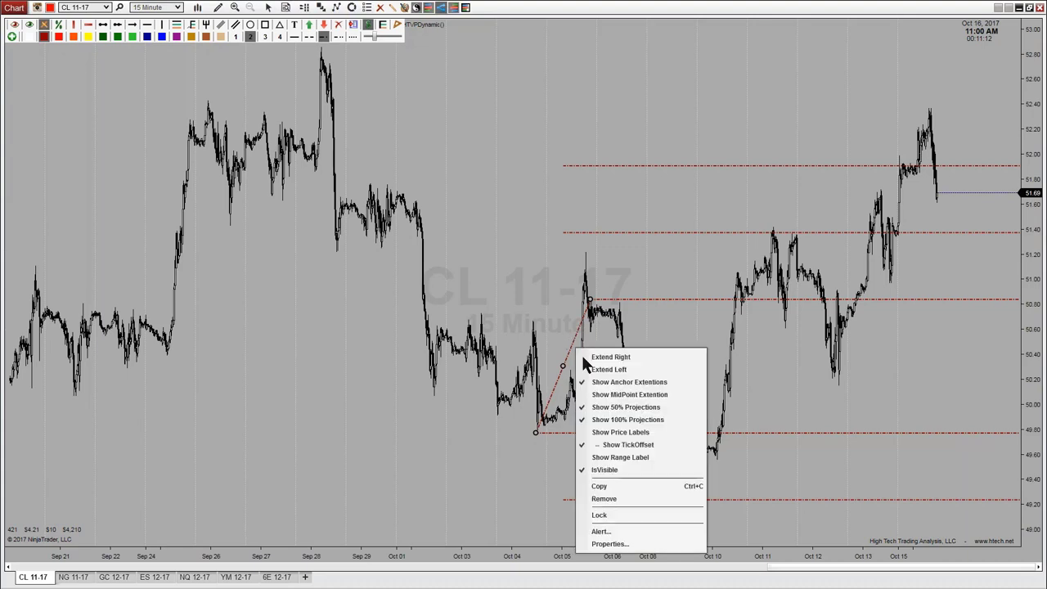
pyautogui.click(628, 433)
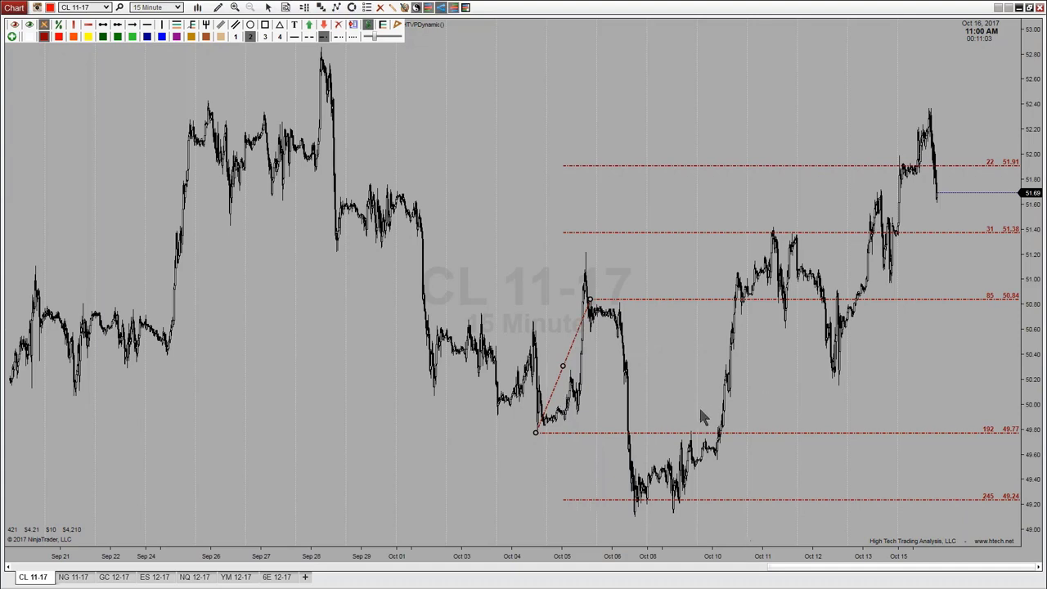
# Step: Turn the line's 50% projections off and back on, and show its midpoint extension
pyautogui.rightClick(578, 345)
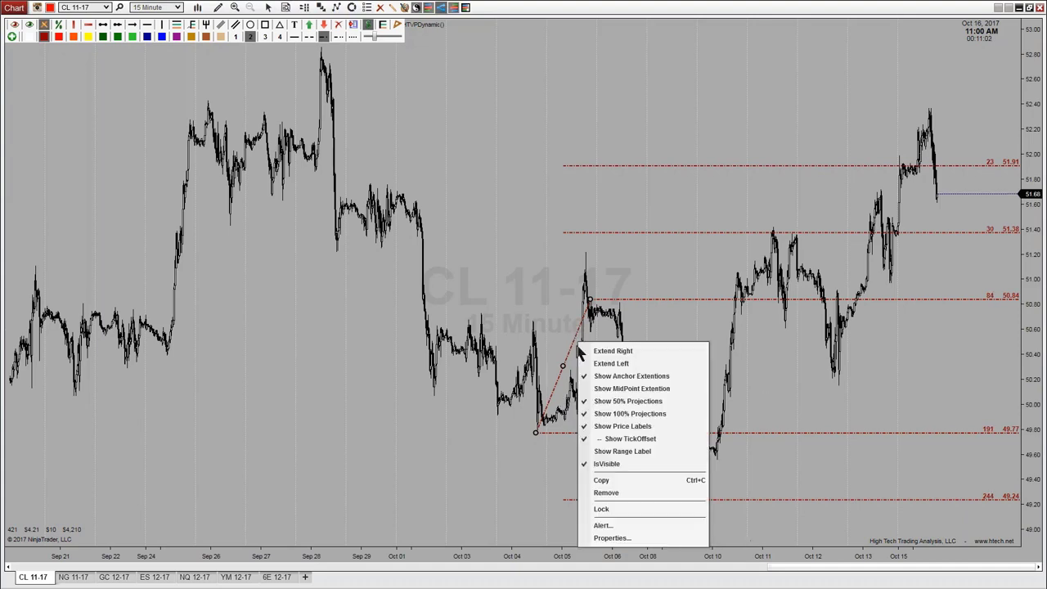
pyautogui.click(625, 400)
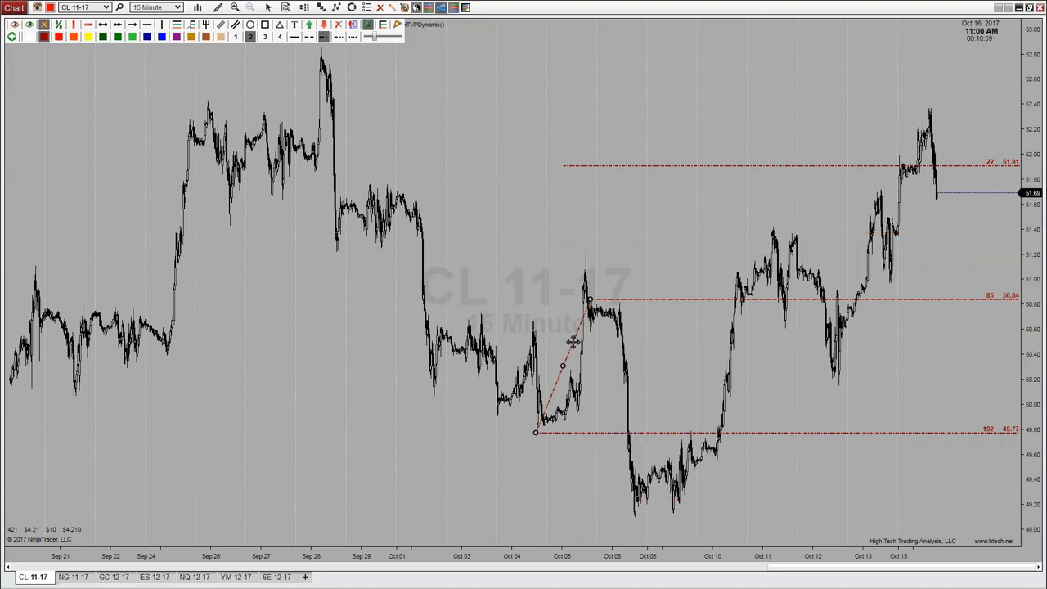
pyautogui.rightClick(576, 345)
pyautogui.click(619, 406)
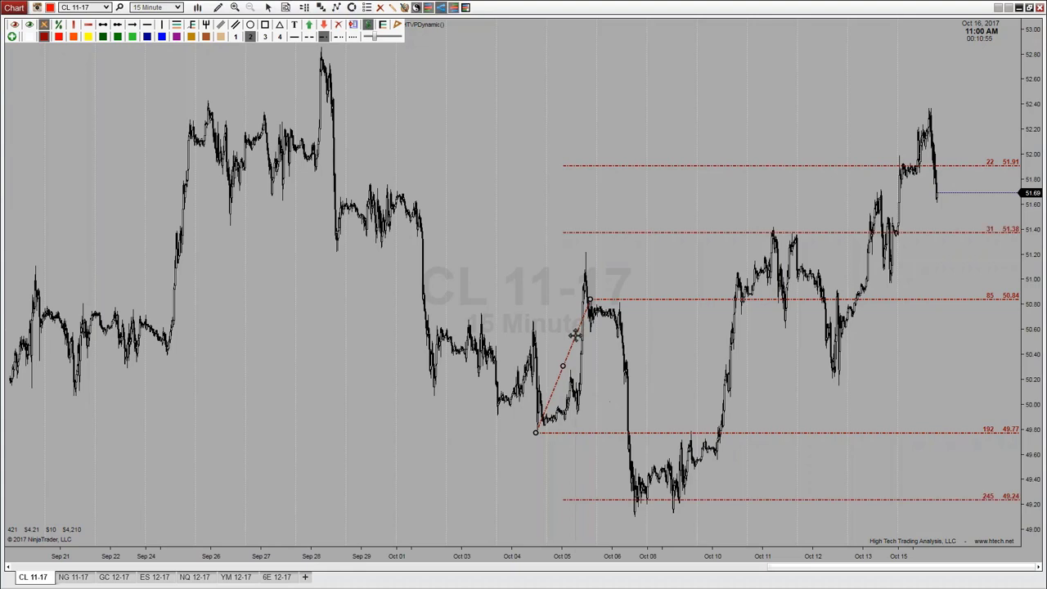
pyautogui.rightClick(576, 338)
pyautogui.click(614, 385)
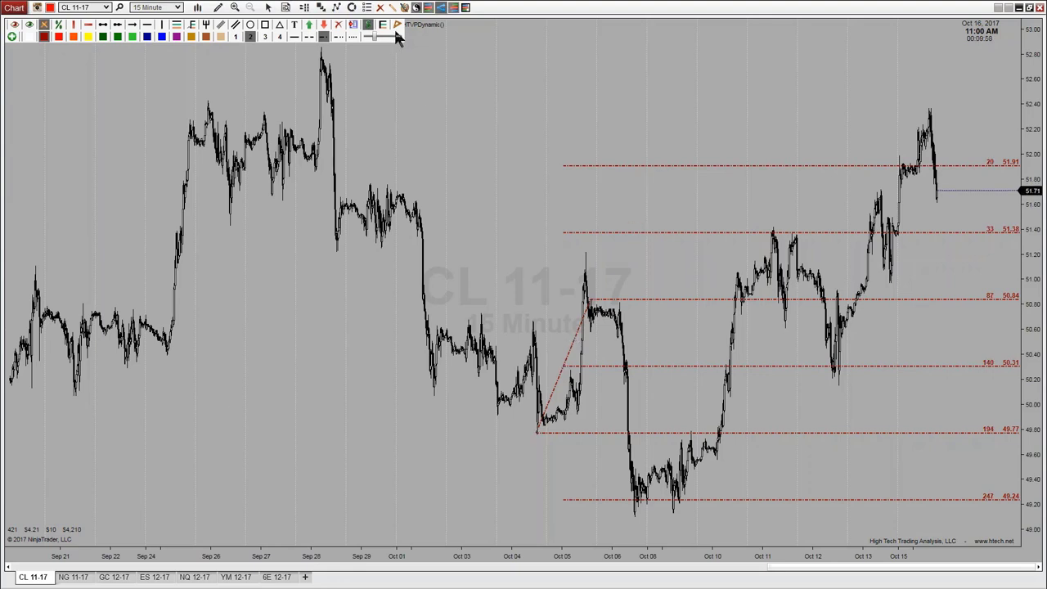
# Step: Draw an HTABCD pattern with X at about 49.24, A at about 51.38 and B at about 50.30
pyautogui.click(638, 499)
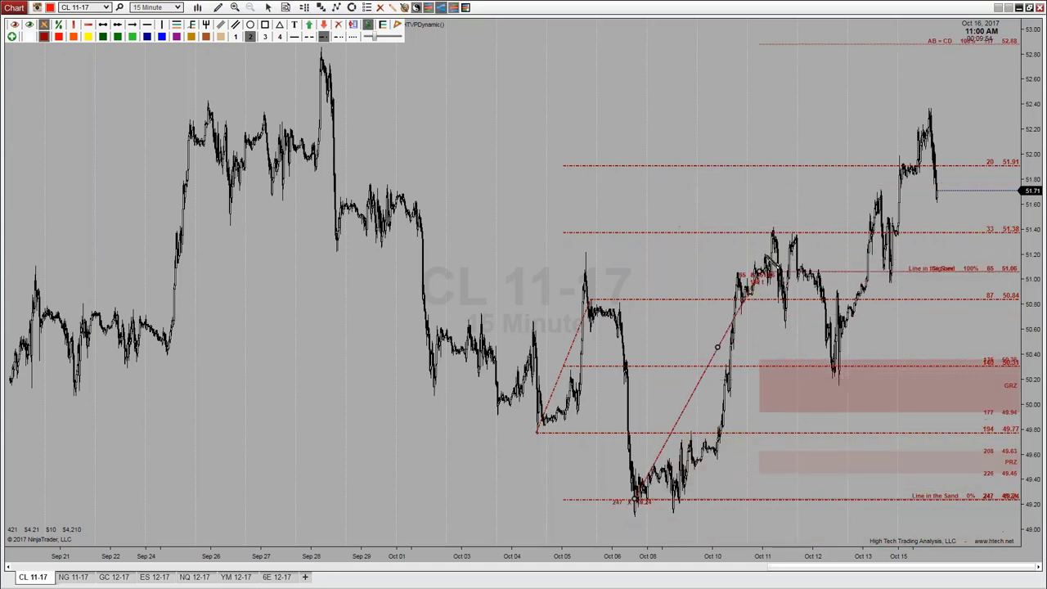
pyautogui.click(773, 233)
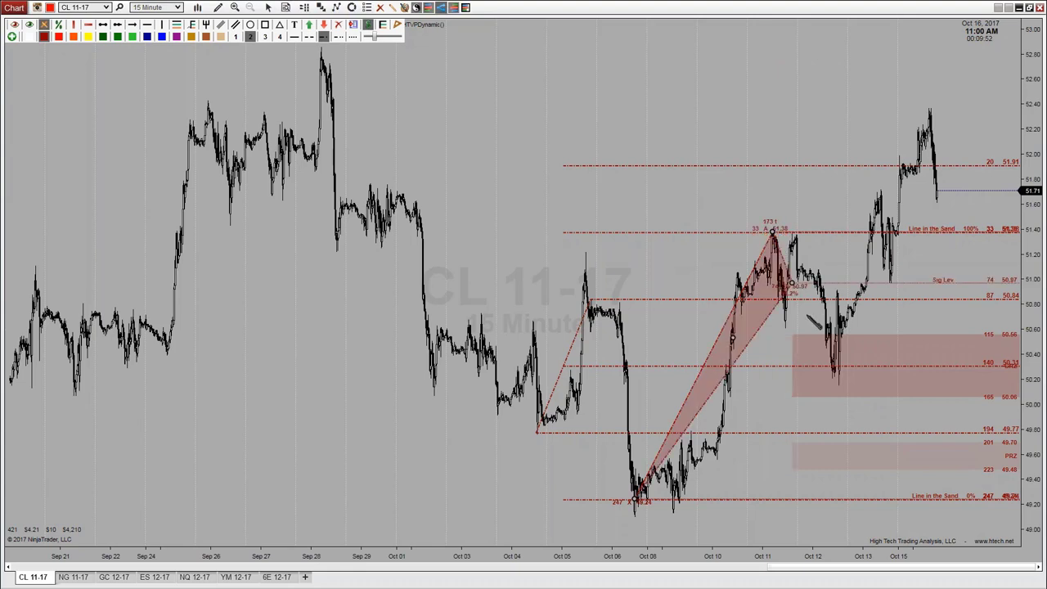
pyautogui.click(826, 367)
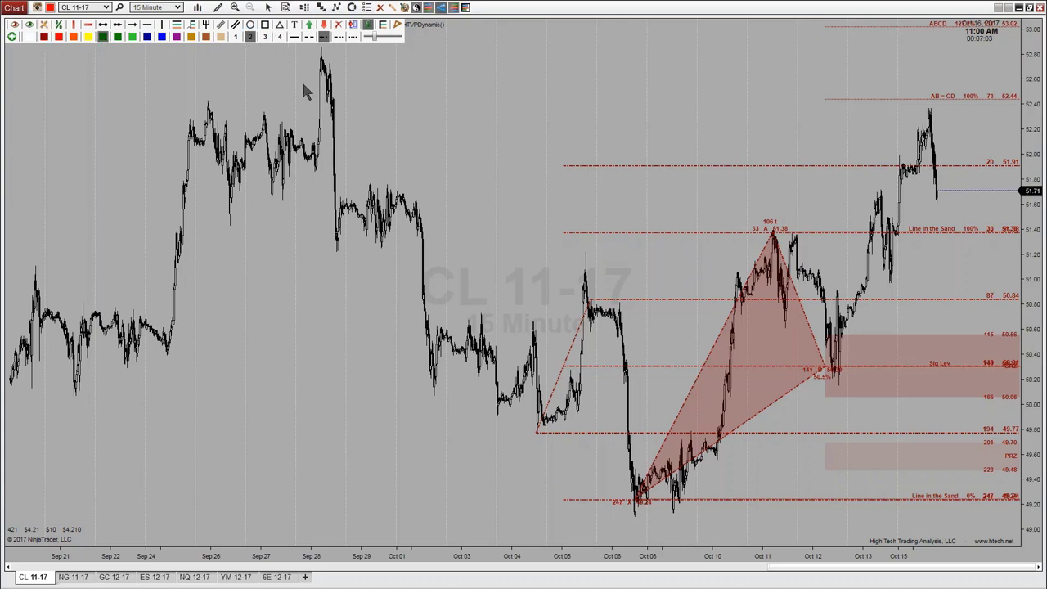
# Step: Clear the line and the ABCD pattern by removing all drawing objects
pyautogui.click(338, 27)
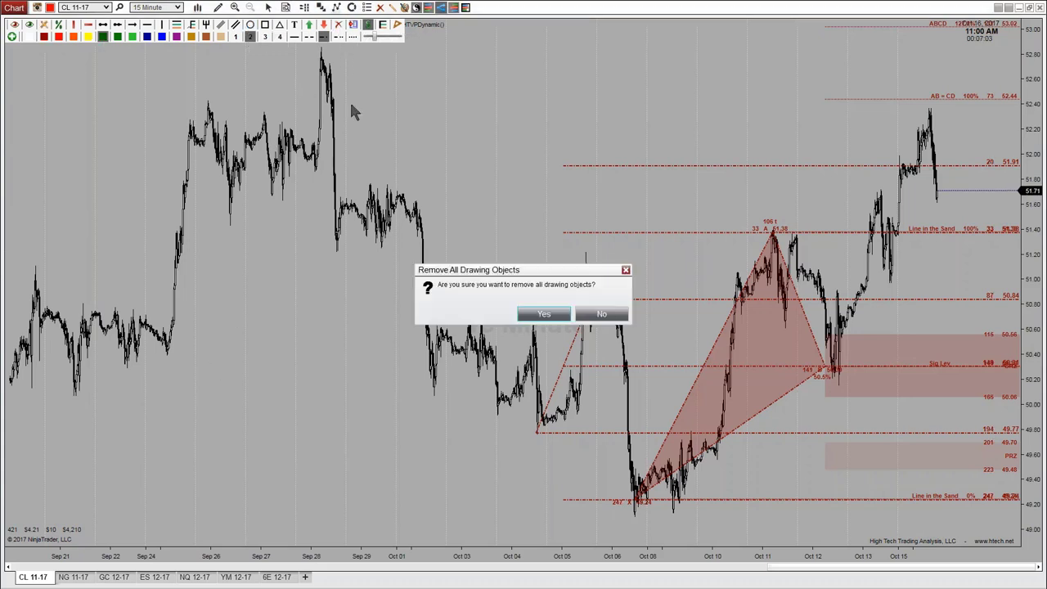
pyautogui.click(545, 314)
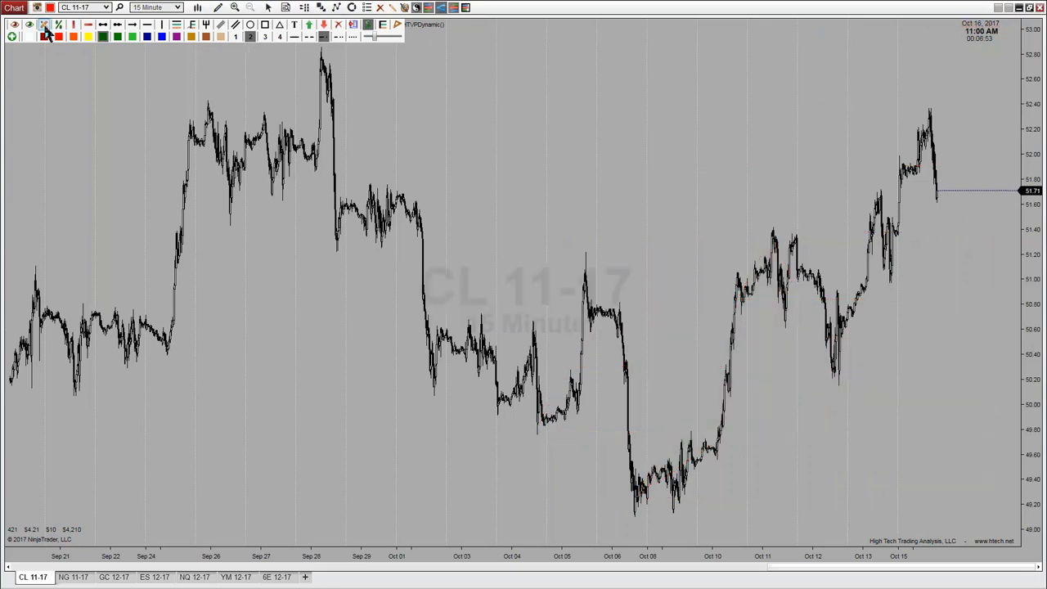
# Step: Draw a dark red HTRectangle over the Sep 26–27 highs, from about 52.43 to 52.33, and extend it right
pyautogui.click(267, 27)
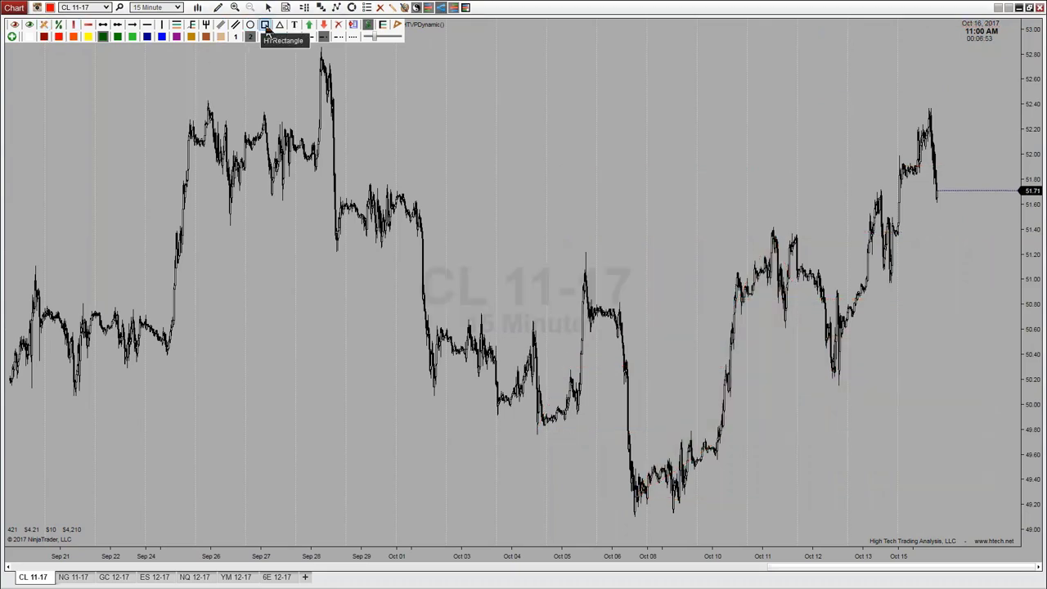
pyautogui.click(43, 36)
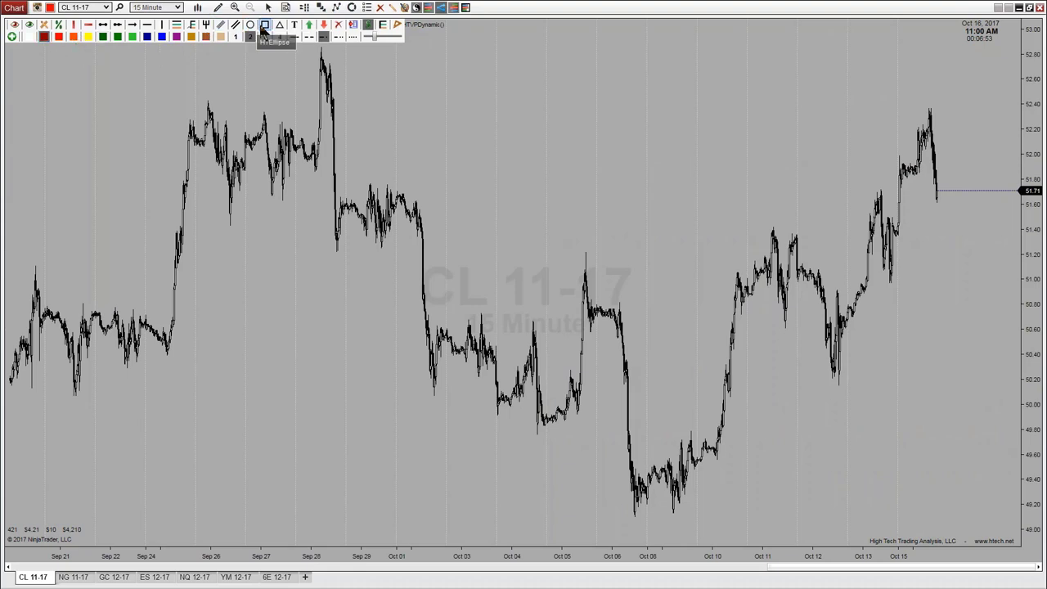
pyautogui.moveTo(209, 102); pyautogui.dragTo(269, 112)
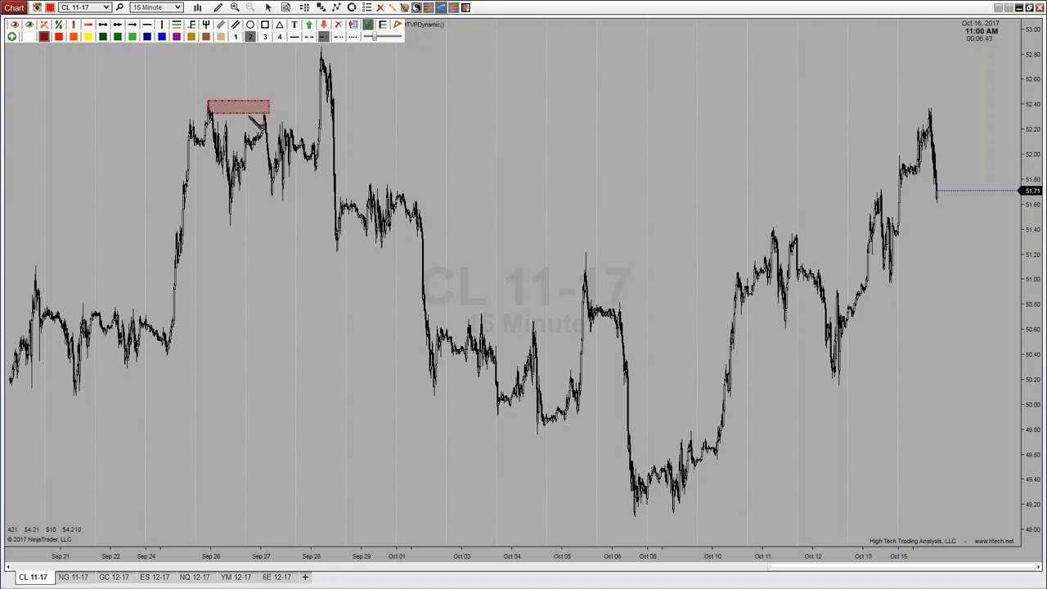
pyautogui.click(253, 113)
pyautogui.rightClick(254, 113)
pyautogui.click(285, 122)
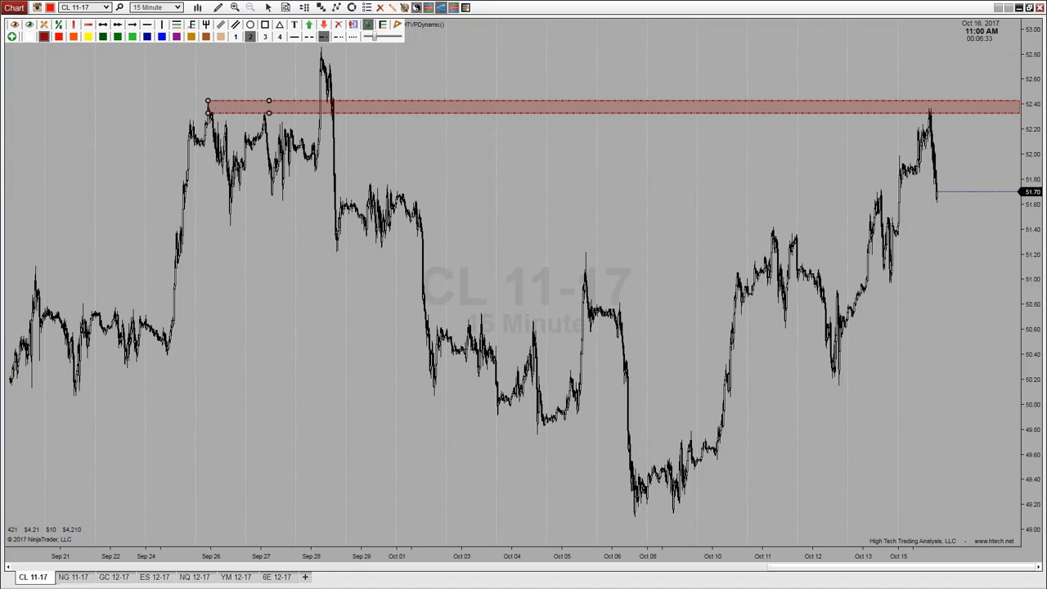
pyautogui.click(281, 231)
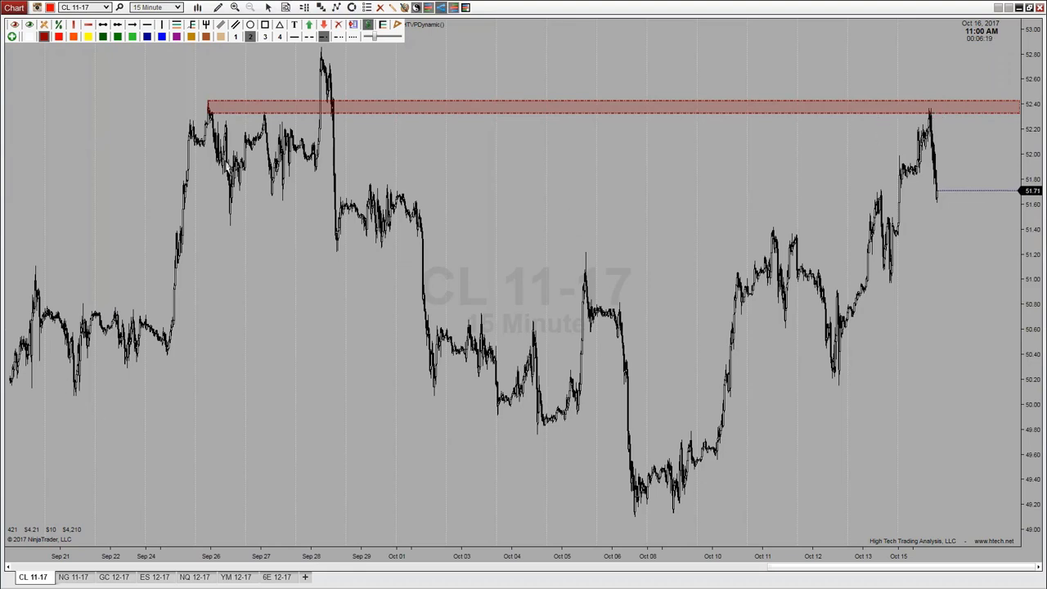
# Step: Save the red rectangle's properties as the Default template for the HTRectangle tool
pyautogui.click(242, 111)
pyautogui.hotkey('ctrl', 'b')
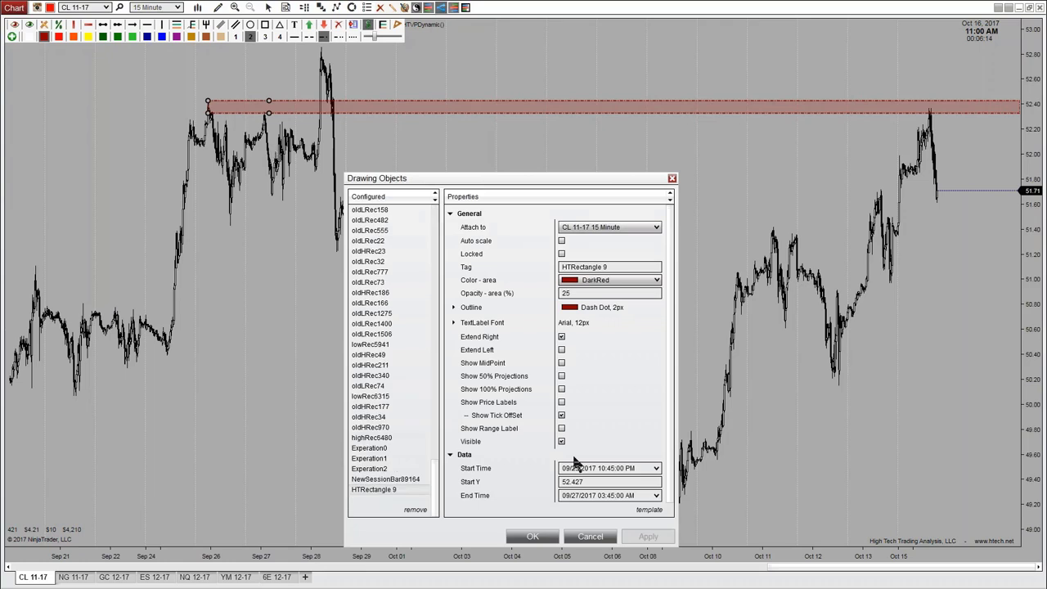
pyautogui.moveTo(650, 511)
pyautogui.click(635, 509)
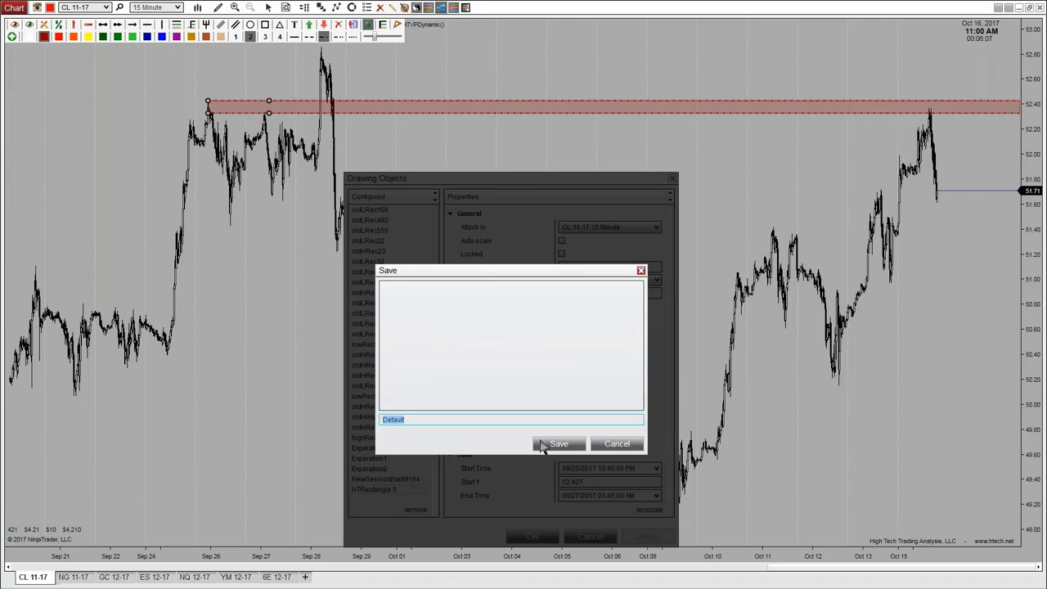
pyautogui.click(560, 444)
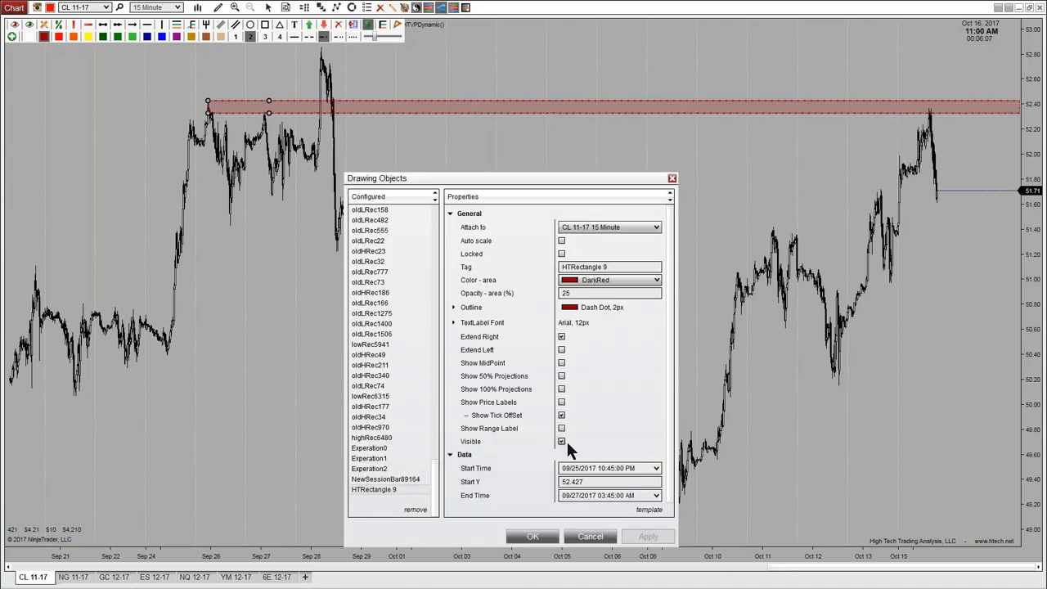
pyautogui.click(533, 536)
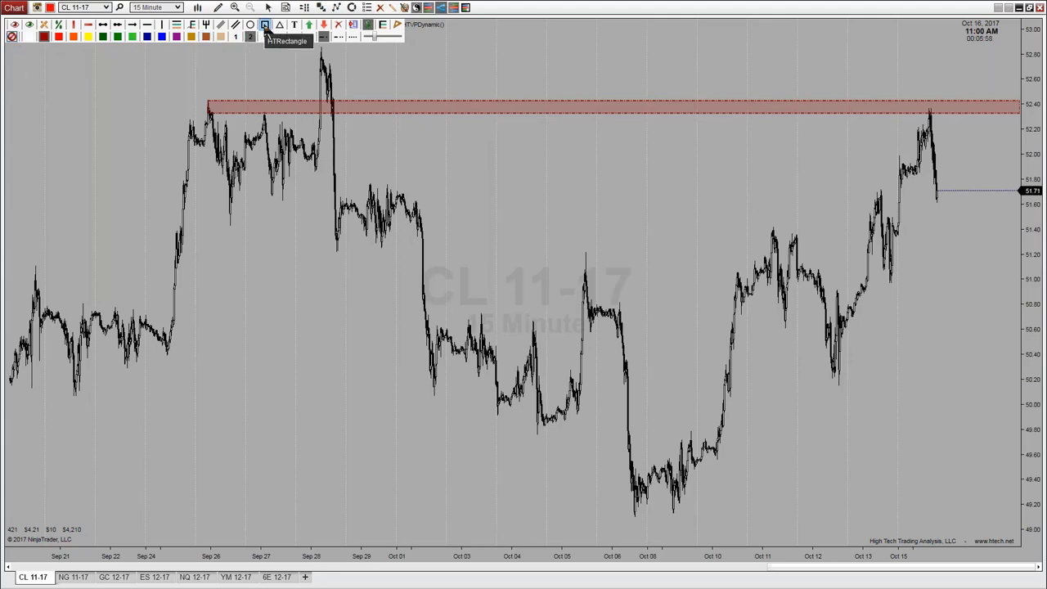
# Step: Draw rectangle zones at the October 6–9 lows (about 49.10 to 49.23) and the October 12 low (about 50.17 to 50.27), ending continuous drawing
pyautogui.moveTo(635, 515); pyautogui.dragTo(680, 501)
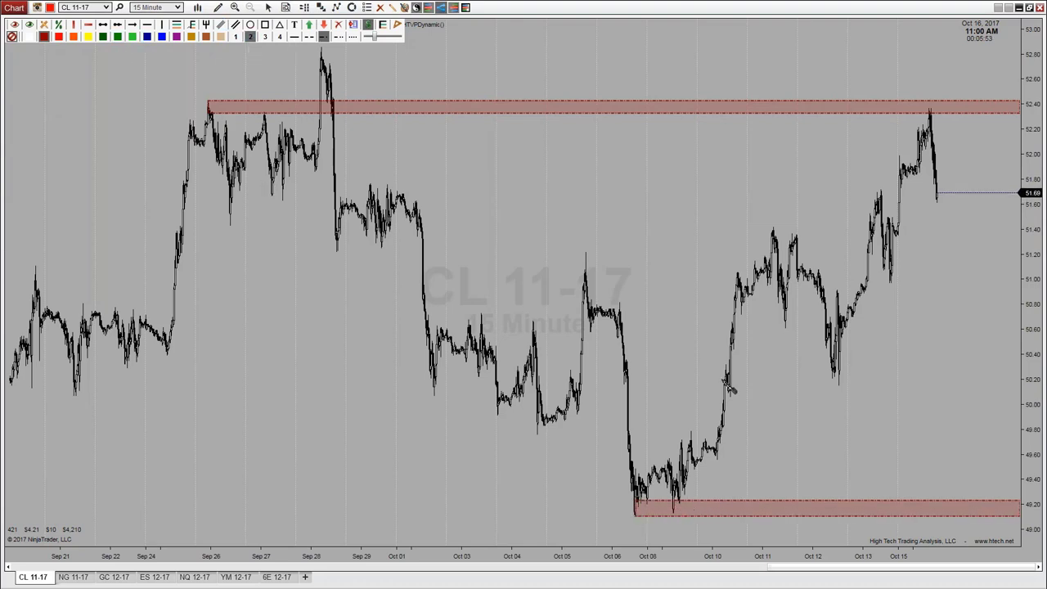
pyautogui.moveTo(839, 385); pyautogui.dragTo(828, 370)
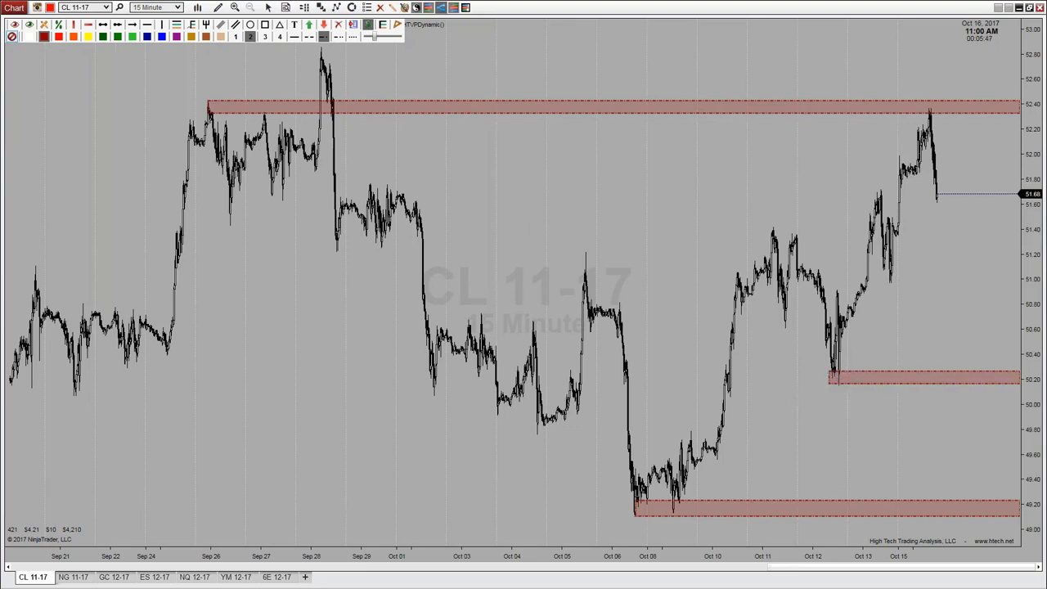
pyautogui.click(12, 36)
# Step: Recolor the two lower rectangle zones dark green
pyautogui.click(102, 36)
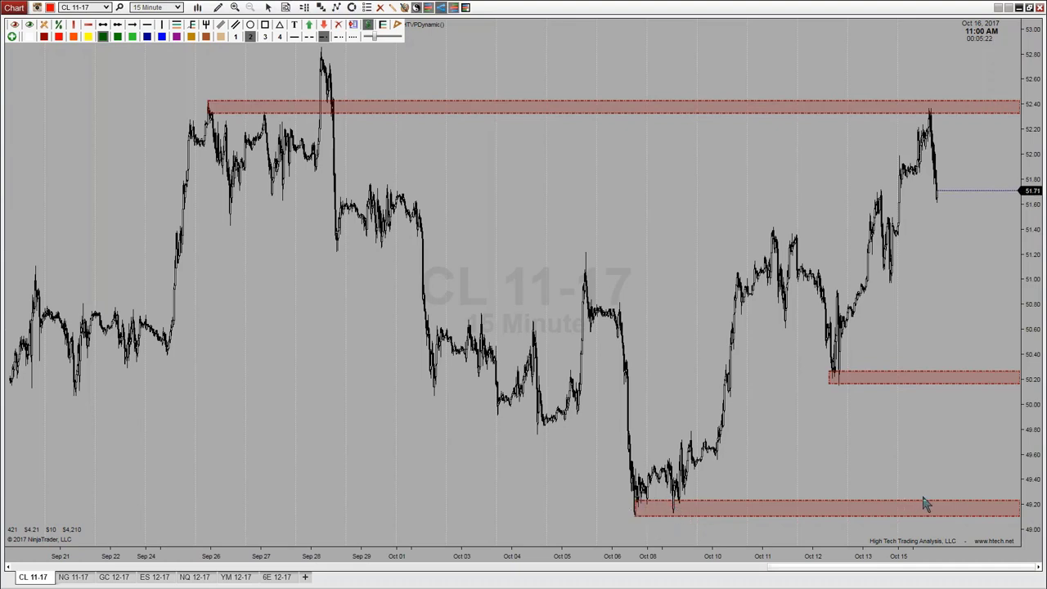
pyautogui.click(654, 505)
pyautogui.click(660, 501)
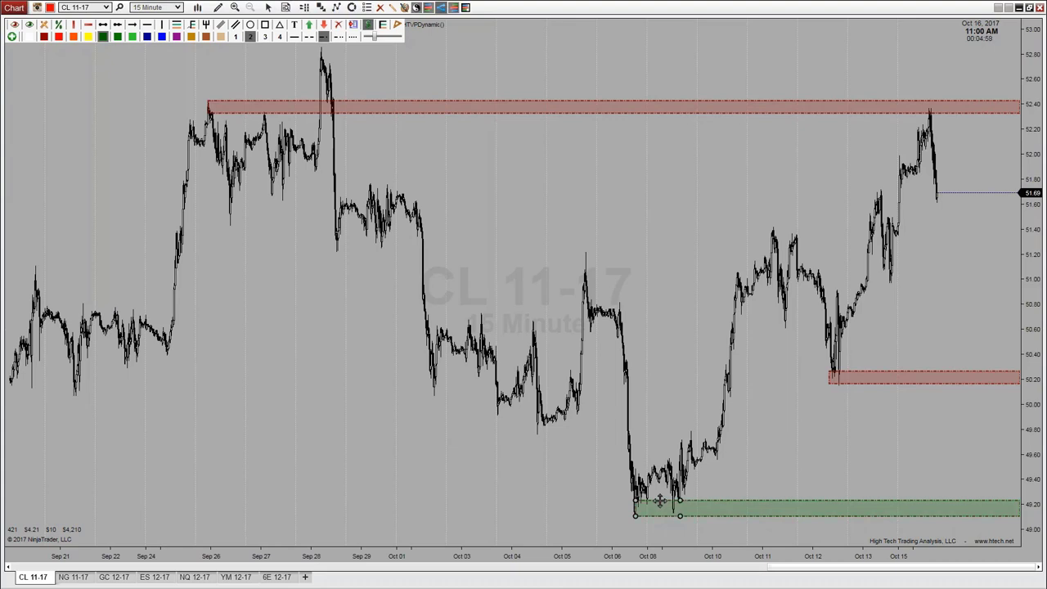
pyautogui.click(835, 381)
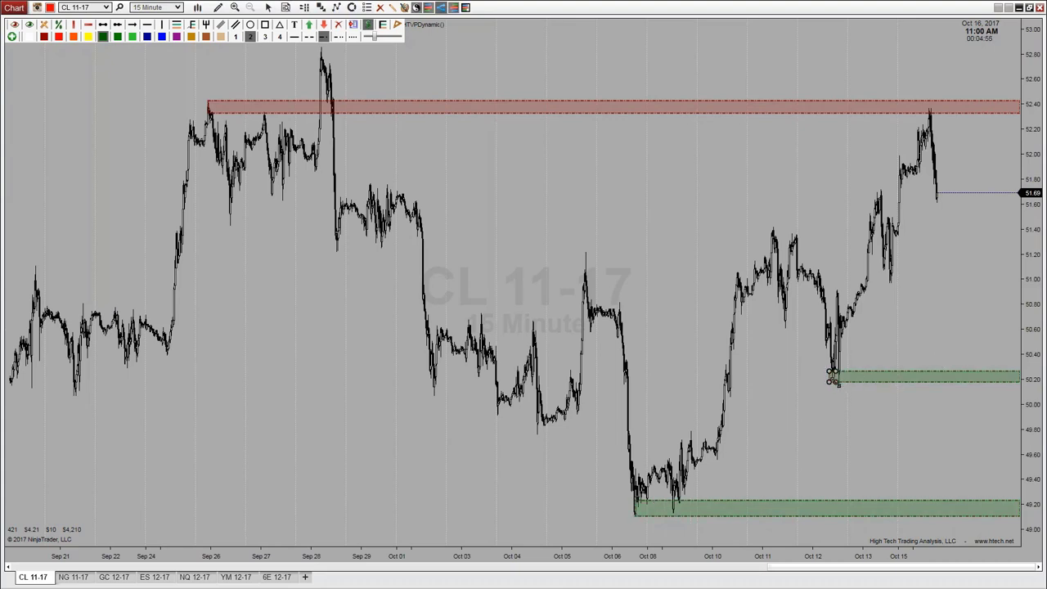
pyautogui.click(747, 422)
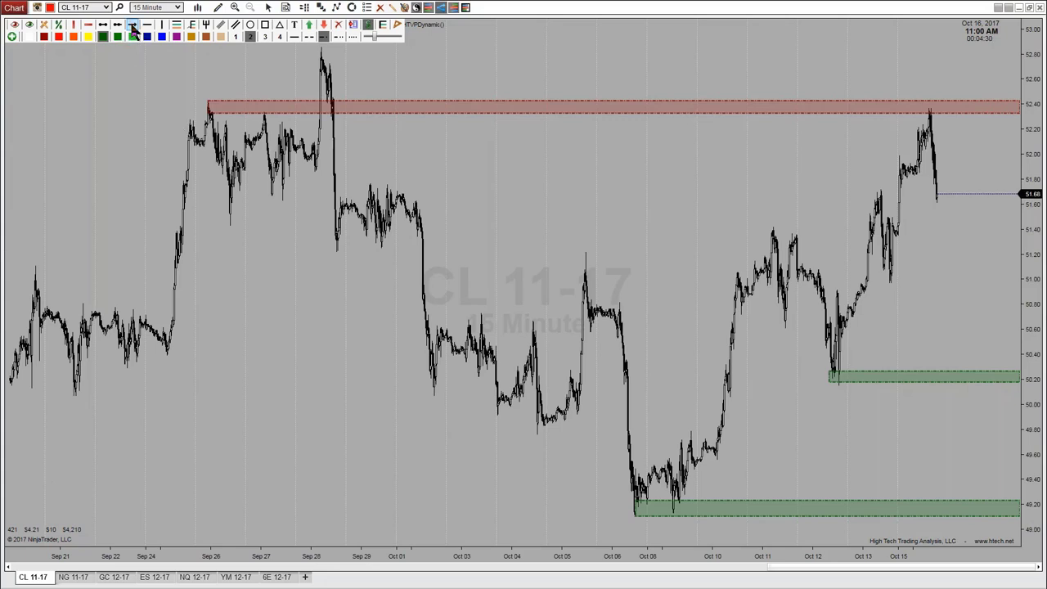
# Step: Draw a dark green line from the 49.14 low to the 50.18 low and extend it right
pyautogui.click(672, 512)
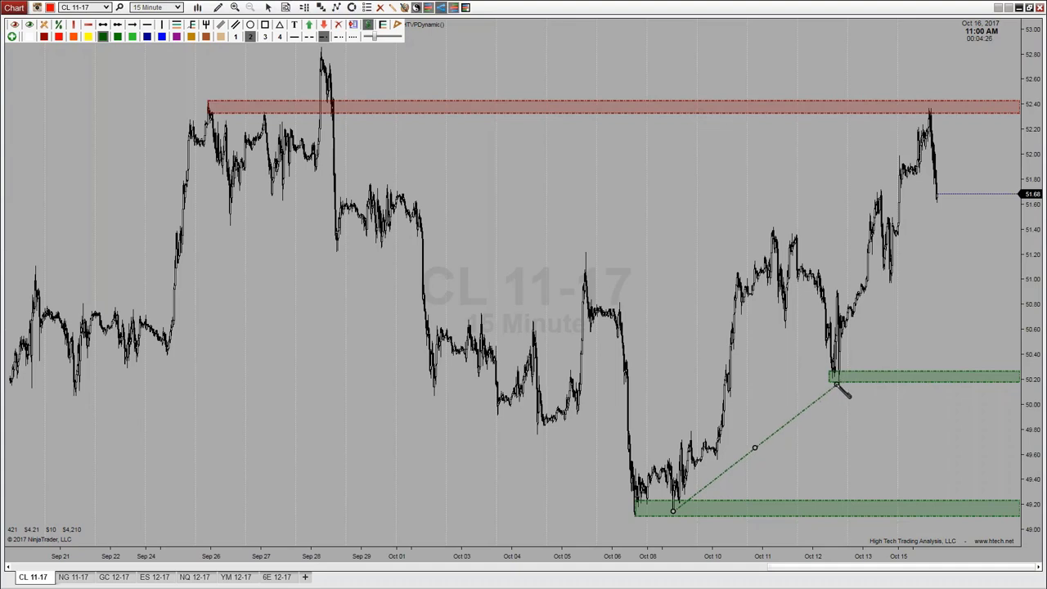
pyautogui.click(837, 380)
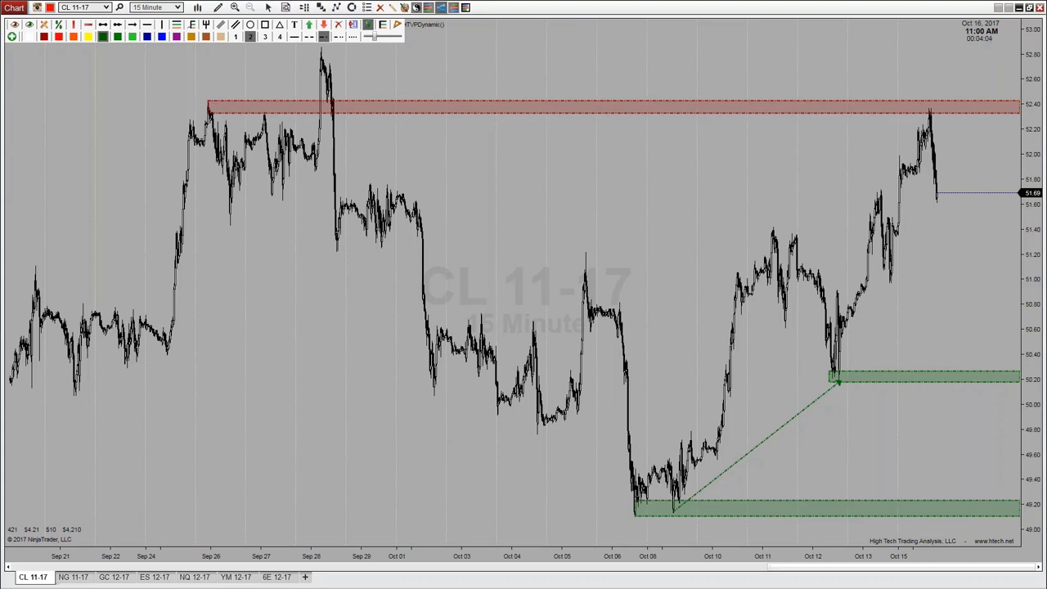
pyautogui.click(781, 426)
pyautogui.rightClick(781, 425)
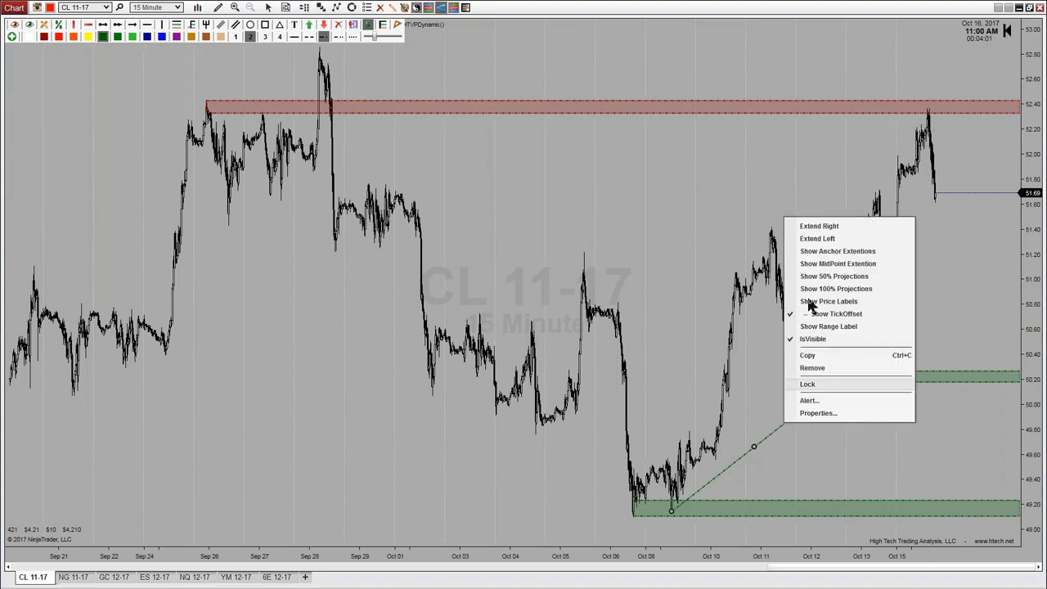
pyautogui.click(815, 255)
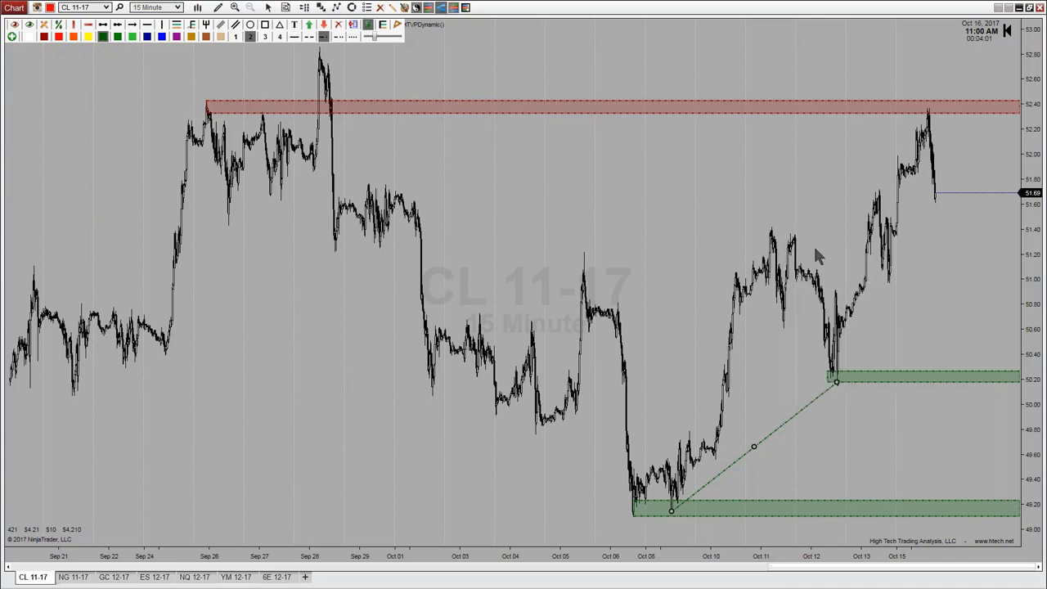
# Step: Show the green line's anchor extensions, price labels and 100% projections
pyautogui.rightClick(785, 425)
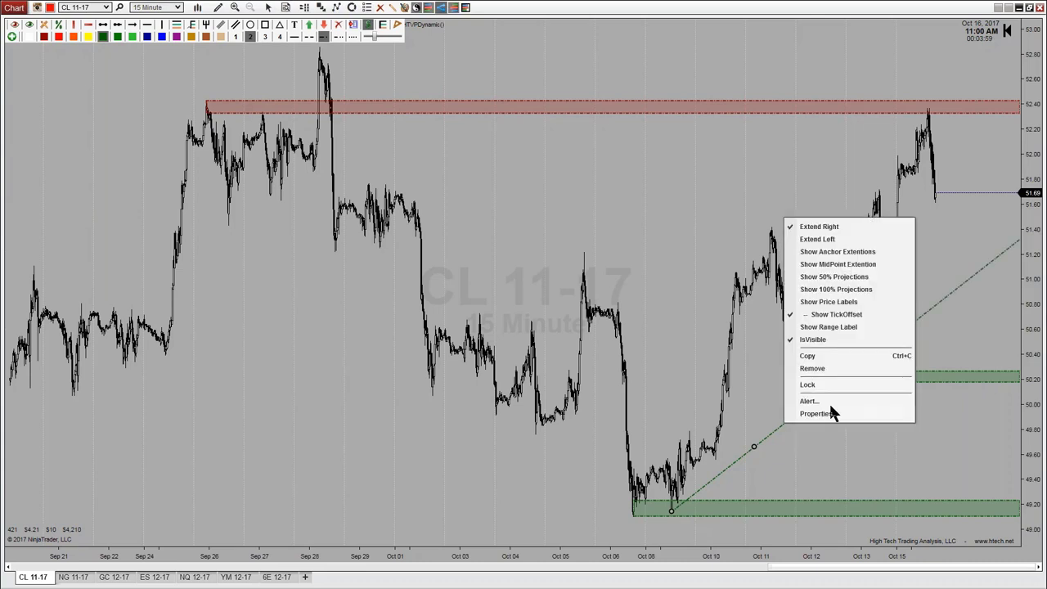
pyautogui.click(853, 253)
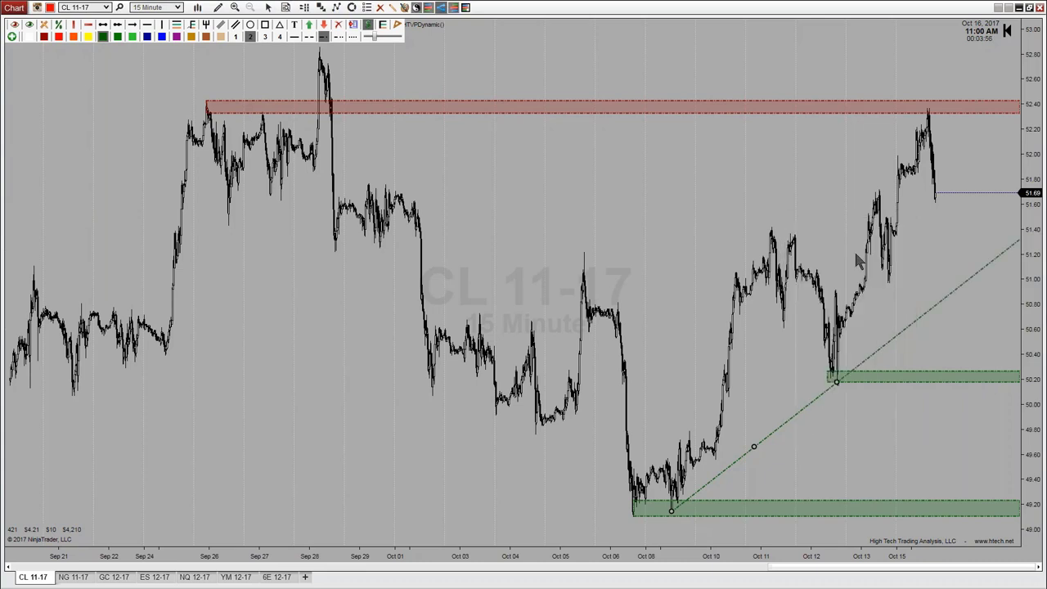
pyautogui.rightClick(780, 427)
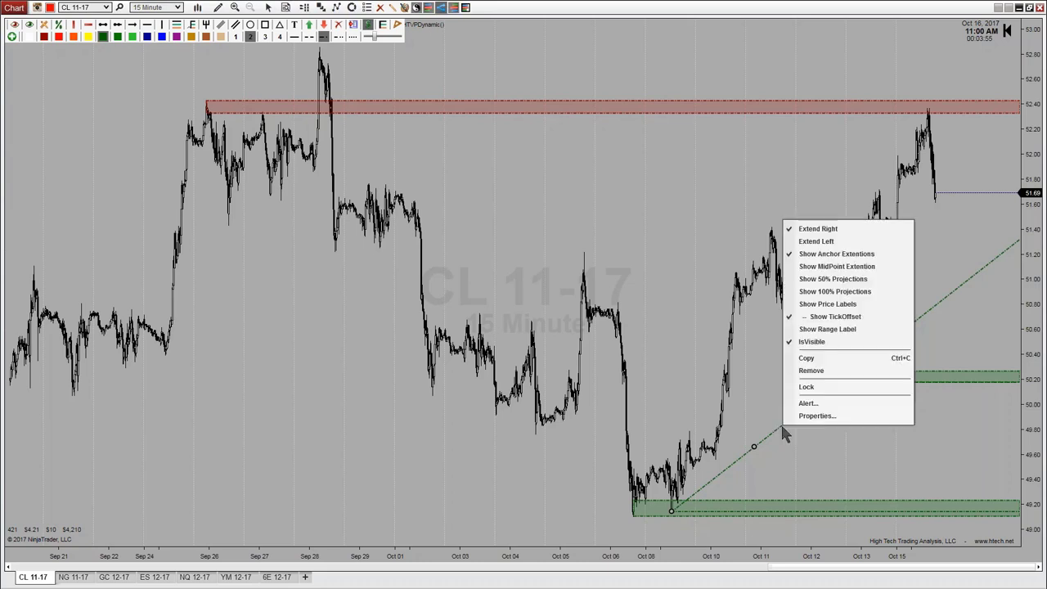
pyautogui.click(844, 305)
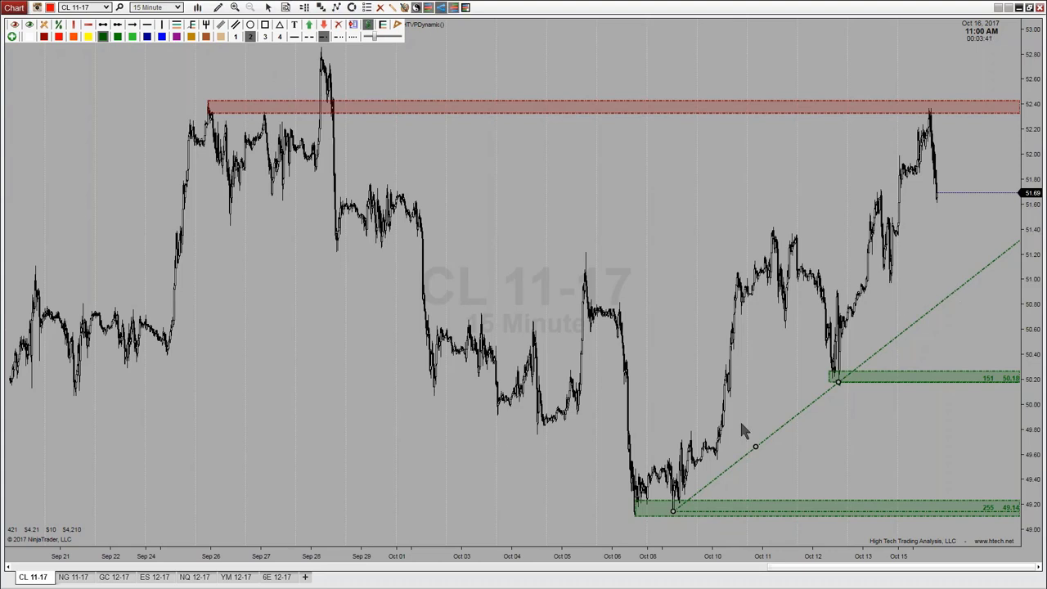
pyautogui.rightClick(799, 417)
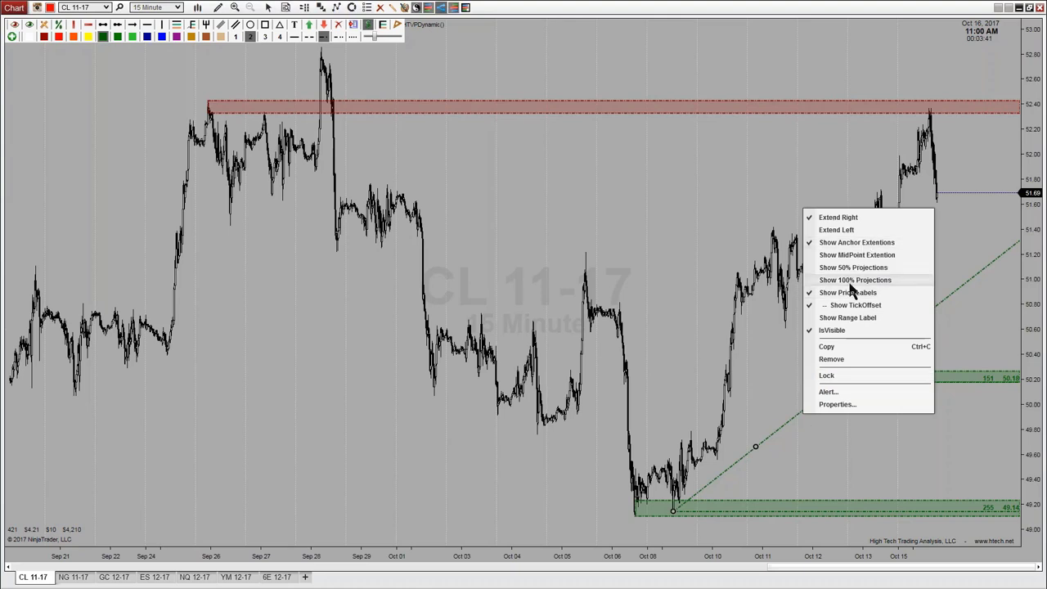
pyautogui.click(855, 279)
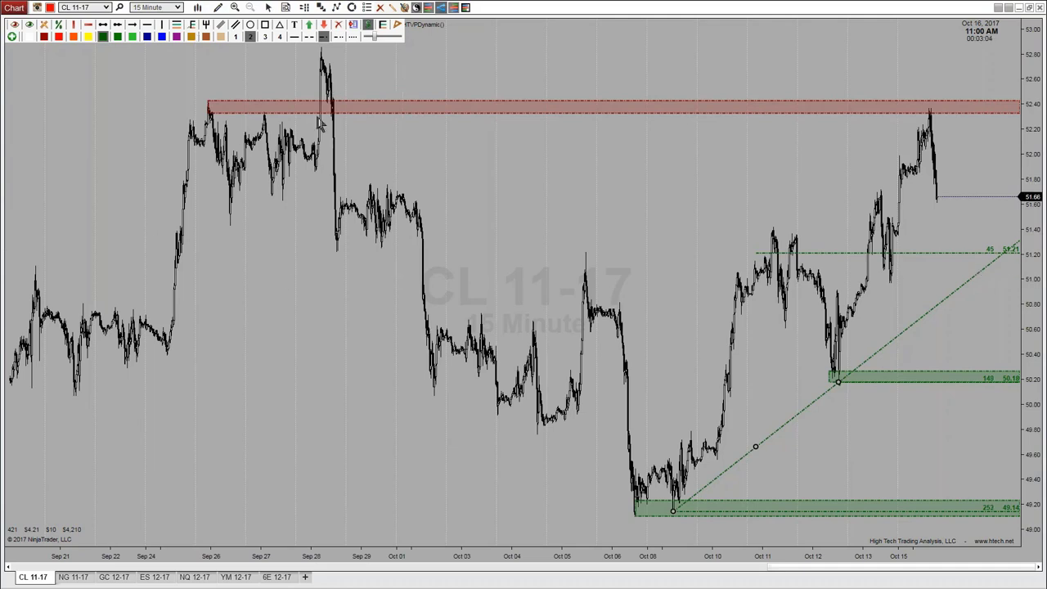
pyautogui.click(264, 25)
pyautogui.press('Escape')
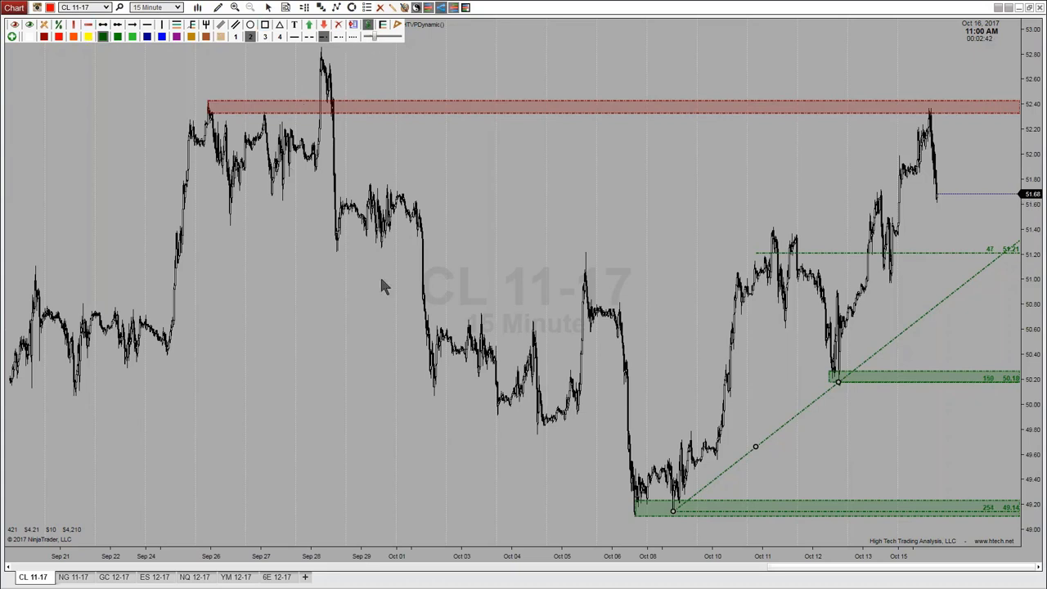